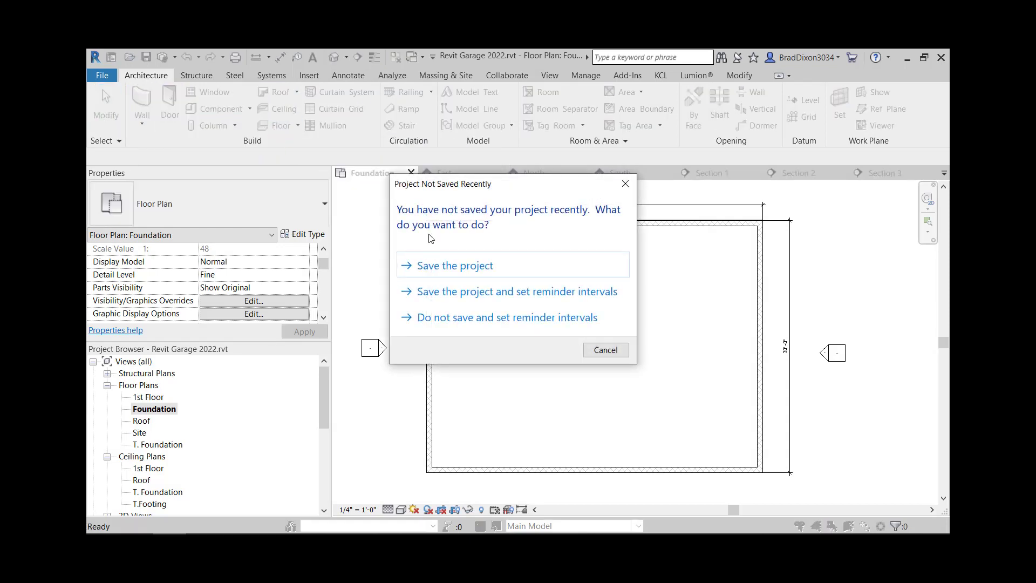
# Step: Save the project and start a floor sketch, keeping the Generic - 12" floor type
pyautogui.click(448, 255)
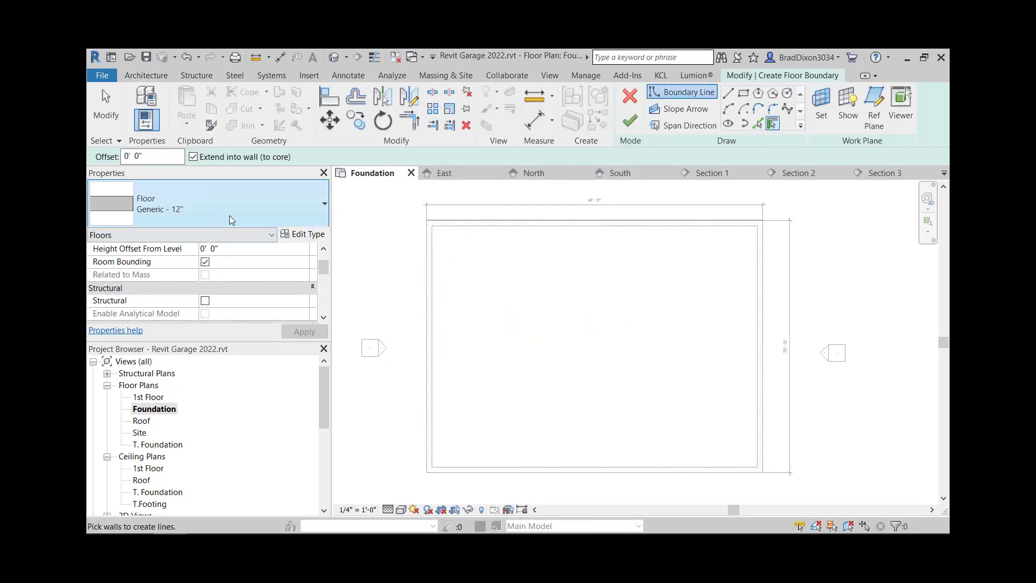
pyautogui.click(267, 210)
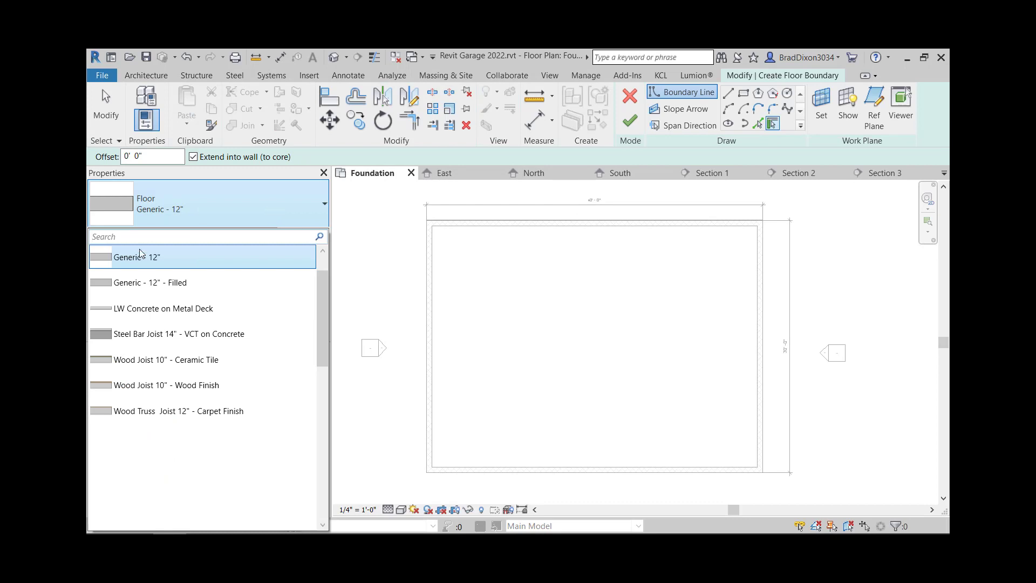
pyautogui.scroll(1, 176, 290)
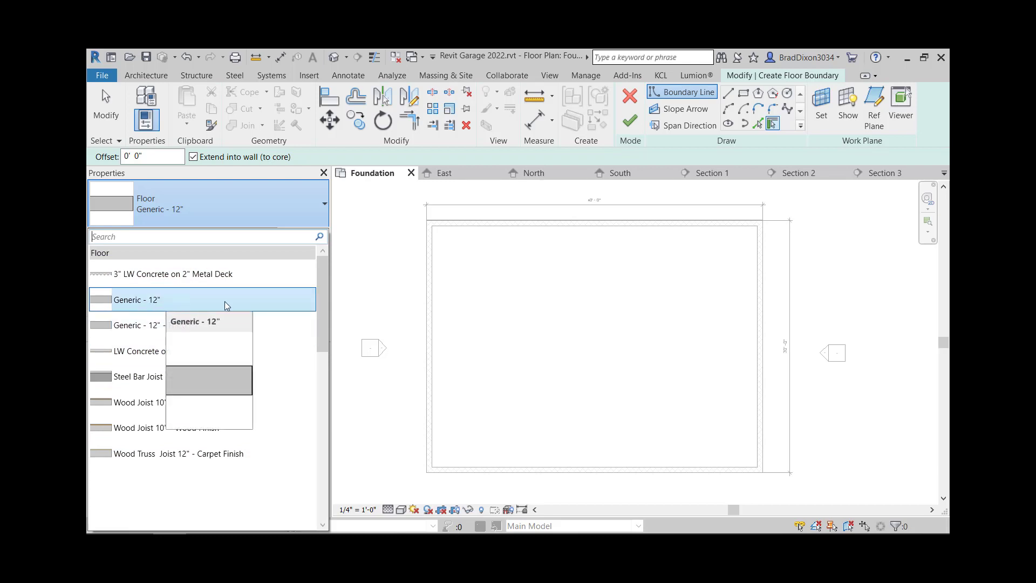
pyautogui.click(176, 300)
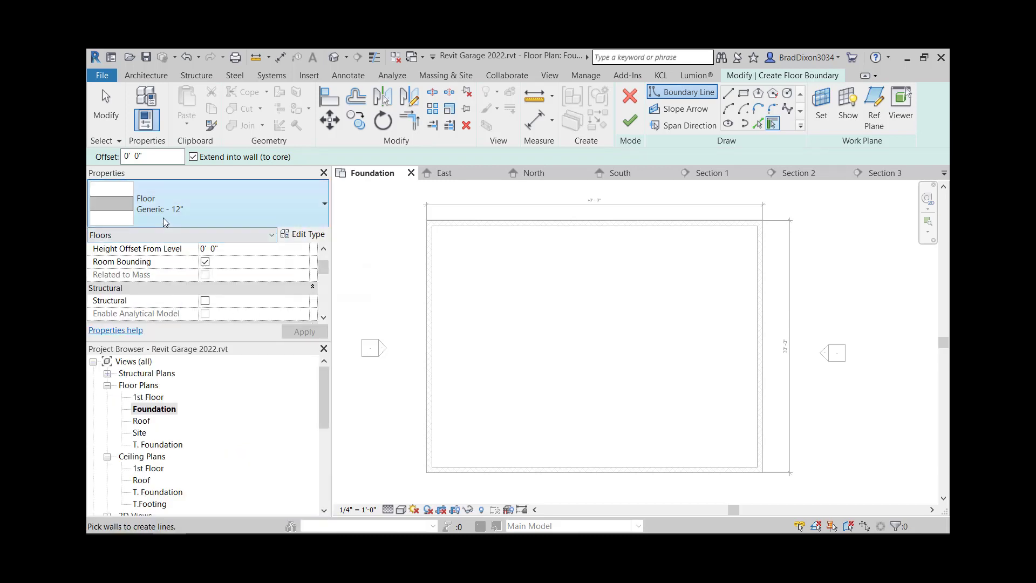
# Step: Duplicate the floor type as a new type named 'Concrete Slab'
pyautogui.click(294, 234)
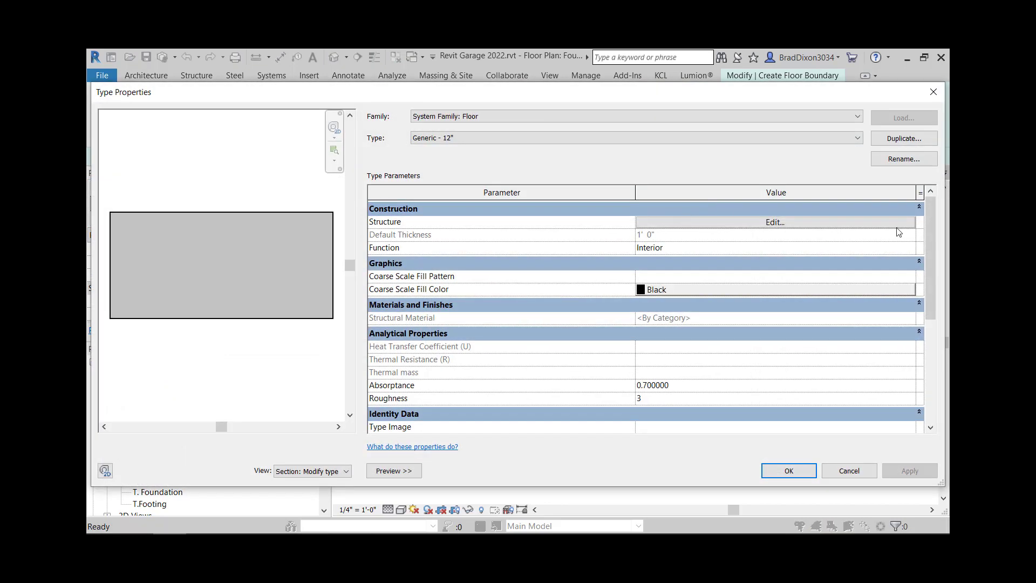
pyautogui.click(905, 140)
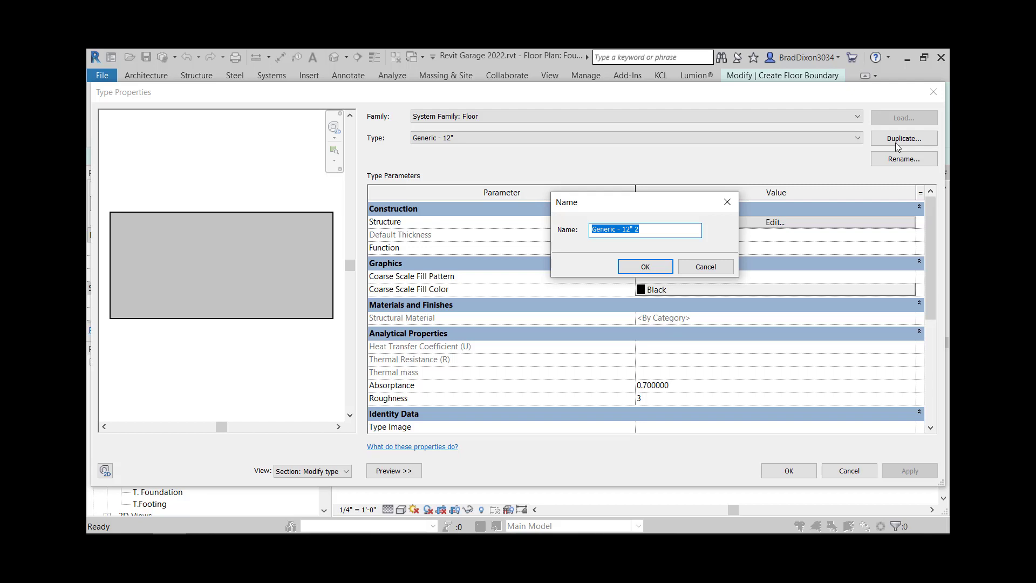
pyautogui.write('Concrete Slab')
pyautogui.click(652, 268)
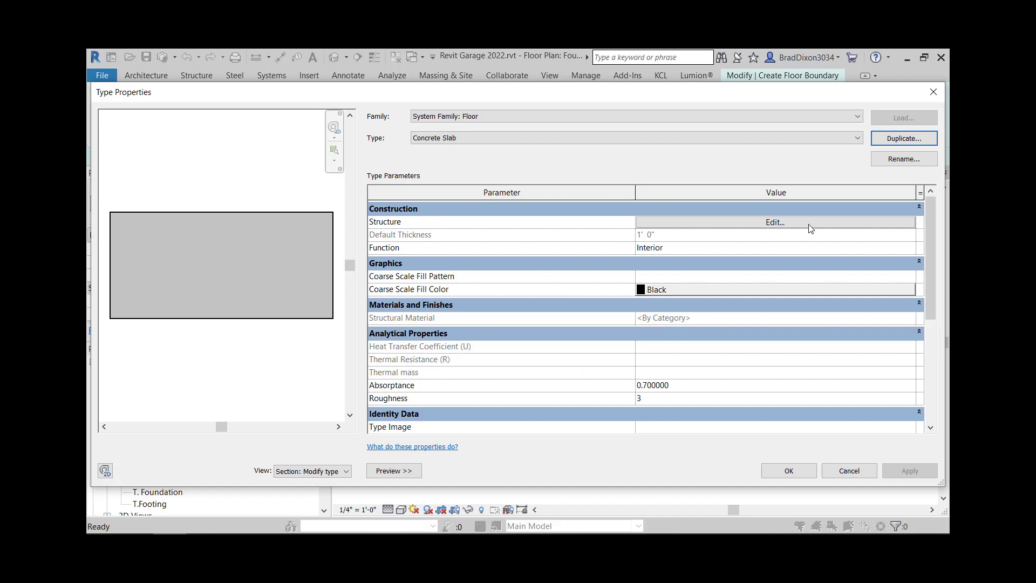
# Step: Make the structure layer 4" thick with Concrete, Cast-in-Place gray material
pyautogui.click(767, 222)
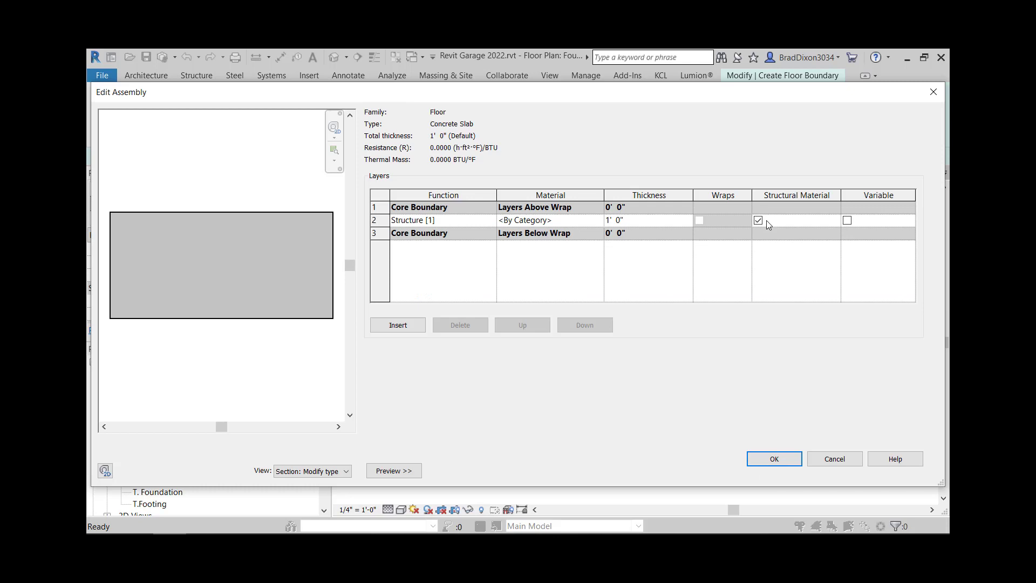
pyautogui.click(649, 222)
pyautogui.write('4')
pyautogui.click(591, 222)
pyautogui.click(599, 220)
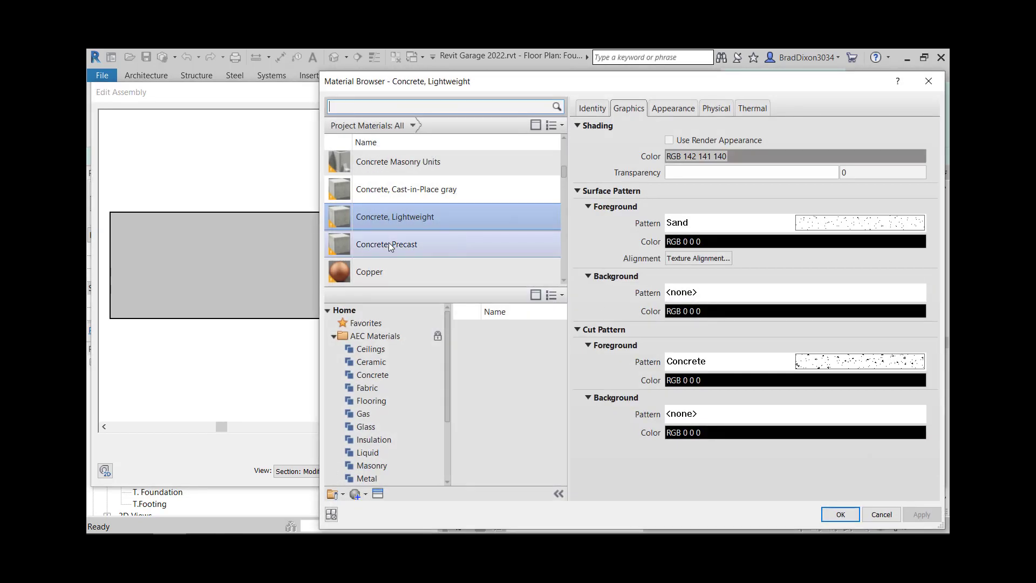
pyautogui.click(401, 190)
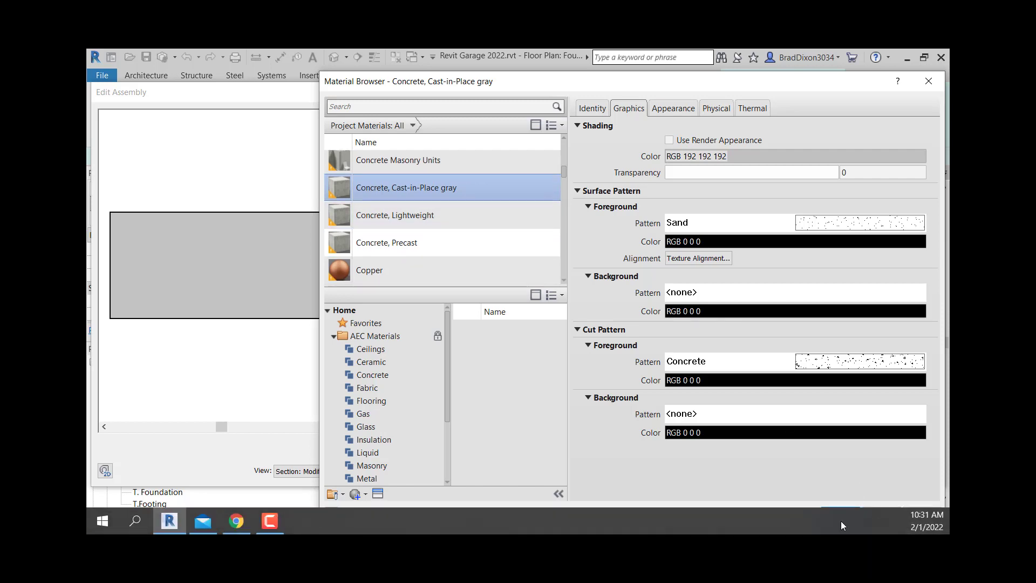
pyautogui.click(842, 514)
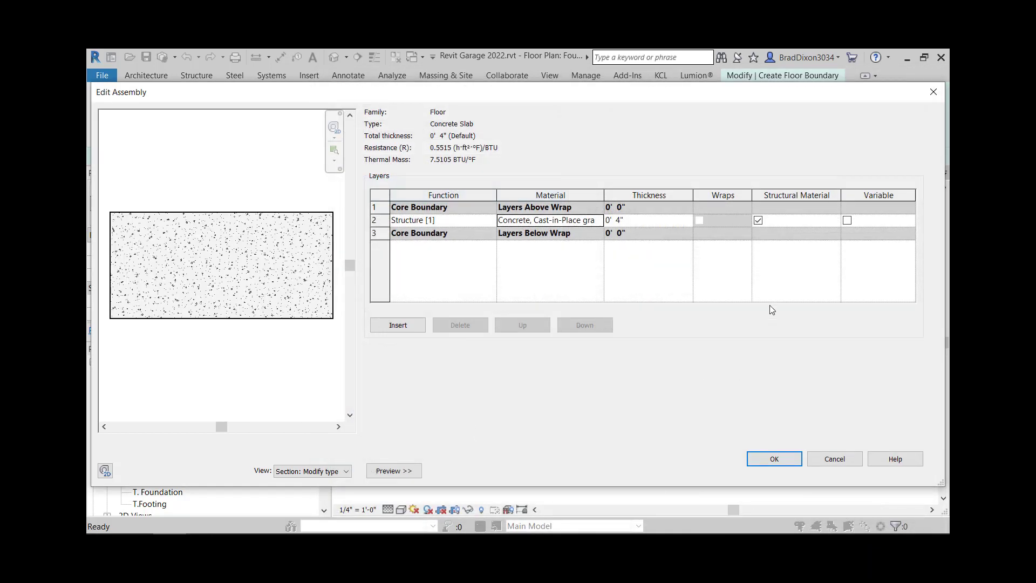
pyautogui.click(780, 462)
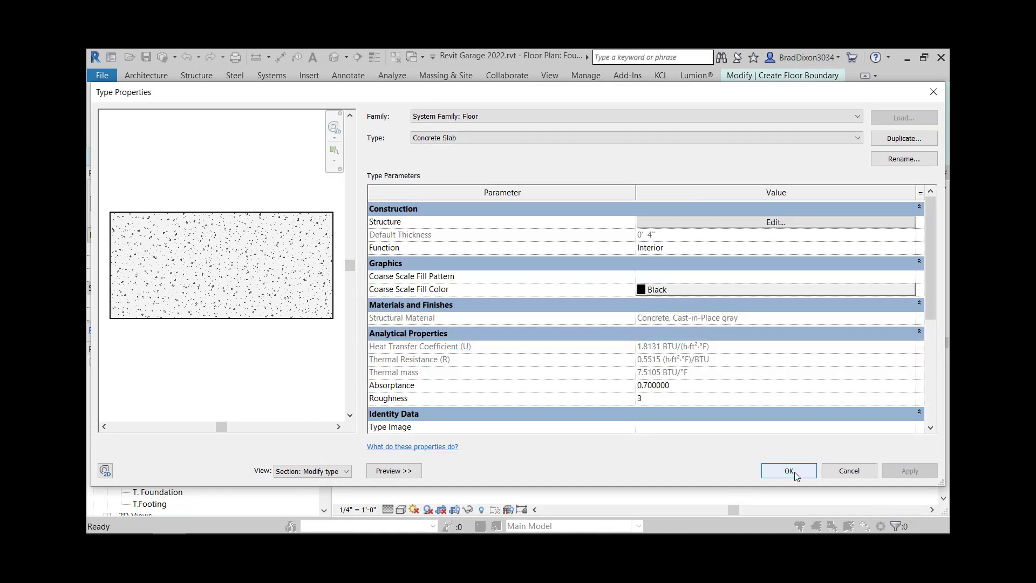
# Step: Apply the Concrete Slab type and pick the top, right, bottom and left garage walls as the boundary
pyautogui.click(795, 475)
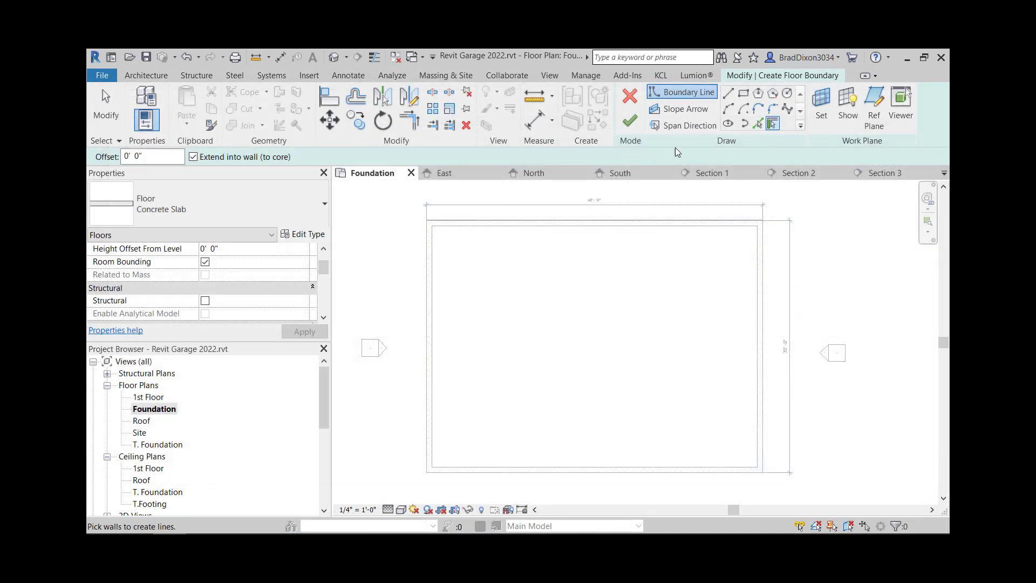
pyautogui.click(621, 227)
pyautogui.click(758, 288)
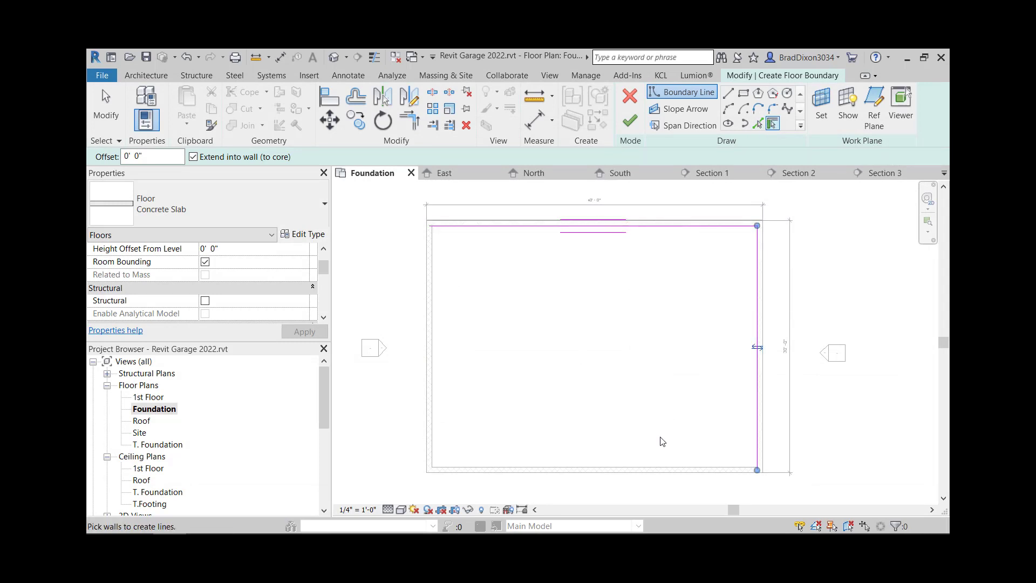
pyautogui.click(664, 467)
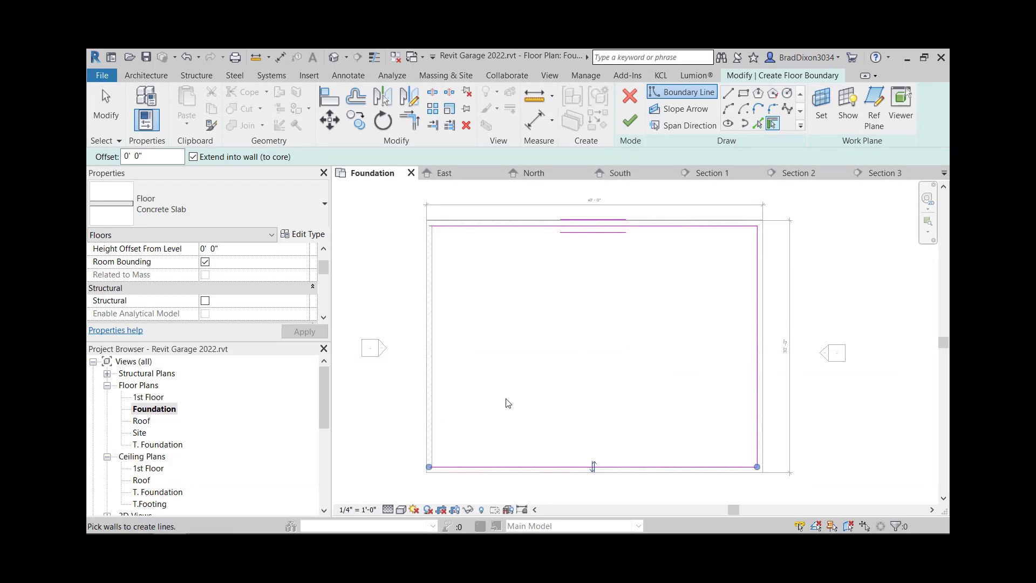
pyautogui.click(432, 348)
pyautogui.scroll(5, 432, 227)
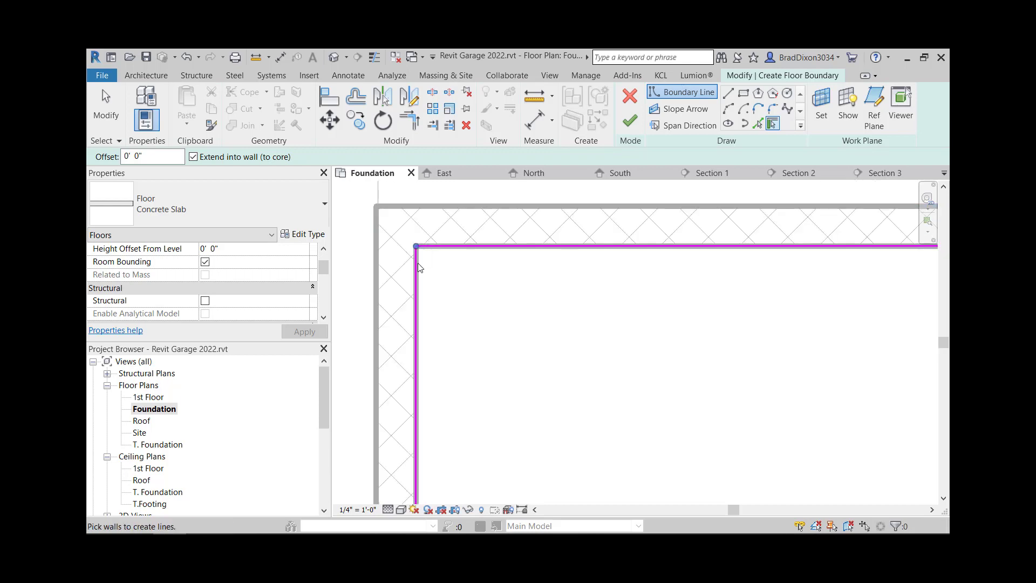
pyautogui.scroll(-3, 588, 322)
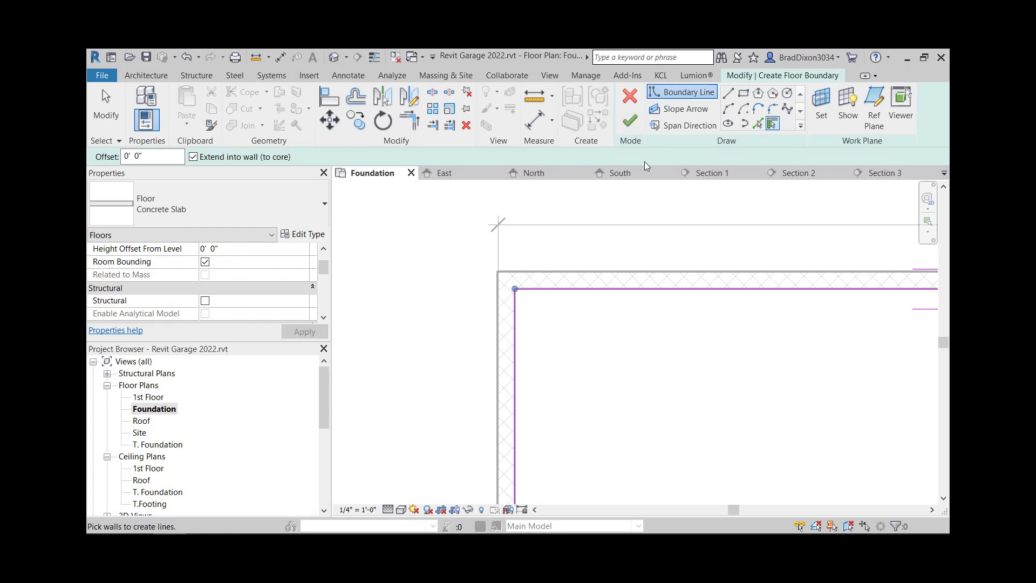
pyautogui.scroll(-3, 648, 237)
pyautogui.moveTo(776, 305); pyautogui.dragTo(689, 269, button='middle')
pyautogui.scroll(-2, 701, 278)
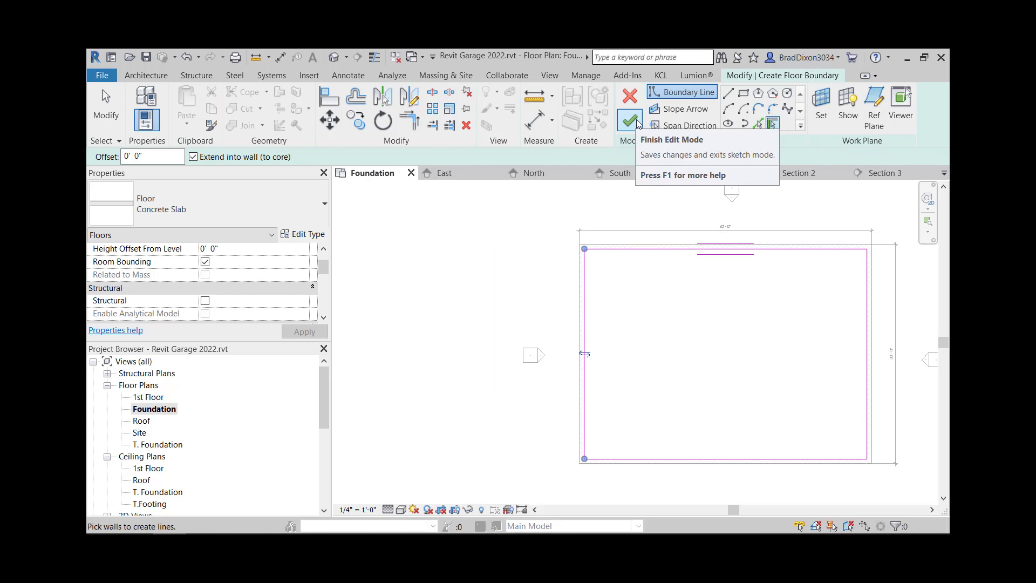
pyautogui.scroll(2, 259, 286)
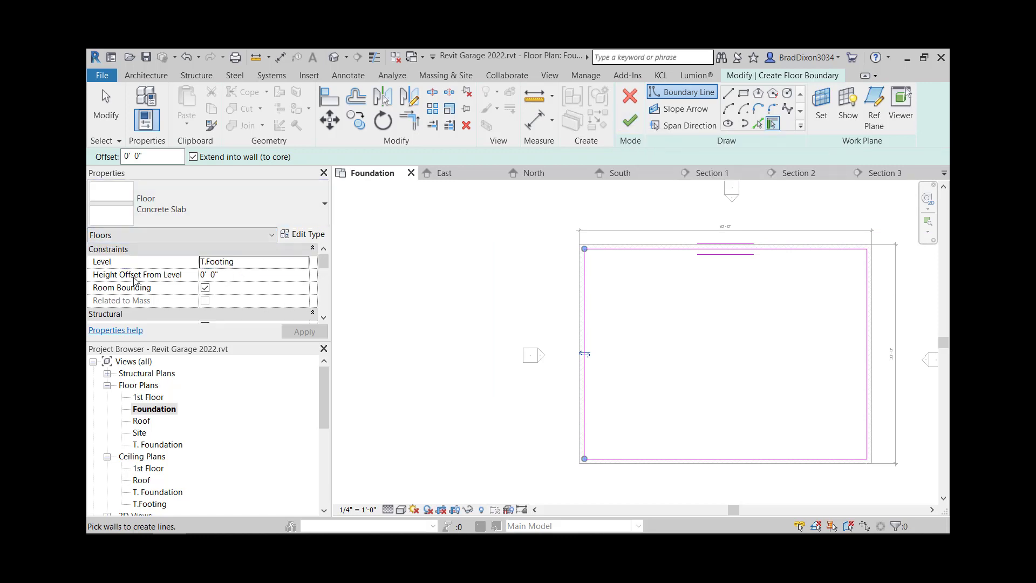
# Step: Put the floor on 1st Floor, finish the sketch and decline joining it with the walls
pyautogui.click(301, 268)
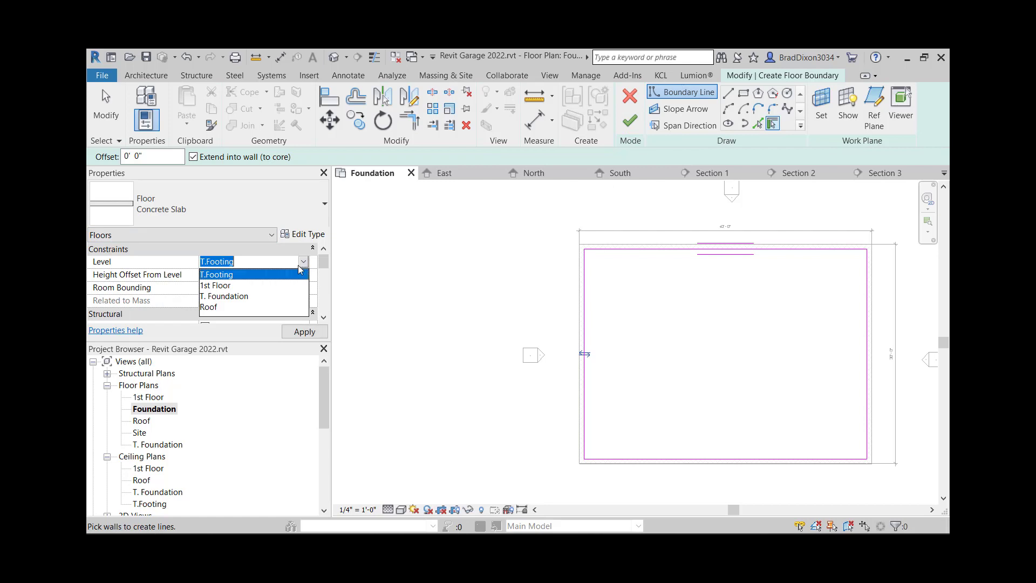
pyautogui.click(223, 286)
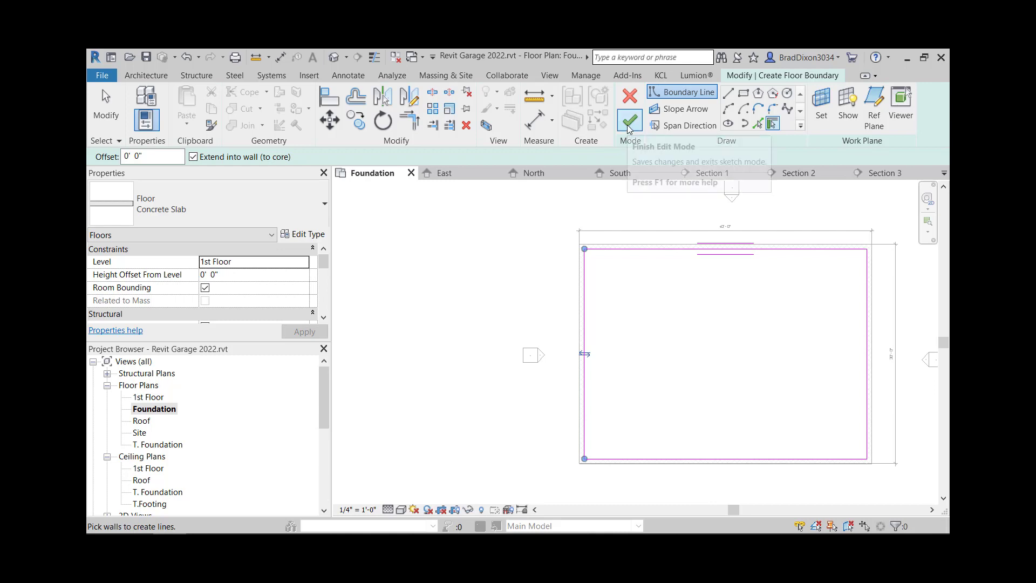
pyautogui.click(628, 123)
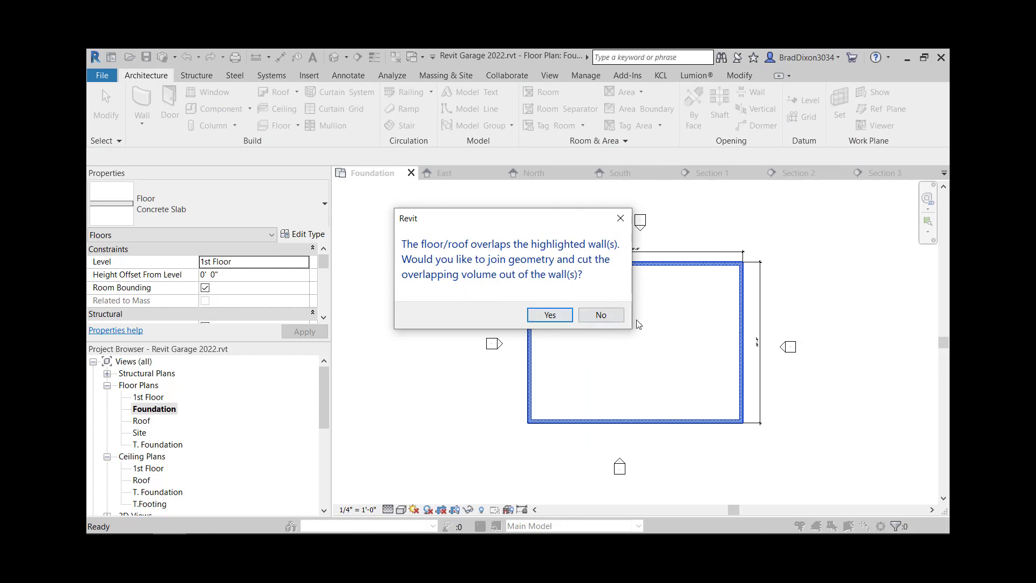
pyautogui.click(611, 316)
pyautogui.click(559, 273)
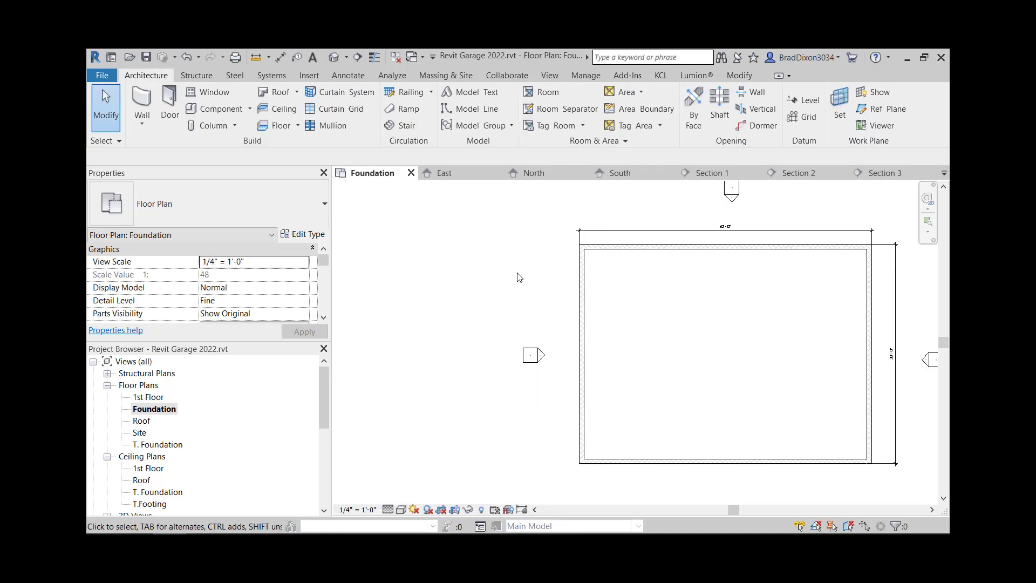
# Step: Cut a short section across the left garage wall and open the new Section 5
pyautogui.click(358, 56)
pyautogui.click(566, 298)
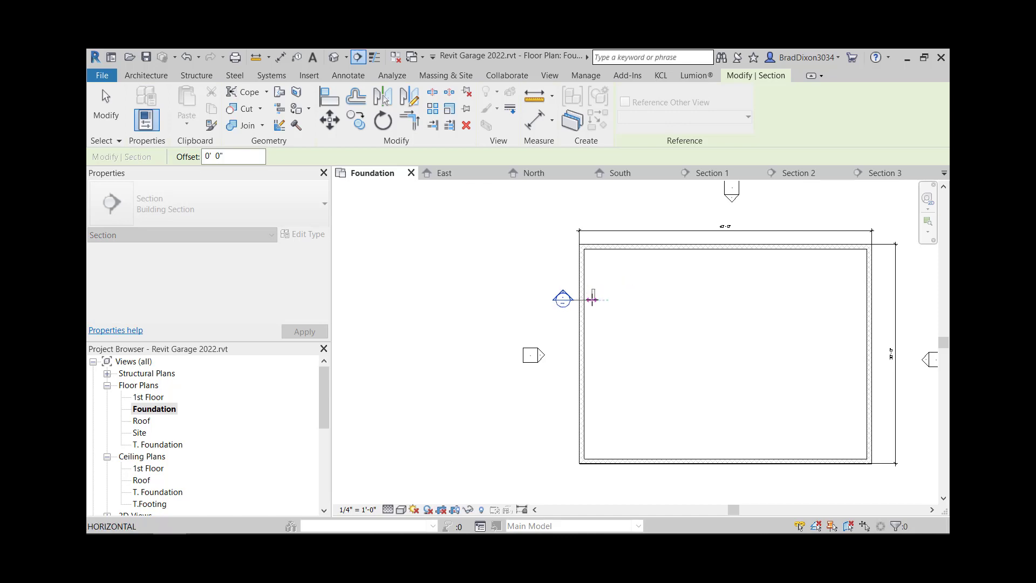
pyautogui.click(592, 299)
pyautogui.press('Escape')
pyautogui.press('Escape')
pyautogui.scroll(4, 561, 295)
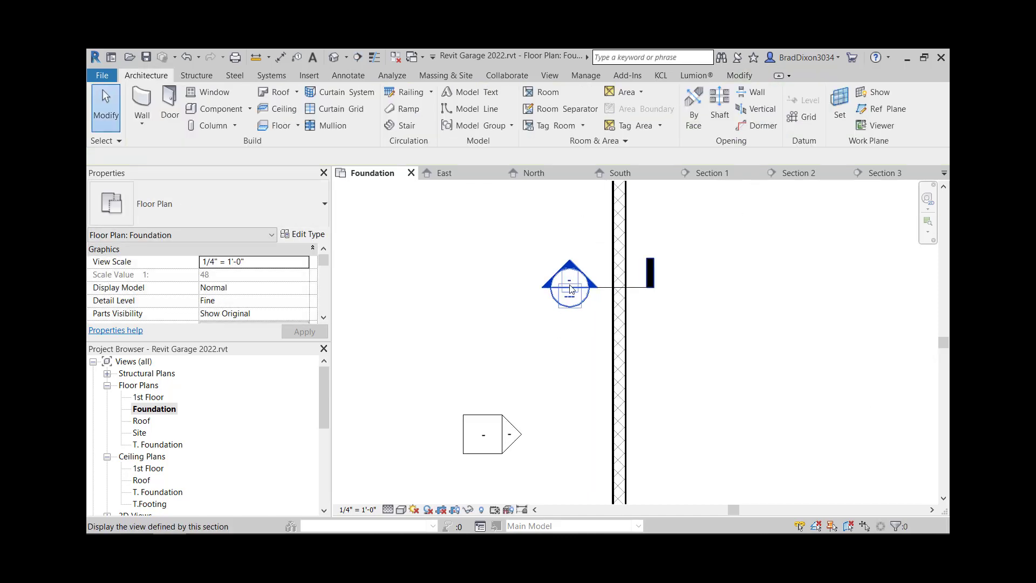
pyautogui.doubleClick(571, 288)
# Step: Set Section 5 to 1 1/2" = 1'-0" scale and Fine detail level
pyautogui.click(364, 510)
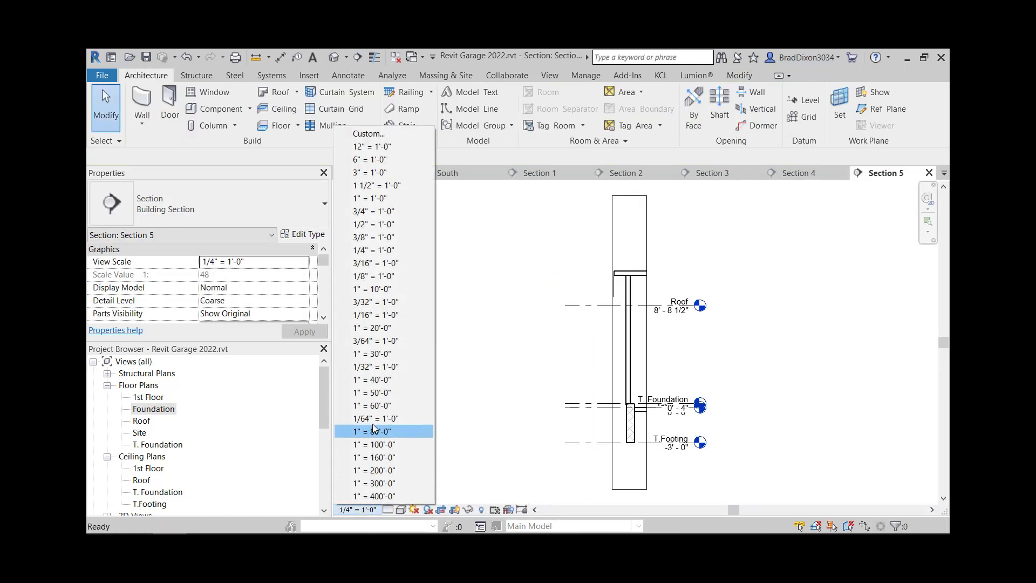
pyautogui.click(378, 185)
pyautogui.scroll(4, 603, 382)
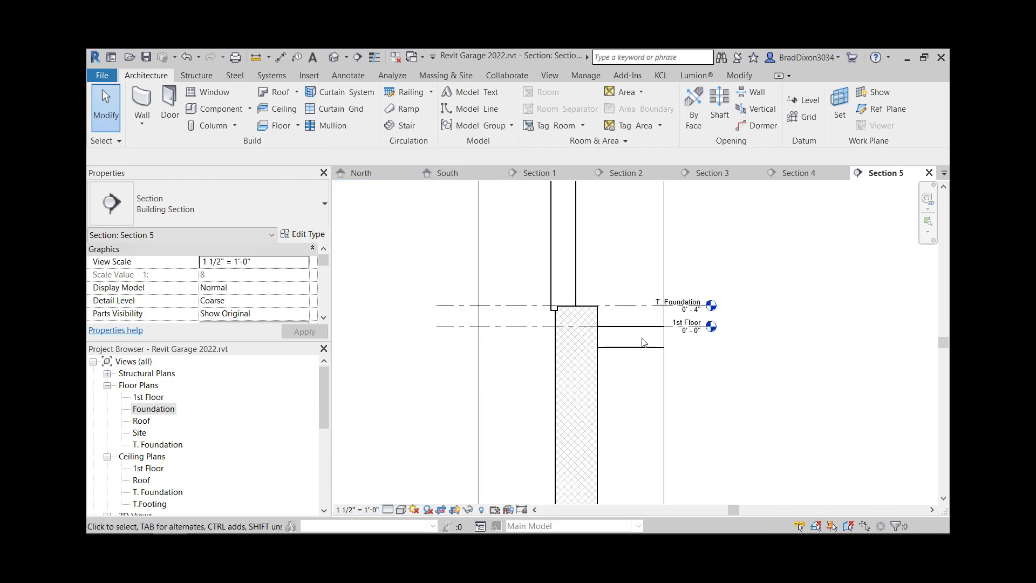
pyautogui.scroll(2, 556, 310)
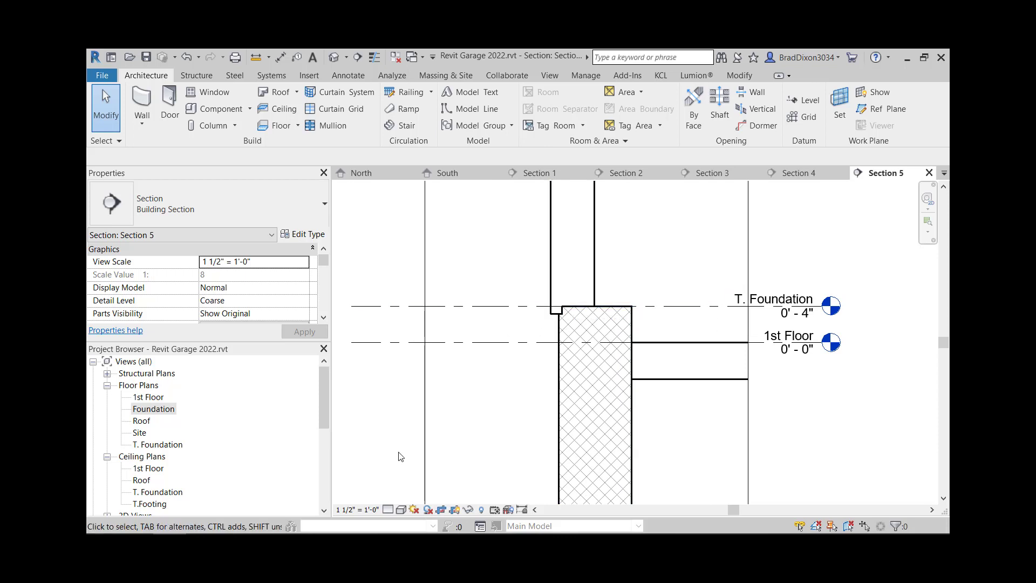
pyautogui.click(386, 510)
pyautogui.click(402, 490)
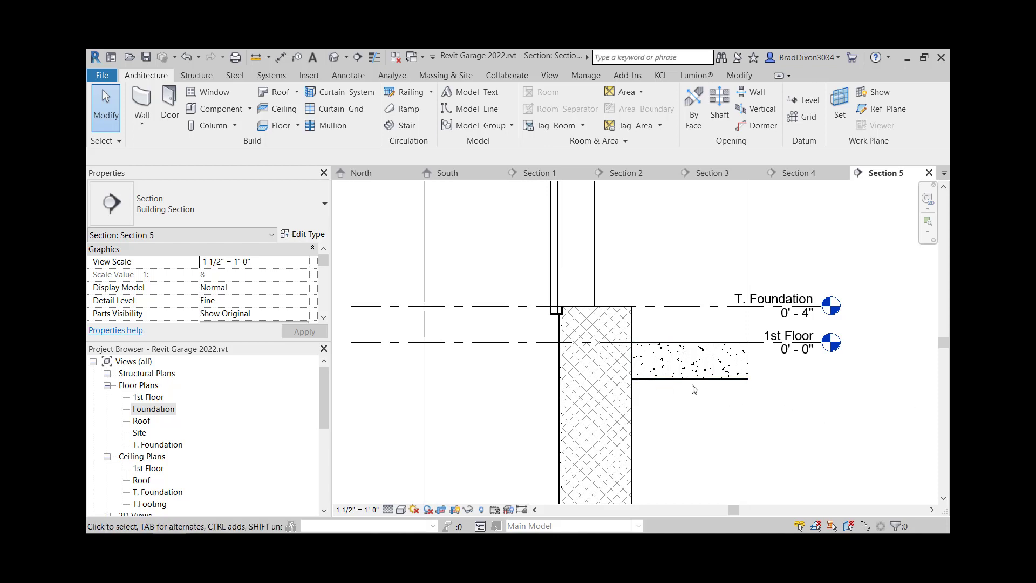
# Step: Select the slab to check it sits at 1st Floor beside the foundation wall, then deselect
pyautogui.click(701, 367)
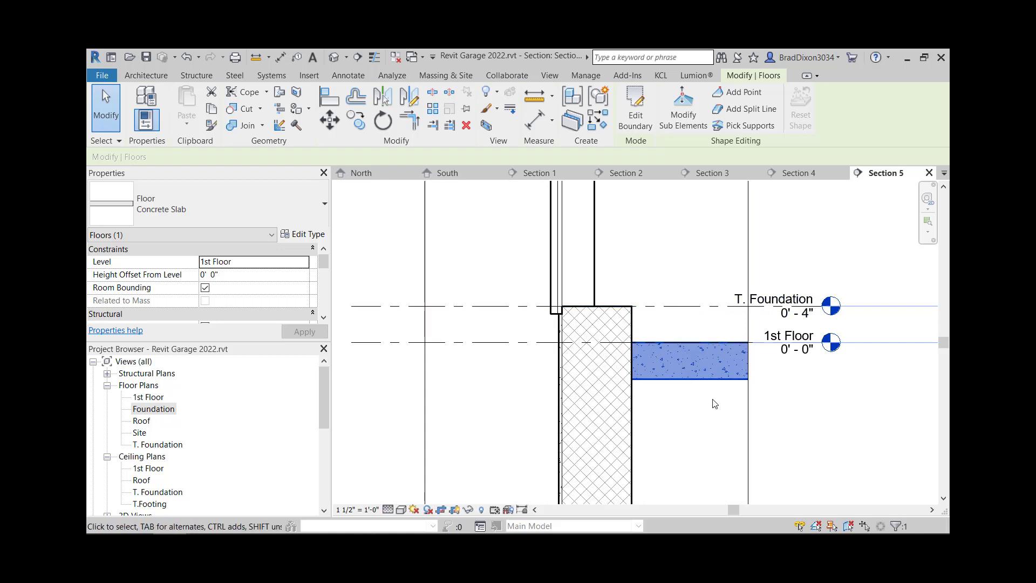
pyautogui.scroll(-5, 692, 396)
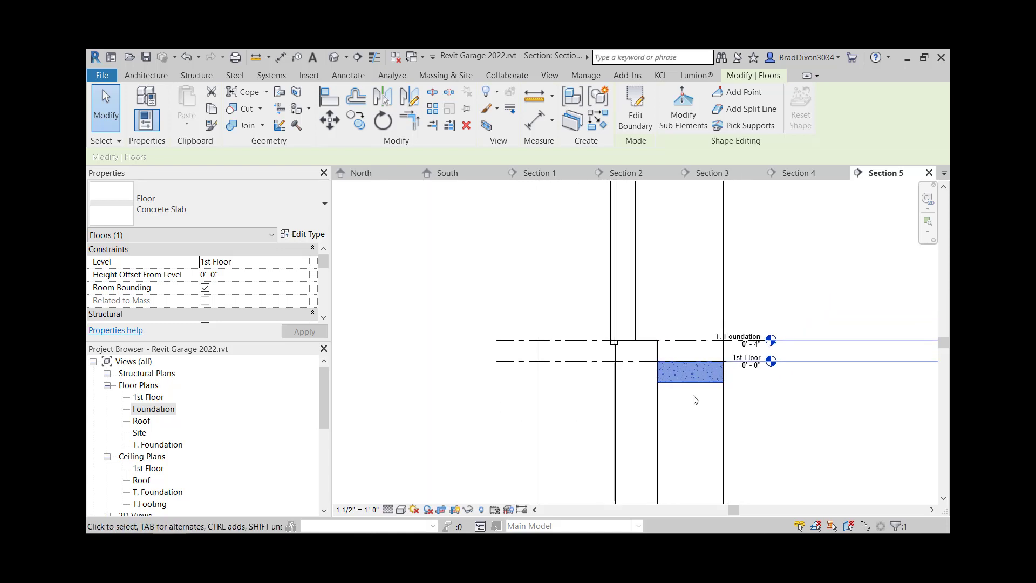
pyautogui.scroll(-2, 611, 375)
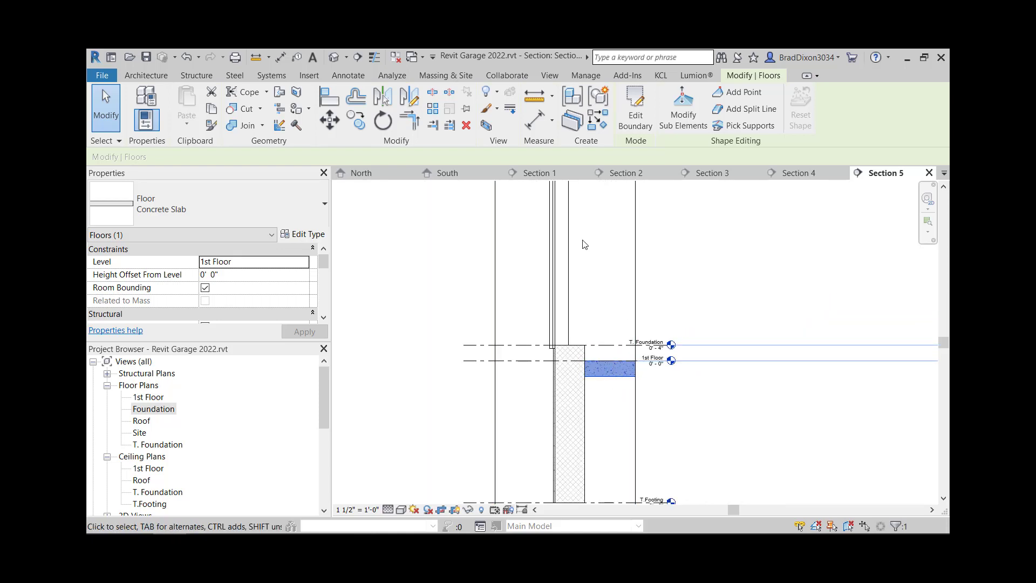
pyautogui.click(609, 296)
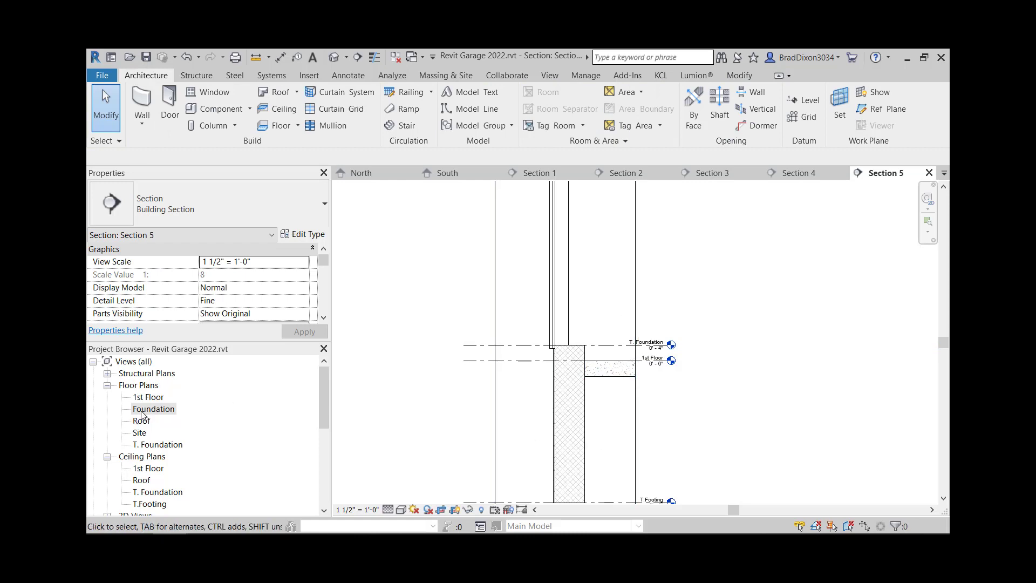
# Step: Open the Foundation floor plan and zoom to fit the building outline with ZF
pyautogui.doubleClick(151, 448)
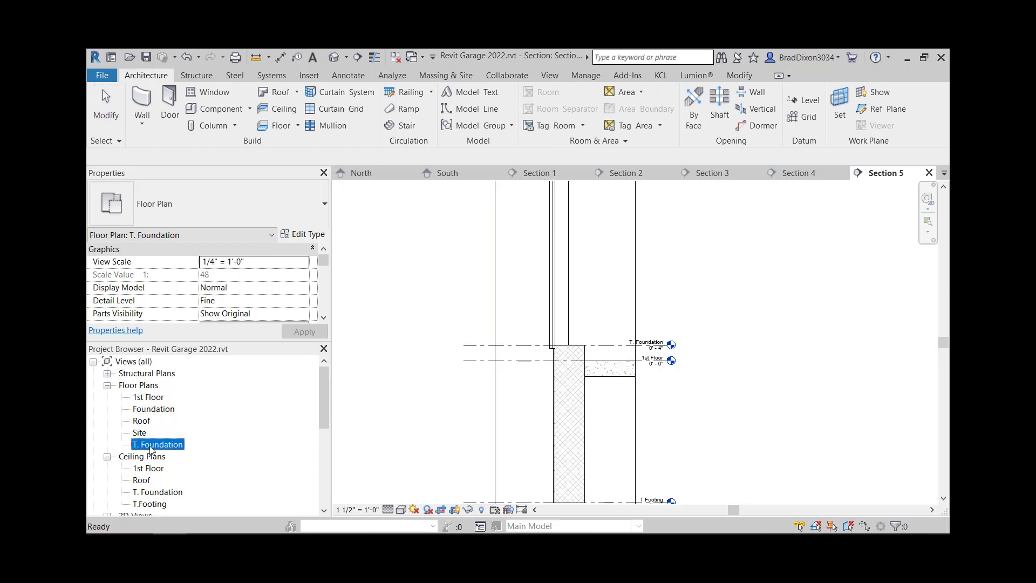
pyautogui.doubleClick(153, 409)
pyautogui.press('z')
pyautogui.press('f')
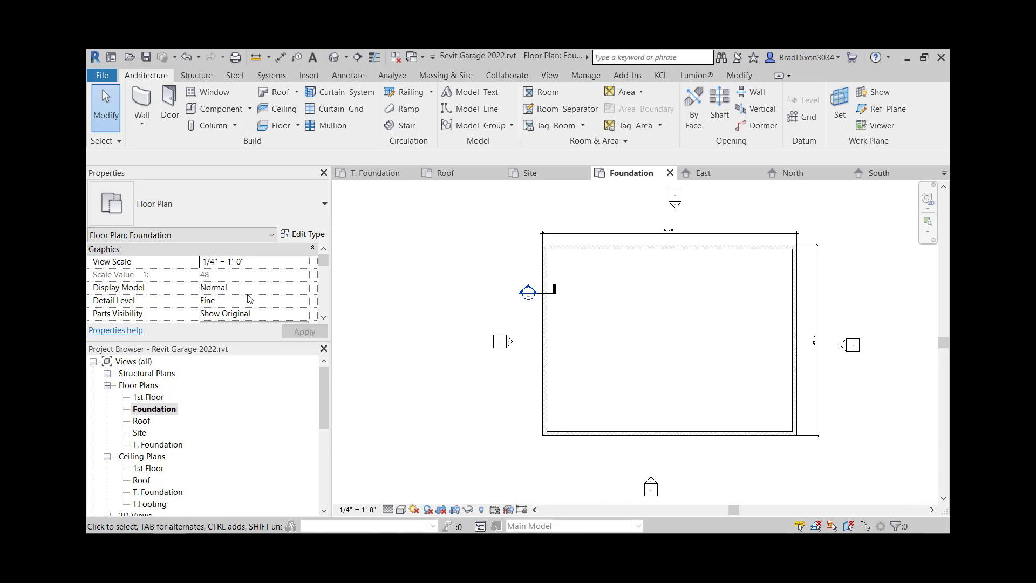
pyautogui.scroll(-5, 232, 299)
pyautogui.scroll(3, 236, 296)
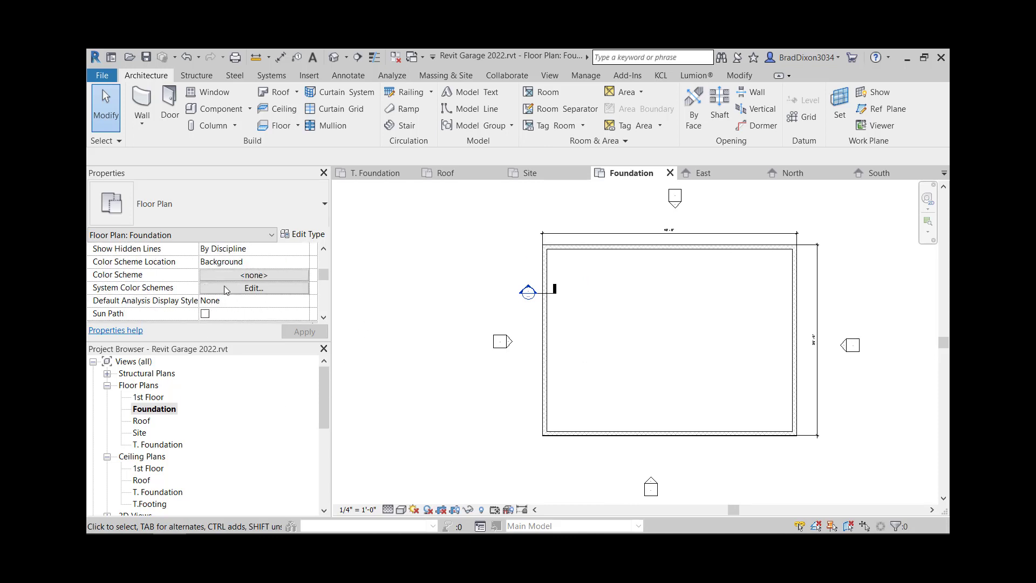
pyautogui.scroll(3, 266, 296)
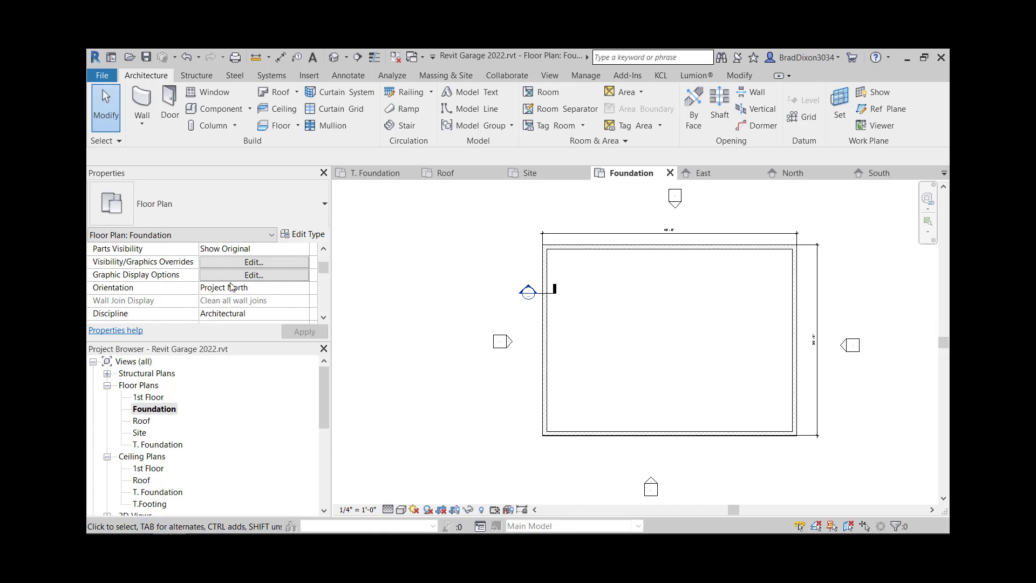
pyautogui.scroll(1, 231, 286)
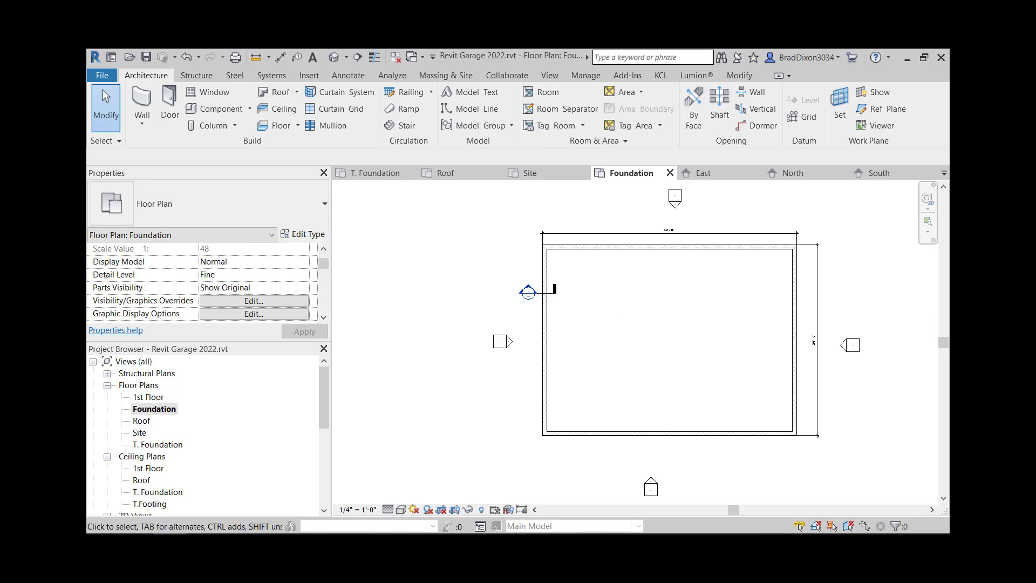
pyautogui.scroll(-6, 205, 286)
# Step: Set the view range to 3' 0" top/cut and -0' 6" bottom/depth
pyautogui.click(254, 300)
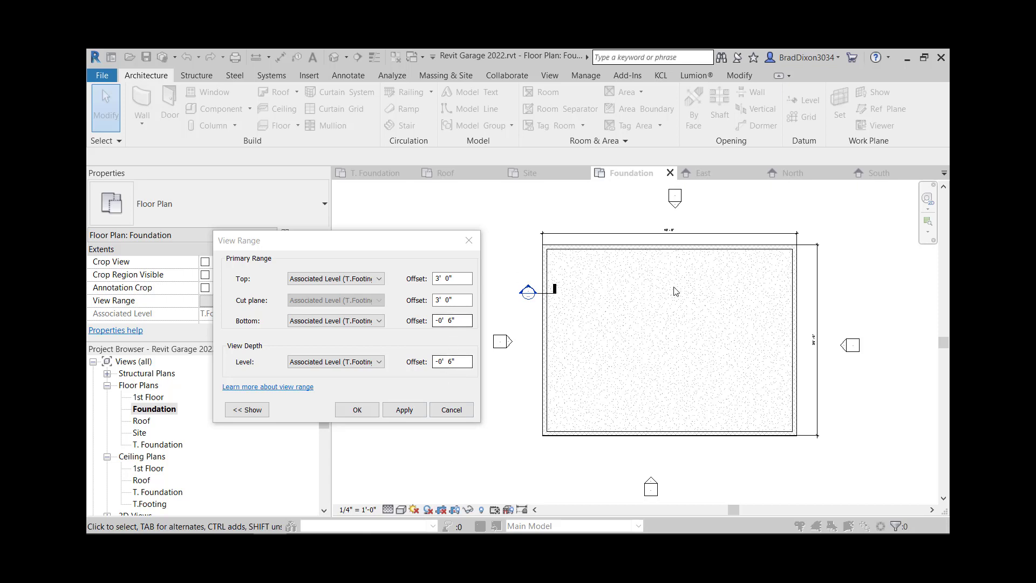
pyautogui.click(636, 280)
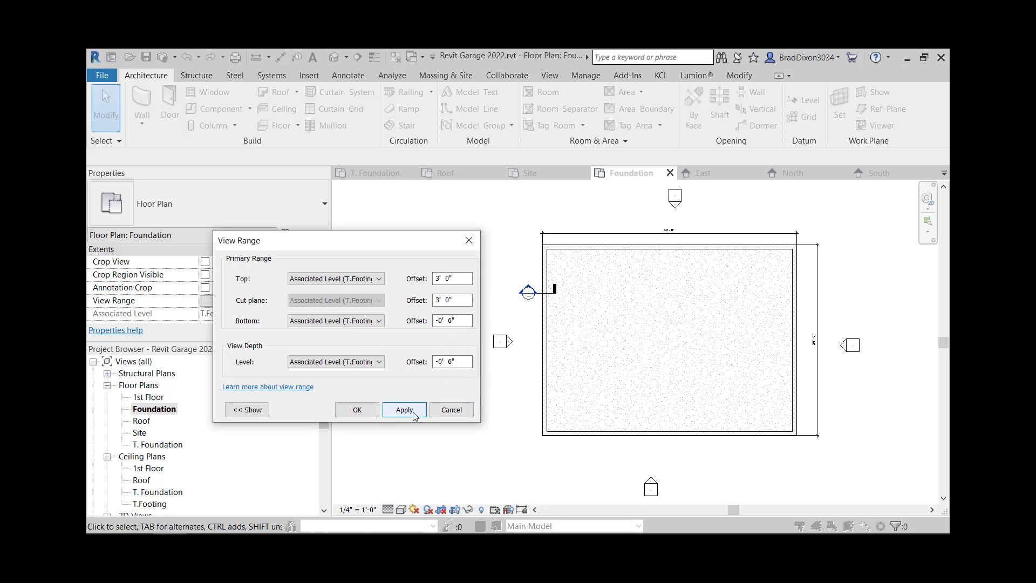
pyautogui.click(358, 410)
pyautogui.scroll(1, 699, 322)
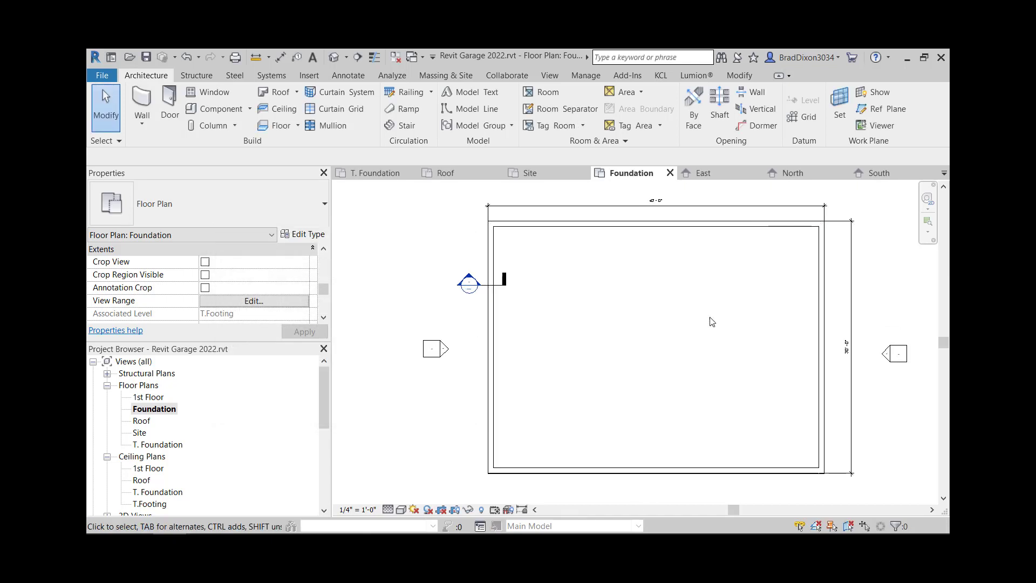
pyautogui.scroll(1, 471, 223)
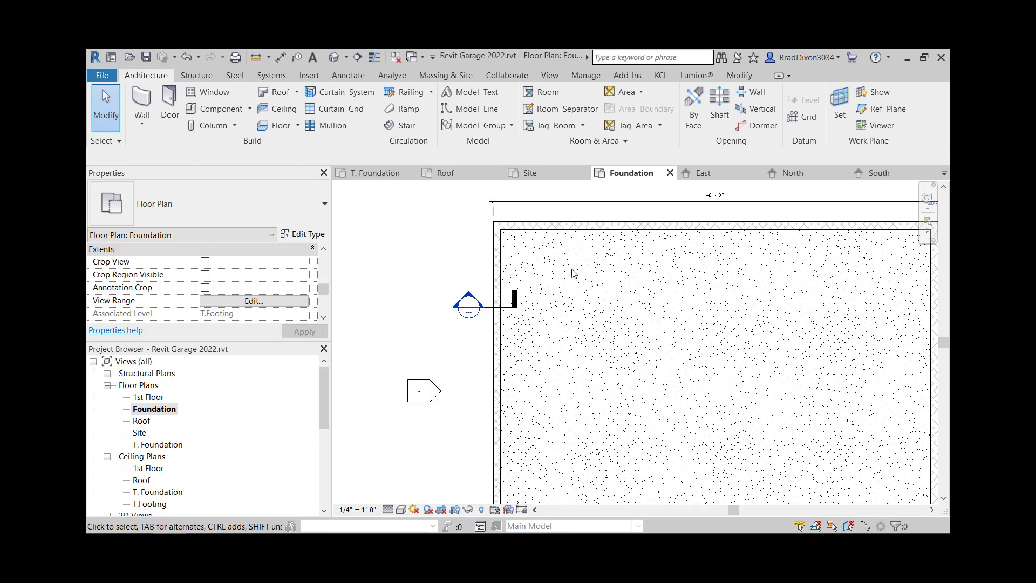
pyautogui.scroll(2, 534, 270)
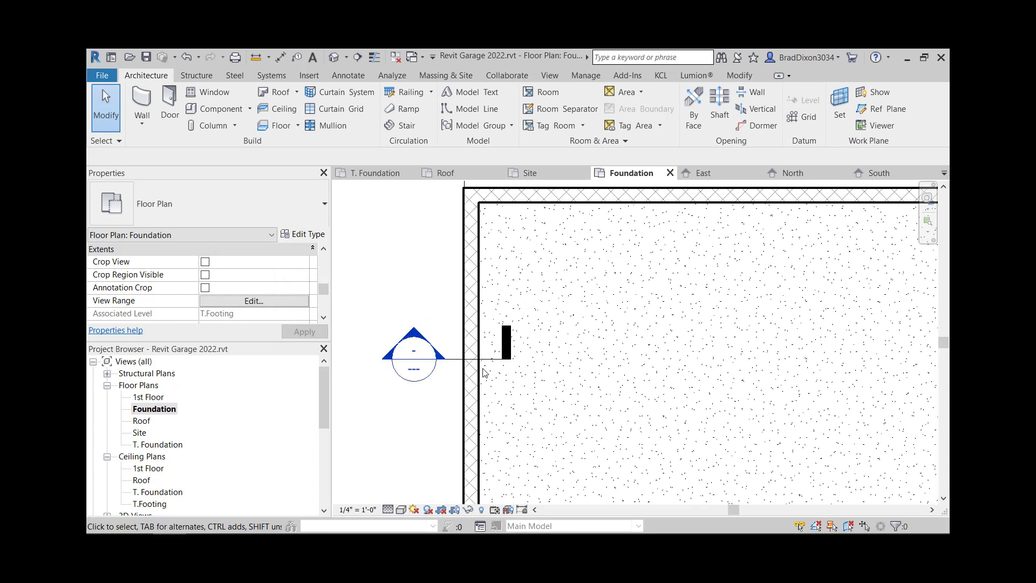
pyautogui.scroll(-2, 688, 302)
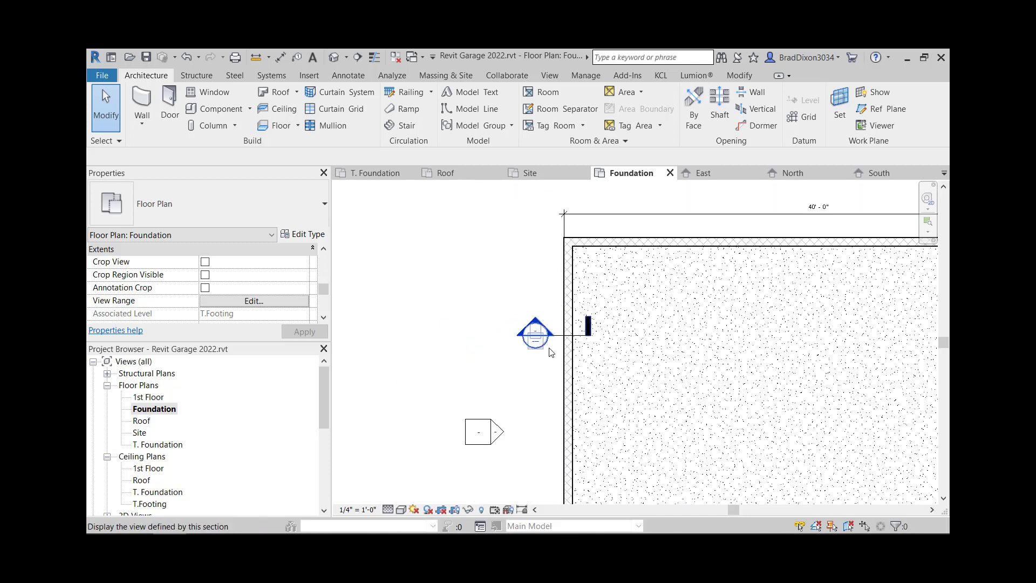
# Step: Open the 1st Floor plan to read the footing specification note
pyautogui.scroll(-3, 601, 324)
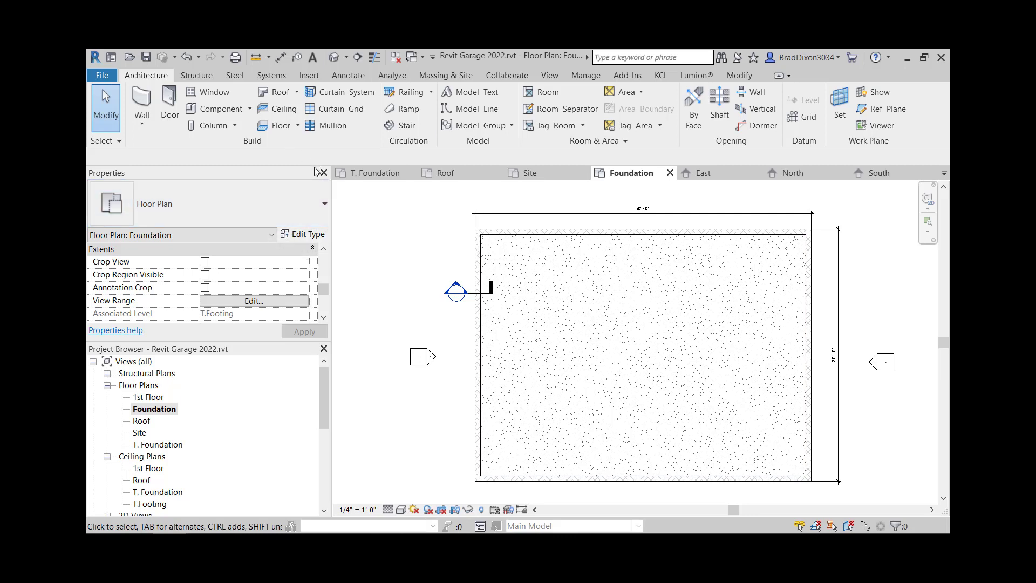
pyautogui.doubleClick(148, 397)
pyautogui.scroll(3, 621, 351)
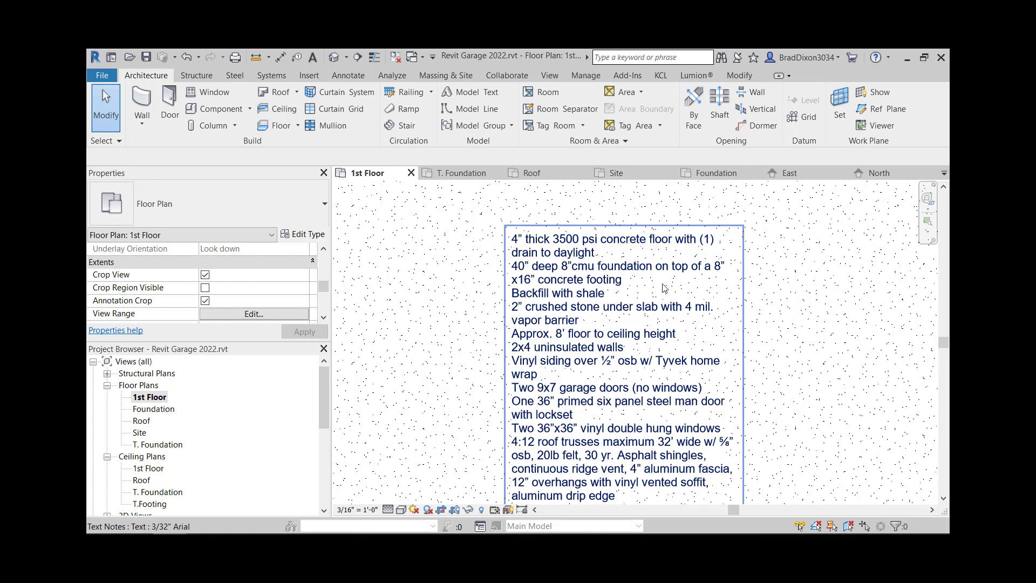
# Step: Reopen the Foundation plan with the Structure tools showing
pyautogui.click(162, 414)
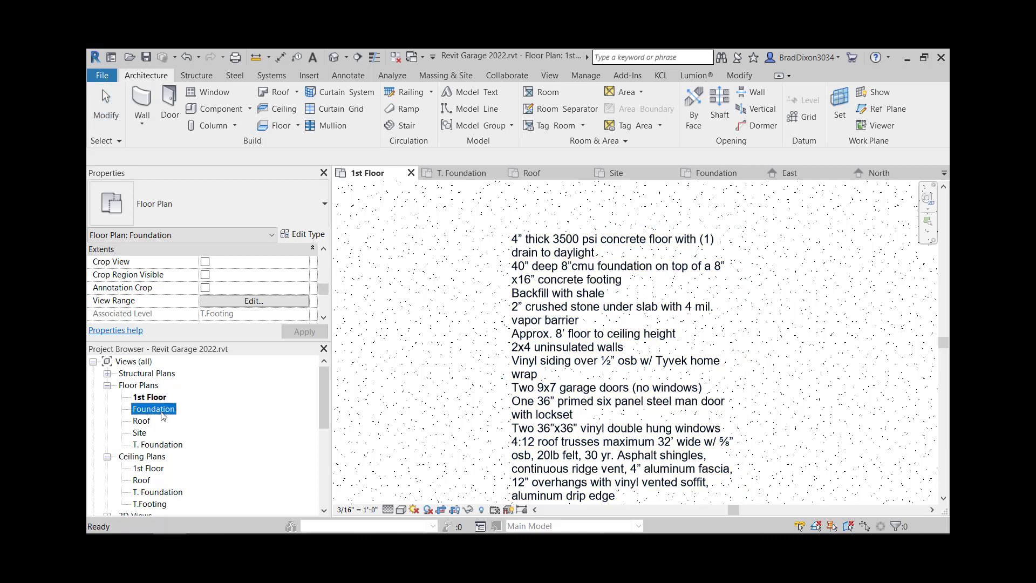
pyautogui.doubleClick(162, 414)
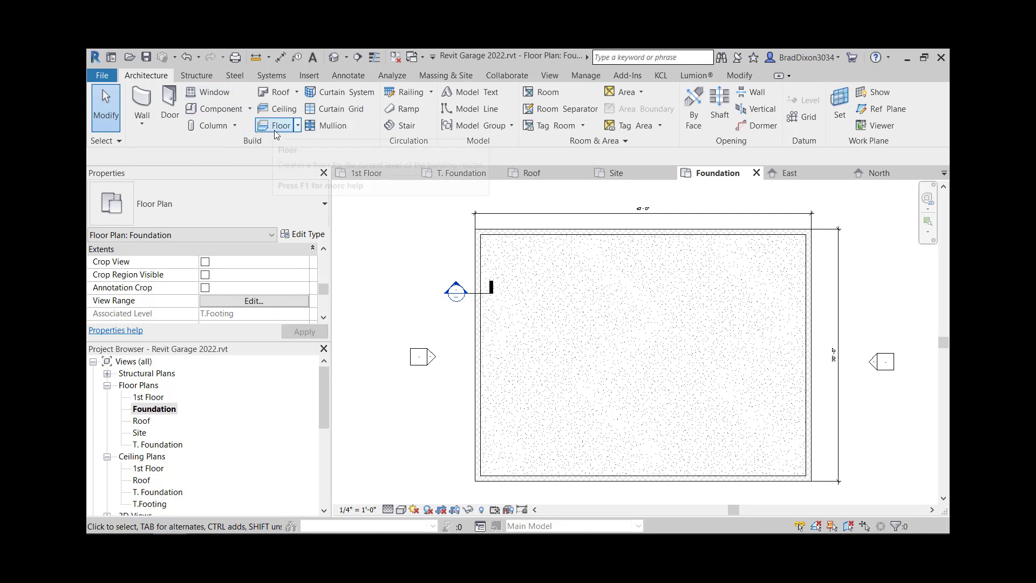
pyautogui.click(196, 76)
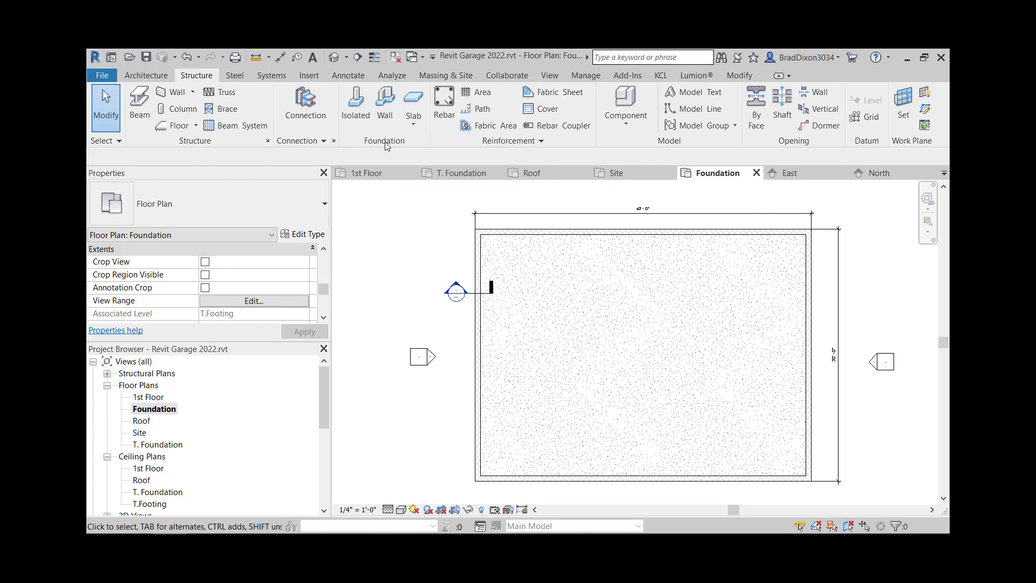
# Step: Start a wall foundation and review the types, with Bearing Footing - 36" x 12" current
pyautogui.click(388, 101)
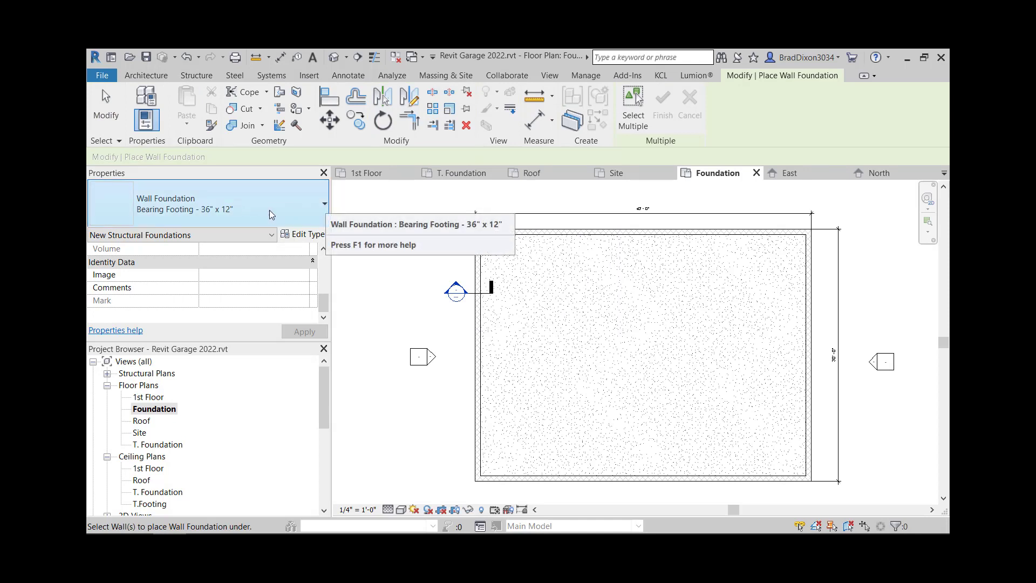
pyautogui.click(289, 200)
# Step: Duplicate the footing type as 'Footing 8x16', 1' 4" wide and 8" thick
pyautogui.click(285, 205)
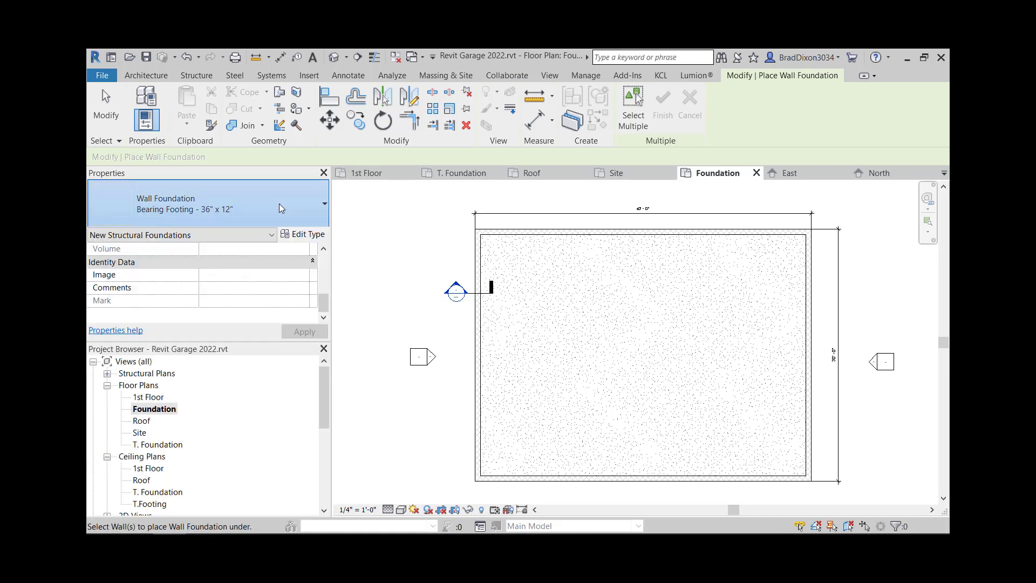
pyautogui.click(308, 235)
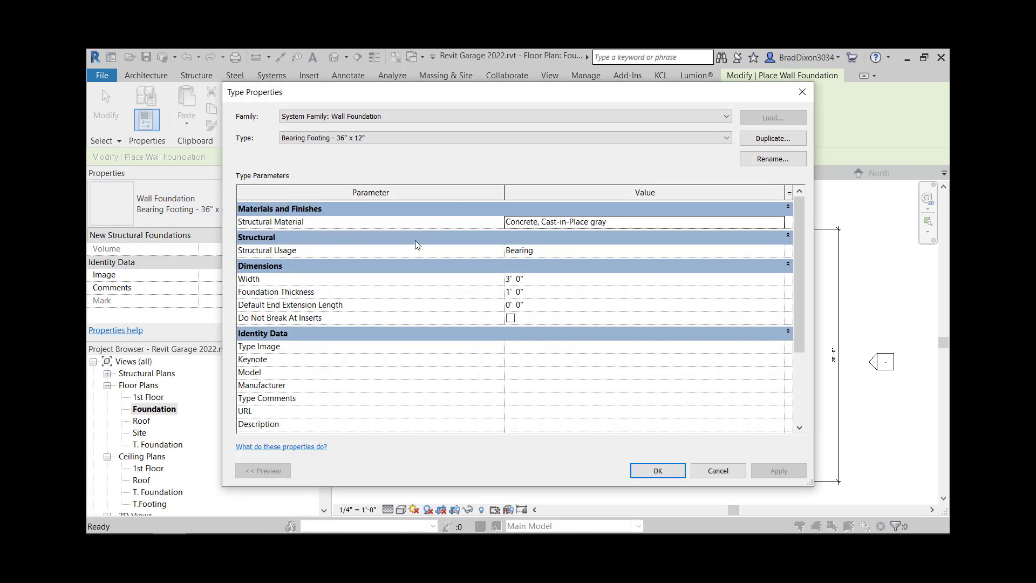
pyautogui.click(773, 138)
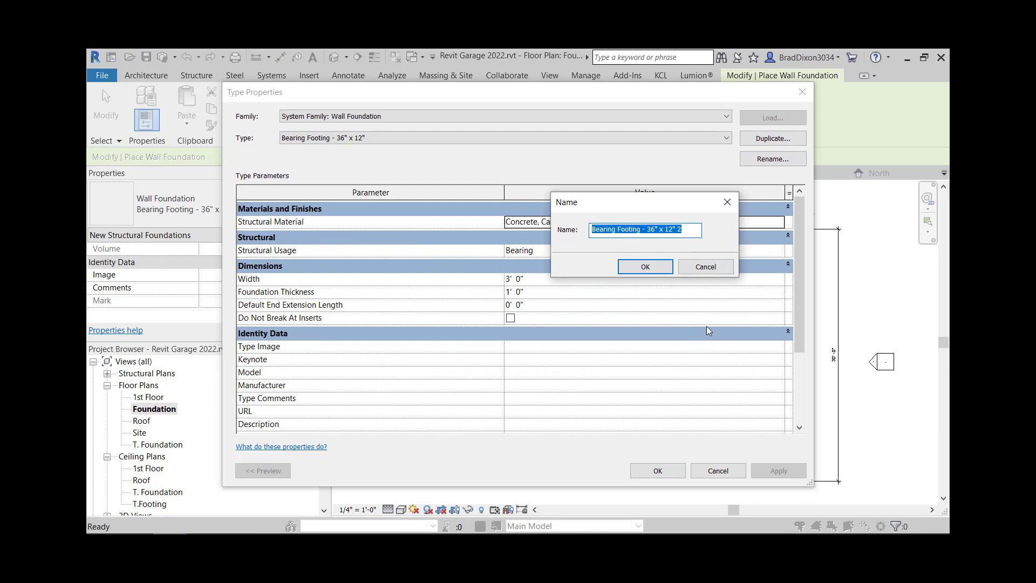
pyautogui.write('Foo')
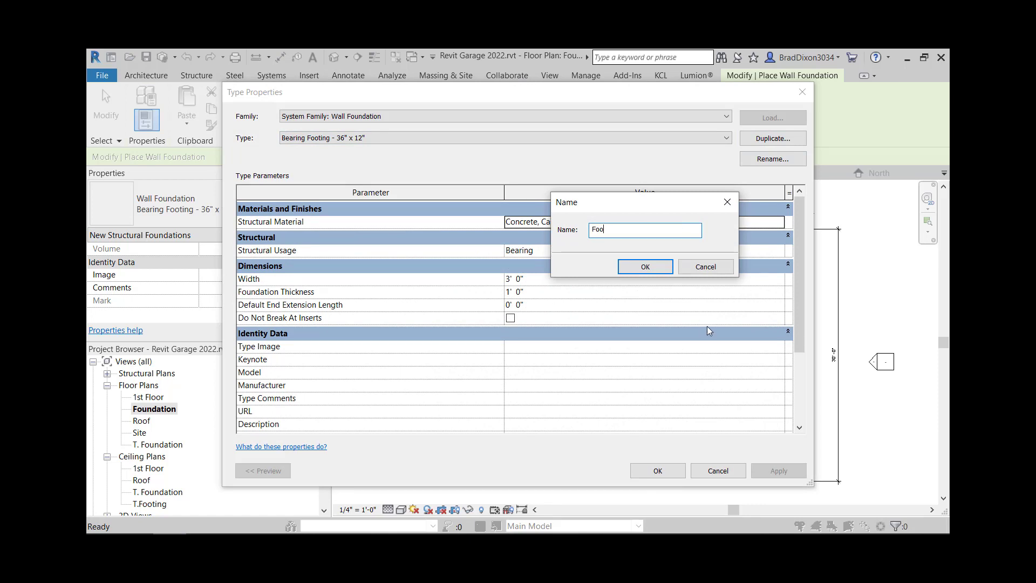
pyautogui.write('ting 8x16')
pyautogui.click(650, 267)
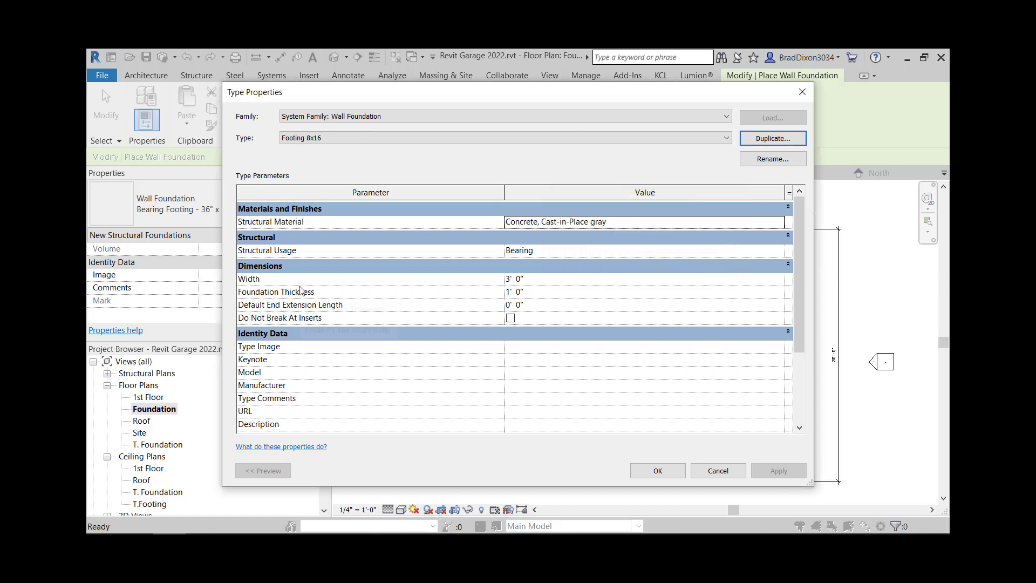
pyautogui.click(557, 280)
pyautogui.write('16')
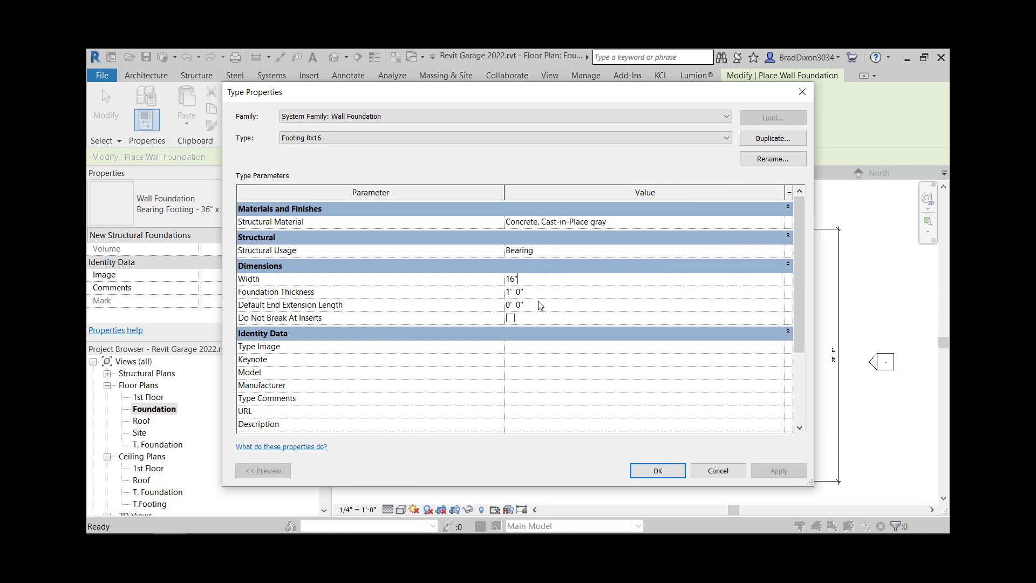
pyautogui.click(533, 293)
pyautogui.write('8')
pyautogui.click(658, 470)
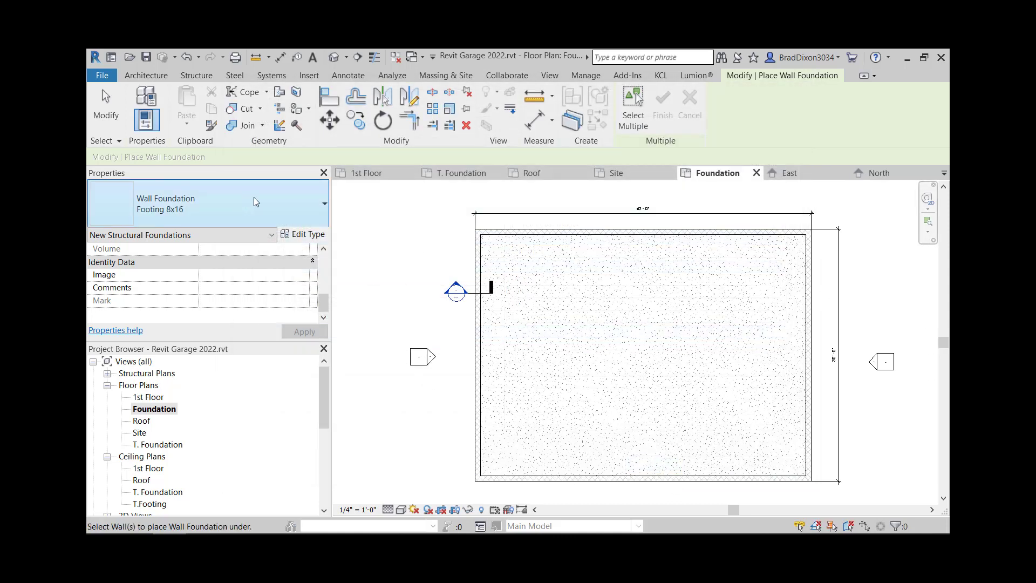
# Step: Add Footing 8x16 footings under the top, right and remaining garage walls, then exit to Modify
pyautogui.scroll(2, 504, 229)
pyautogui.scroll(1, 505, 228)
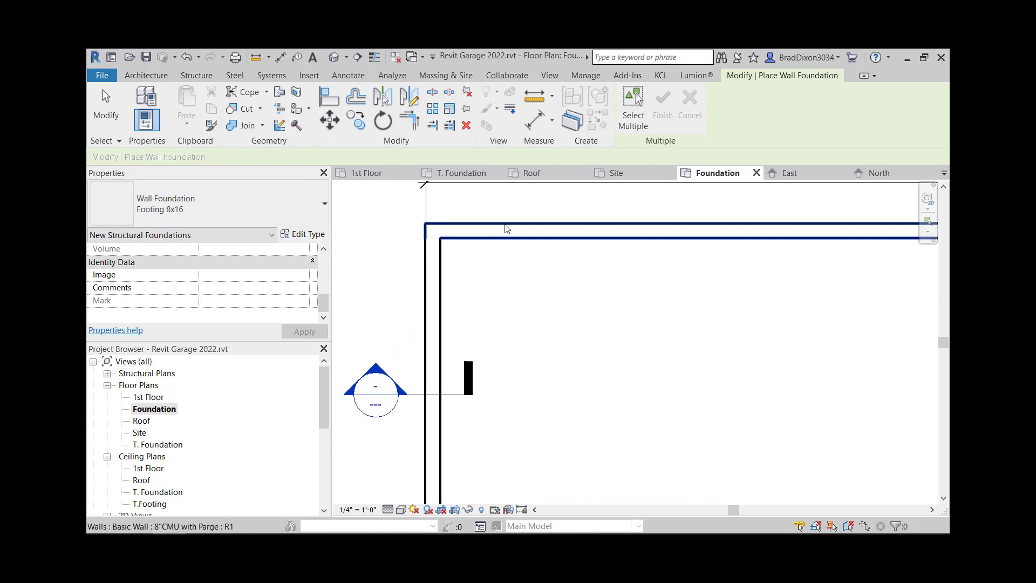
pyautogui.click(504, 230)
pyautogui.moveTo(387, 220); pyautogui.dragTo(397, 288, button='middle')
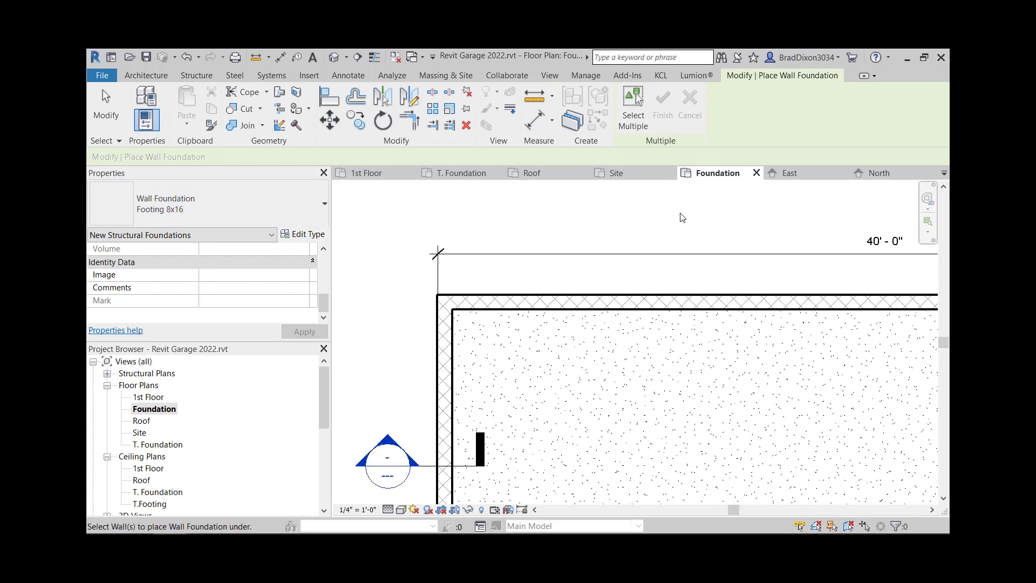
pyautogui.scroll(-1, 680, 220)
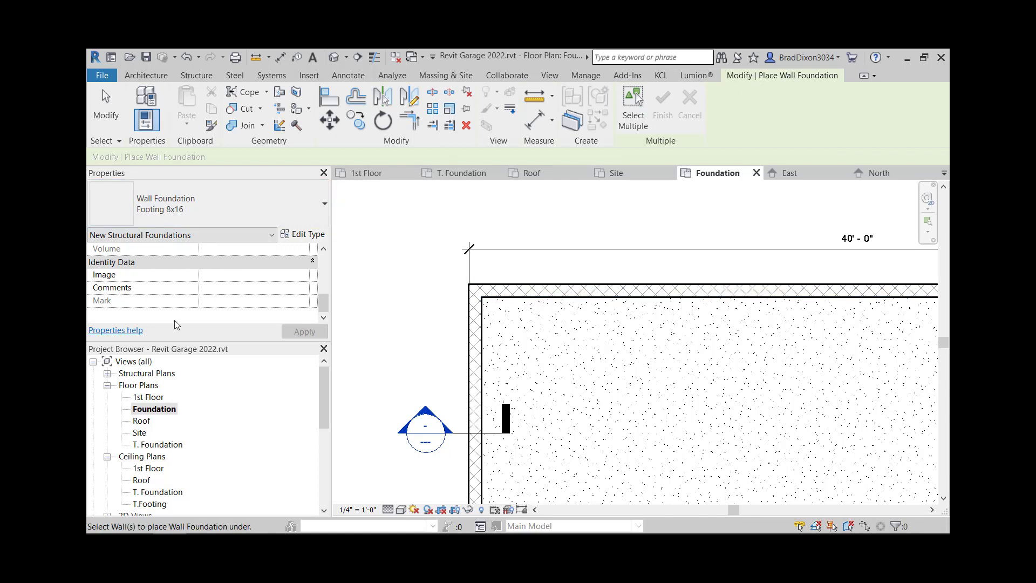
pyautogui.click(596, 287)
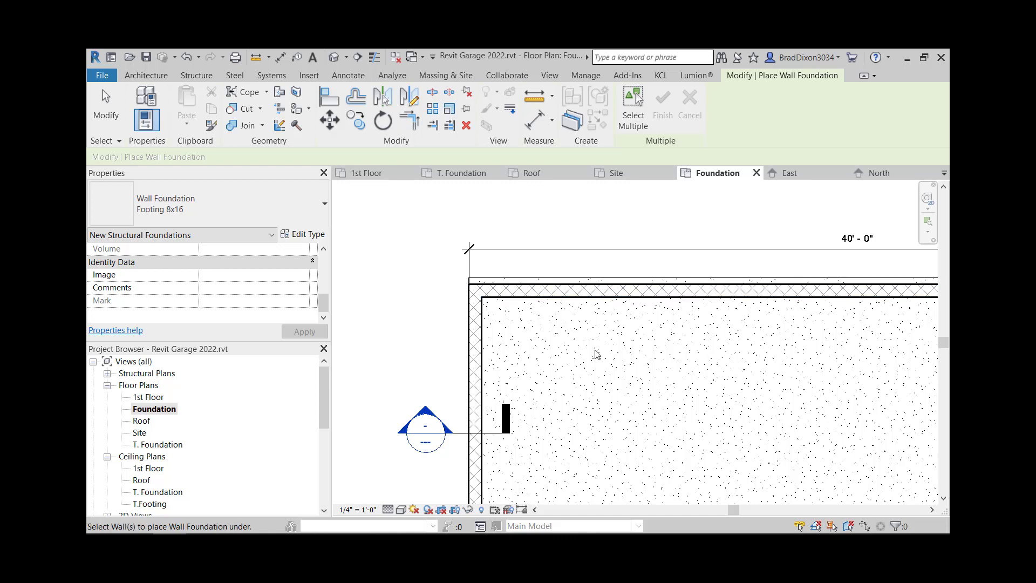
pyautogui.moveTo(725, 354); pyautogui.dragTo(326, 390, button='middle')
pyautogui.keyDown('ctrl'); pyautogui.scroll(-5, 706, 458); pyautogui.keyUp('ctrl')
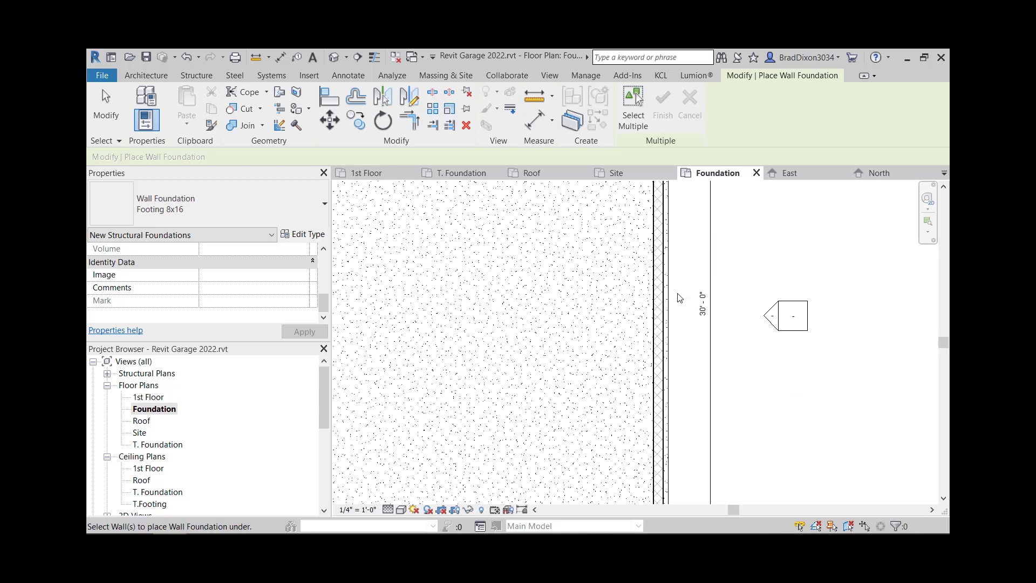
pyautogui.click(631, 303)
pyautogui.click(102, 119)
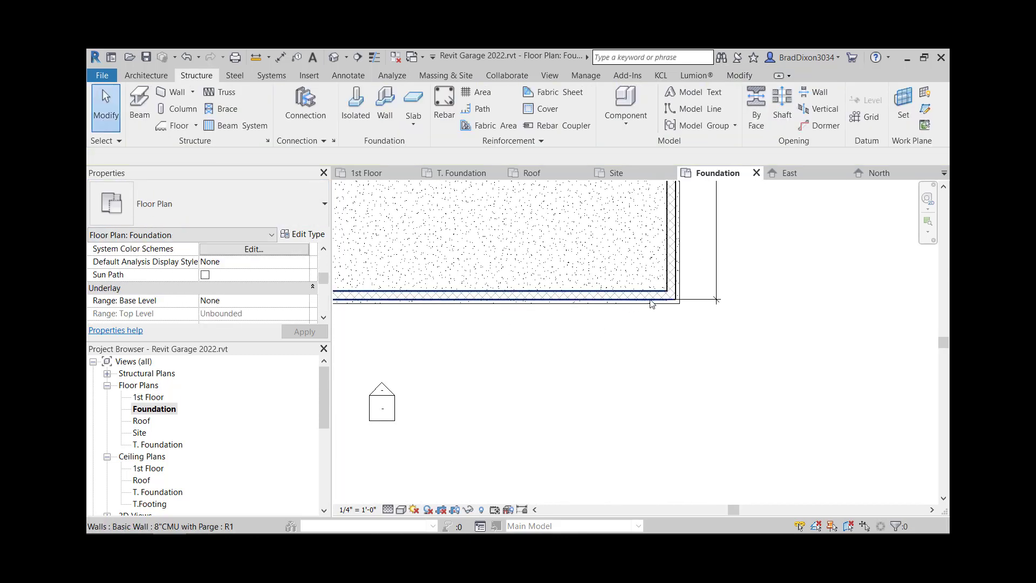
pyautogui.moveTo(335, 296)
pyautogui.mouseDown(button='middle')
pyautogui.moveTo(366, 374)
pyautogui.moveTo(661, 389)
pyautogui.mouseUp(button='middle')
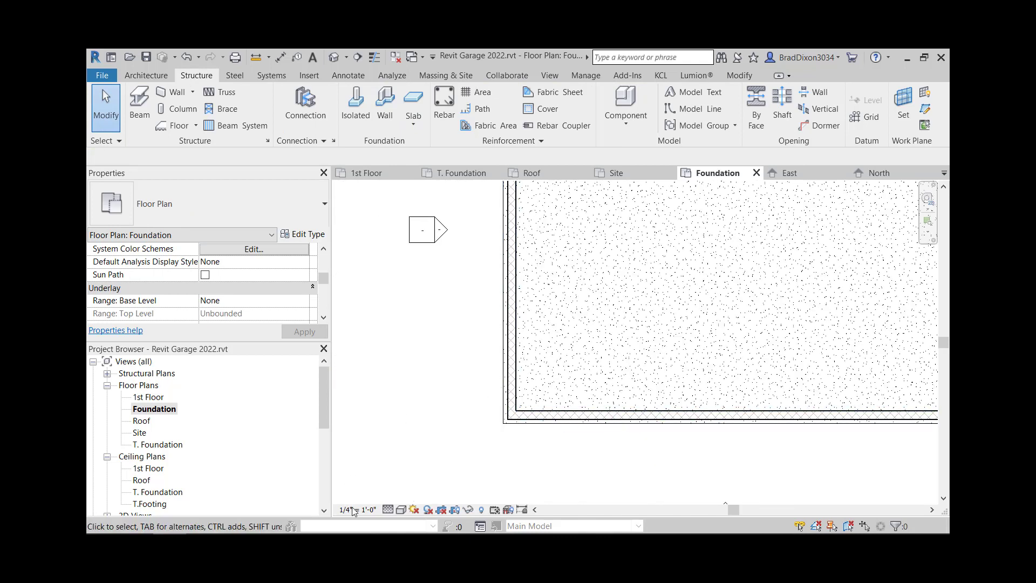
# Step: Switch the Foundation plan's visual style to Wireframe
pyautogui.click(400, 510)
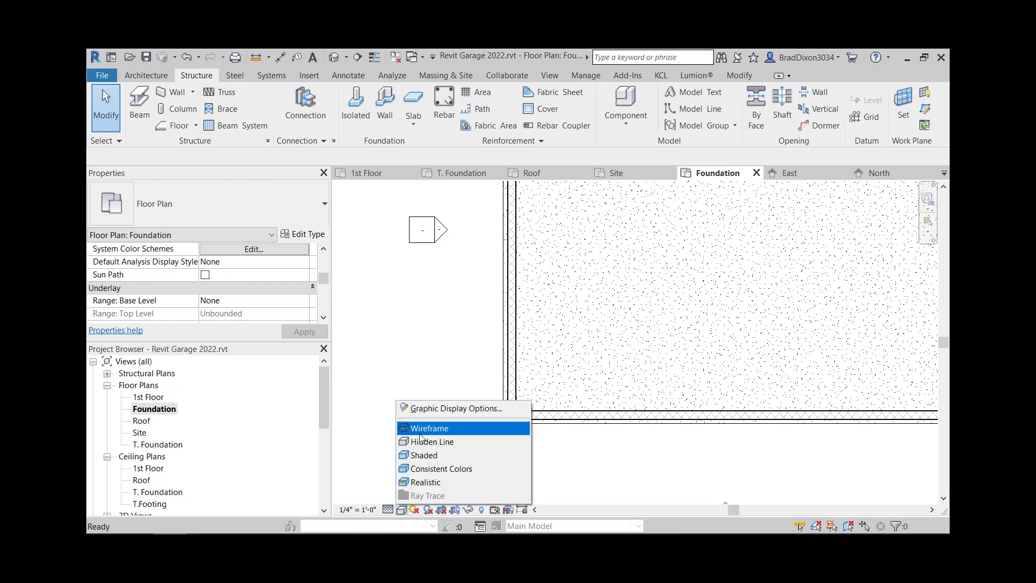
pyautogui.click(459, 428)
pyautogui.scroll(3, 546, 421)
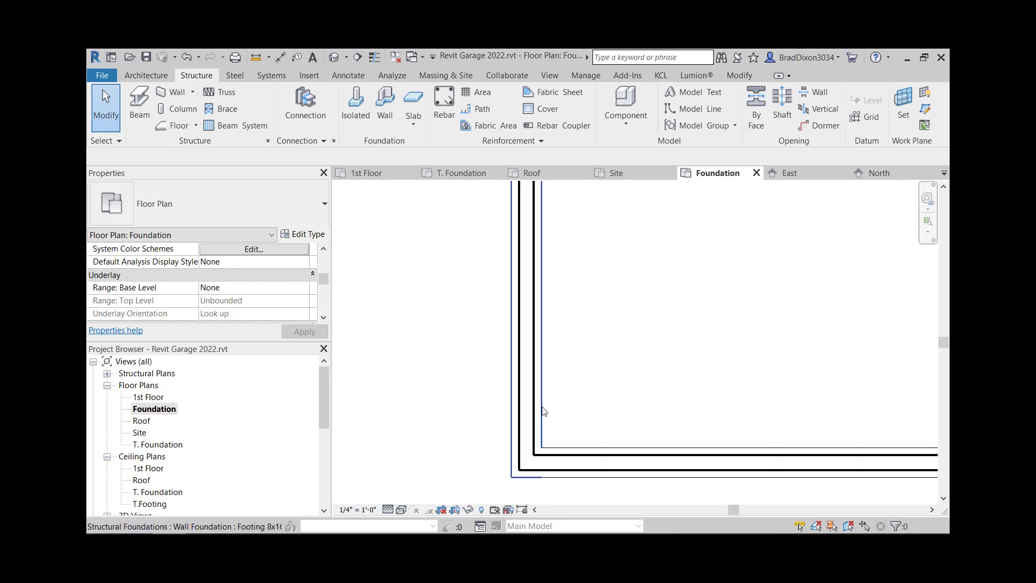
pyautogui.scroll(2, 546, 420)
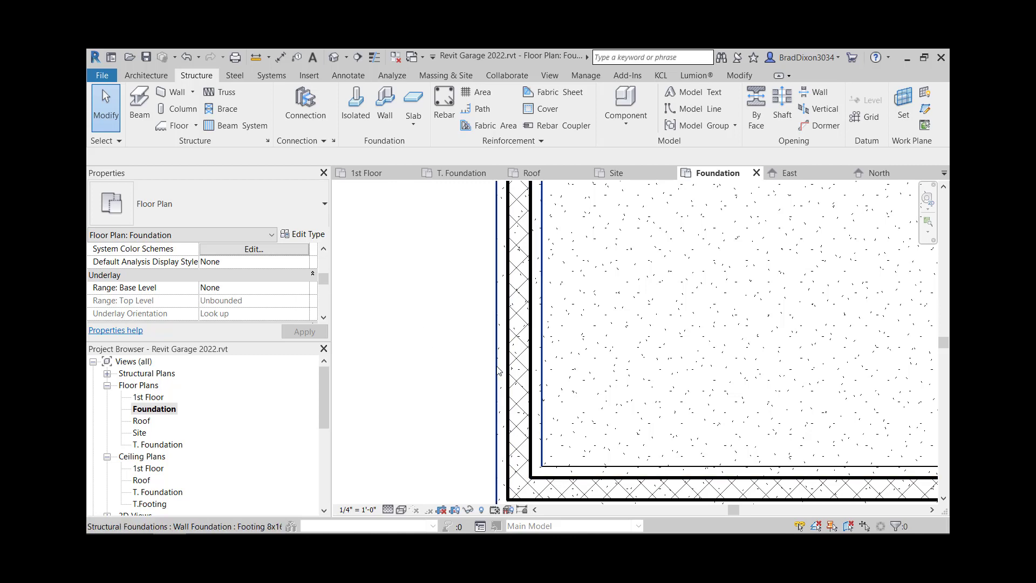
# Step: Check the wall footing, then open Visibility/Graphic Overrides with VG
pyautogui.click(543, 307)
pyautogui.press('Escape')
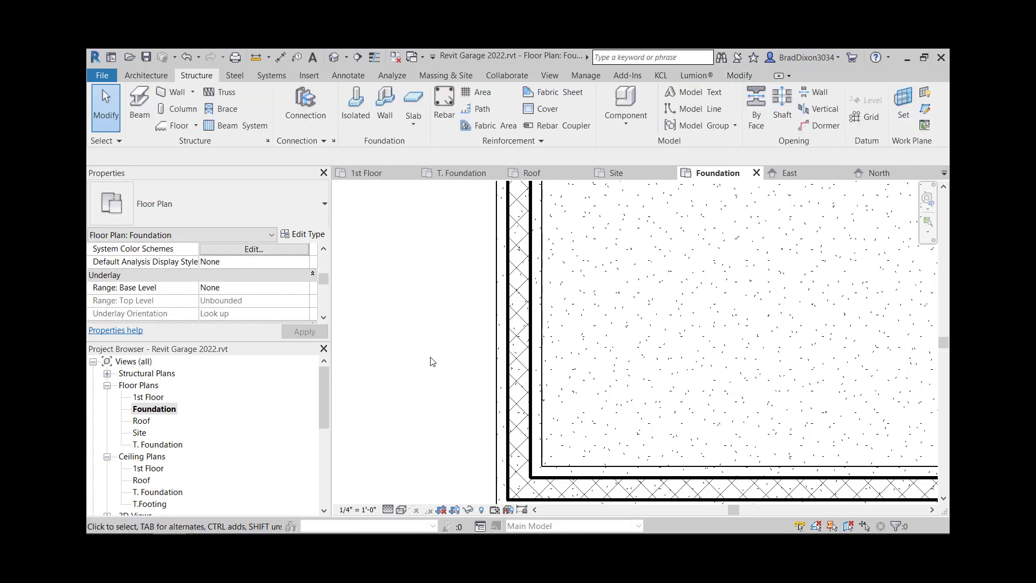
pyautogui.press('v')
pyautogui.press('g')
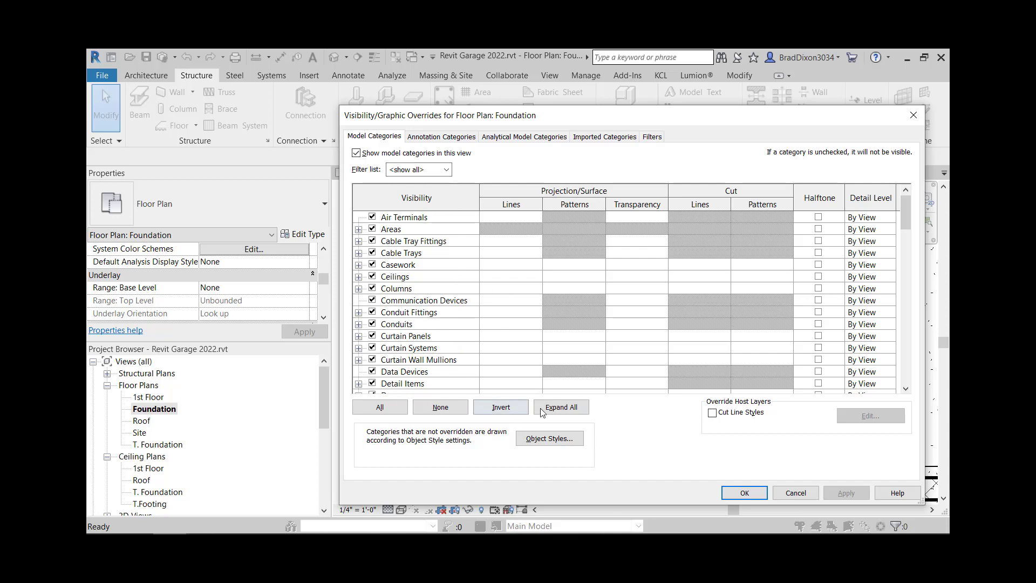
# Step: Reopen Visibility/Graphic Overrides with VG and expand the Structural Foundations category
pyautogui.click(812, 495)
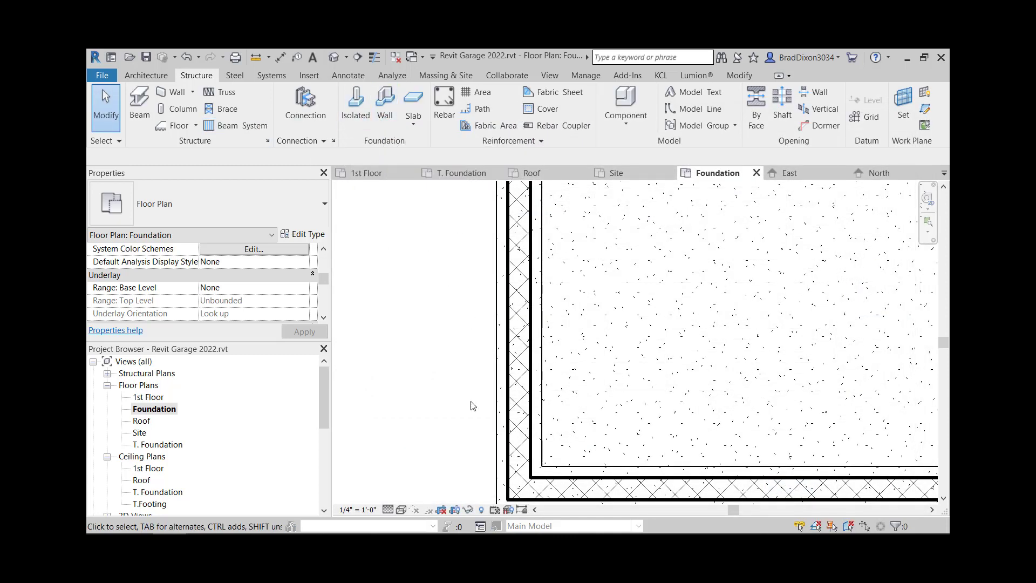
pyautogui.press('g')
pyautogui.scroll(-2, 440, 351)
pyautogui.scroll(-4, 479, 362)
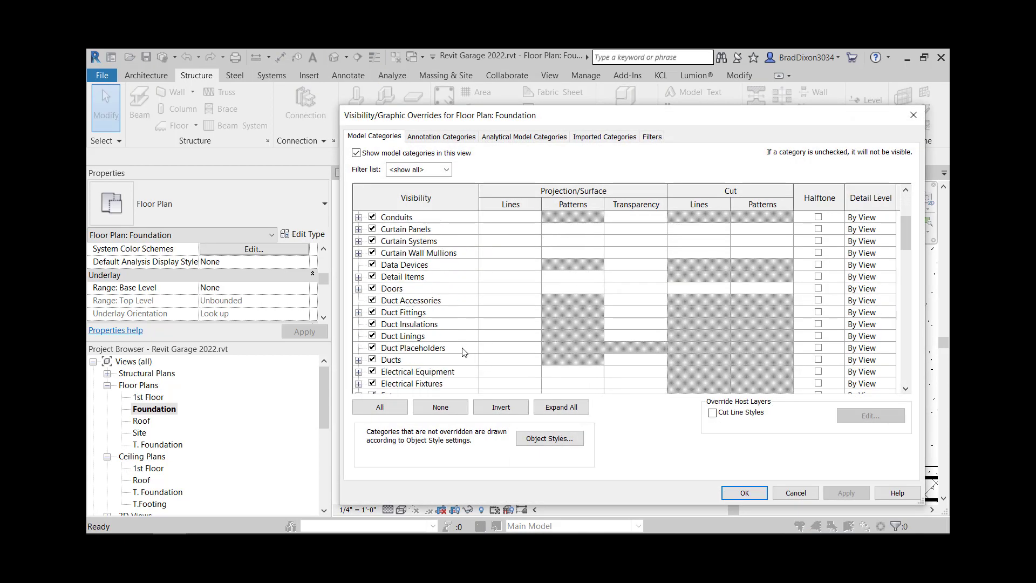
pyautogui.scroll(-1, 413, 362)
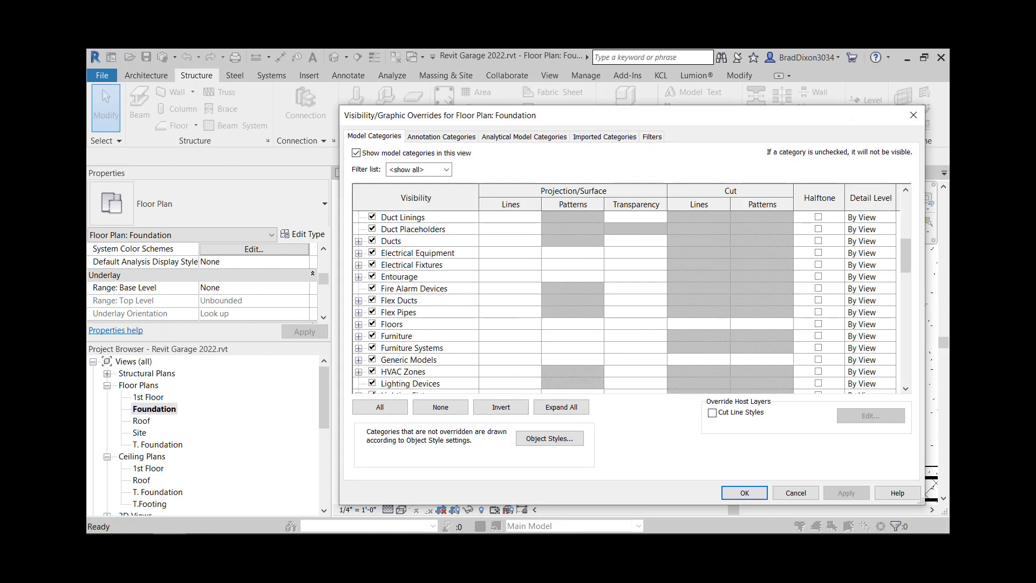
pyautogui.scroll(-13, 671, 326)
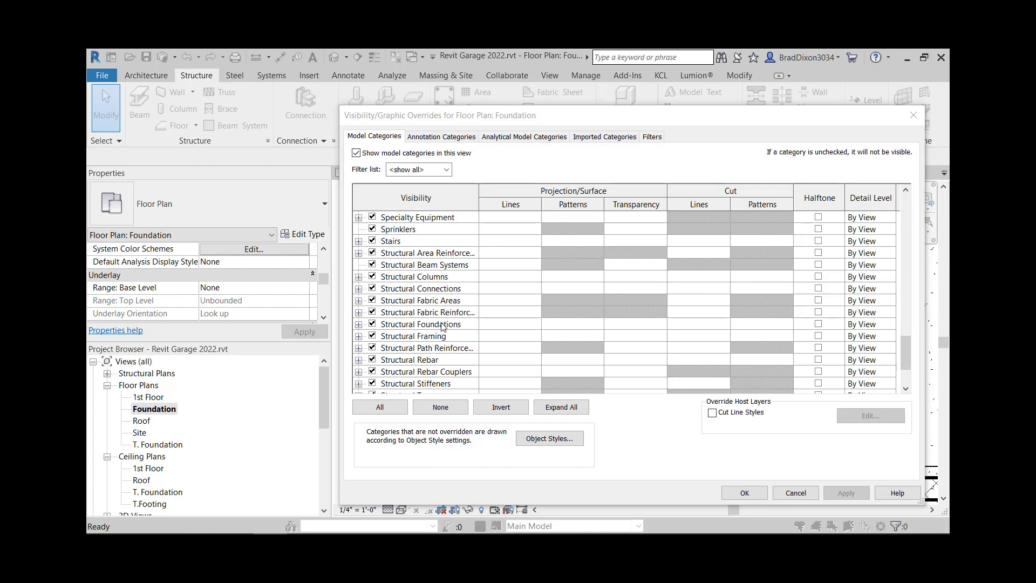
pyautogui.click(359, 323)
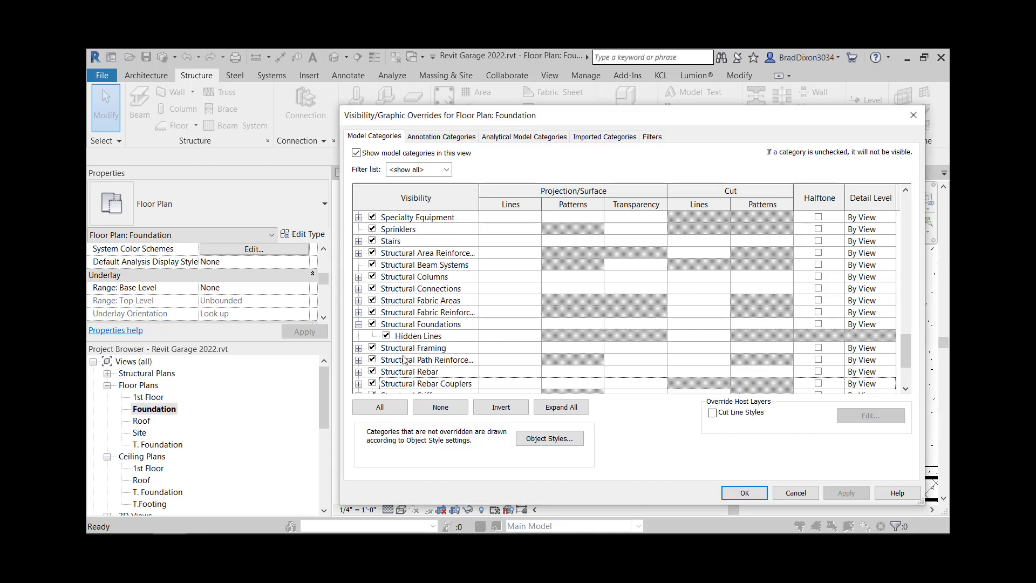
# Step: Override Structural Foundations projection lines with the Hidden pattern and apply it to the Foundation view
pyautogui.click(462, 324)
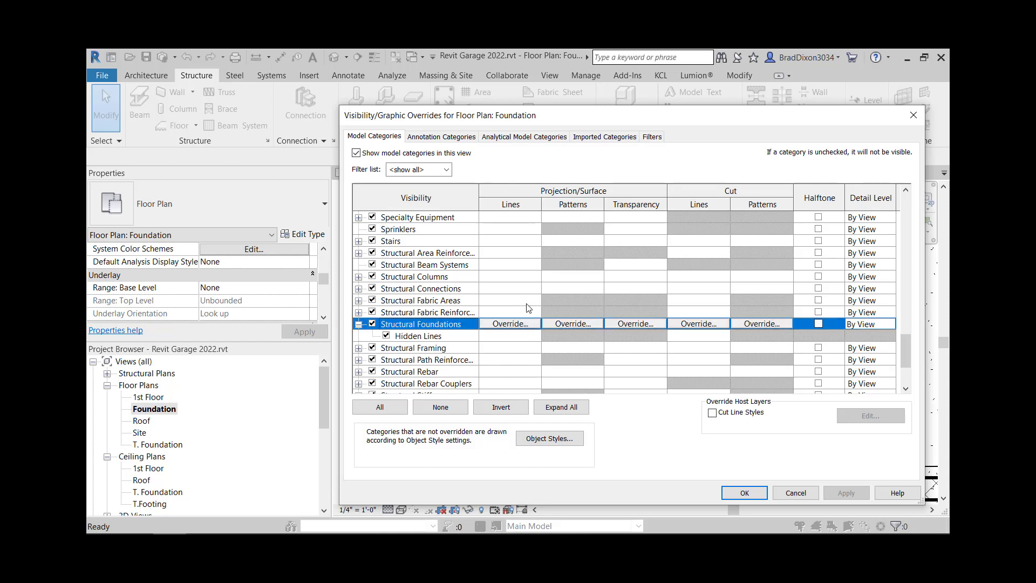
pyautogui.click(516, 327)
pyautogui.click(706, 286)
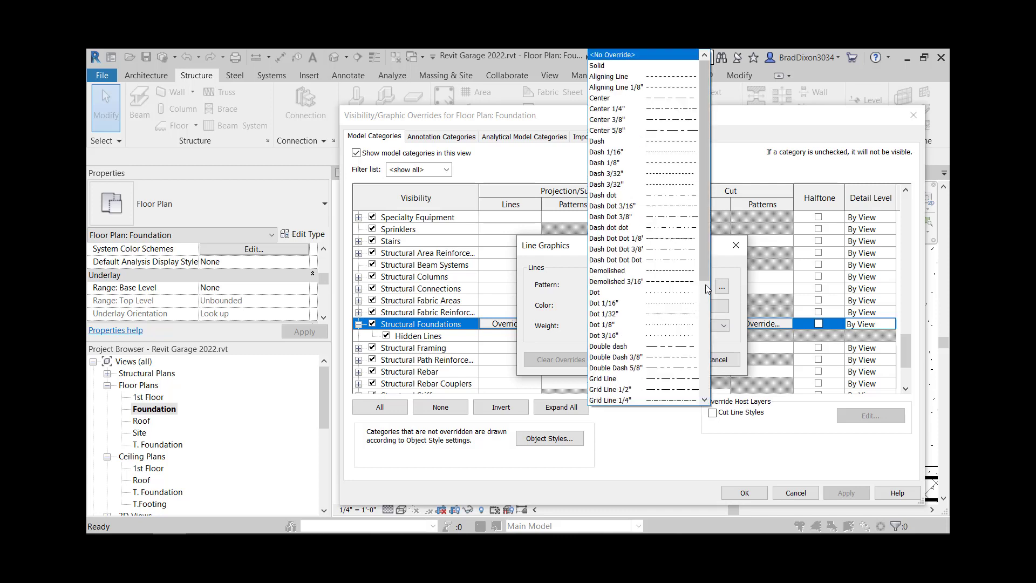
pyautogui.scroll(-2, 655, 324)
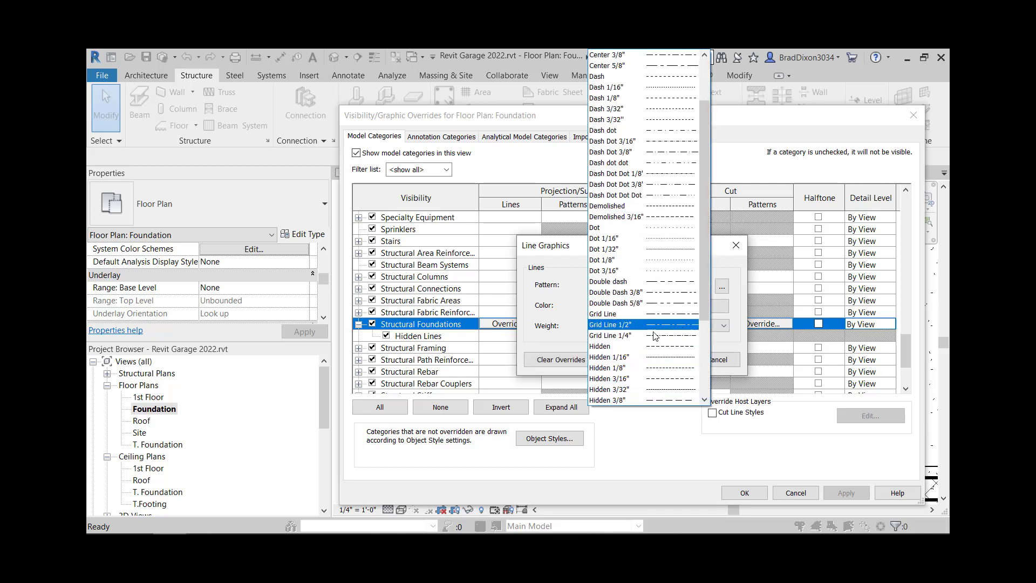
pyautogui.click(599, 348)
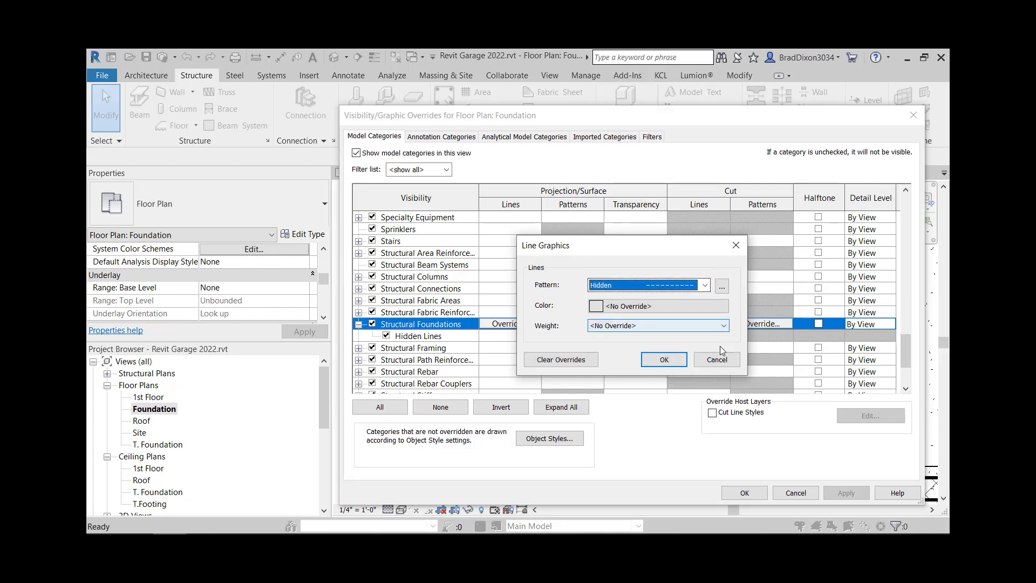
pyautogui.click(665, 360)
pyautogui.click(854, 494)
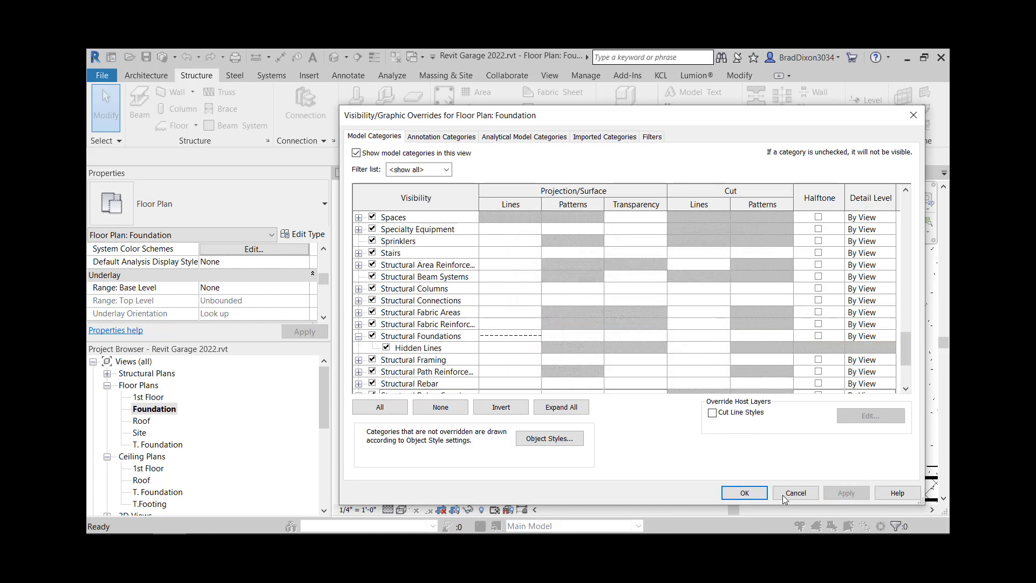
pyautogui.click(748, 493)
pyautogui.scroll(-3, 609, 320)
# Step: Open the Section 5 building section from the Foundation plan
pyautogui.moveTo(619, 246); pyautogui.dragTo(587, 299, button='middle')
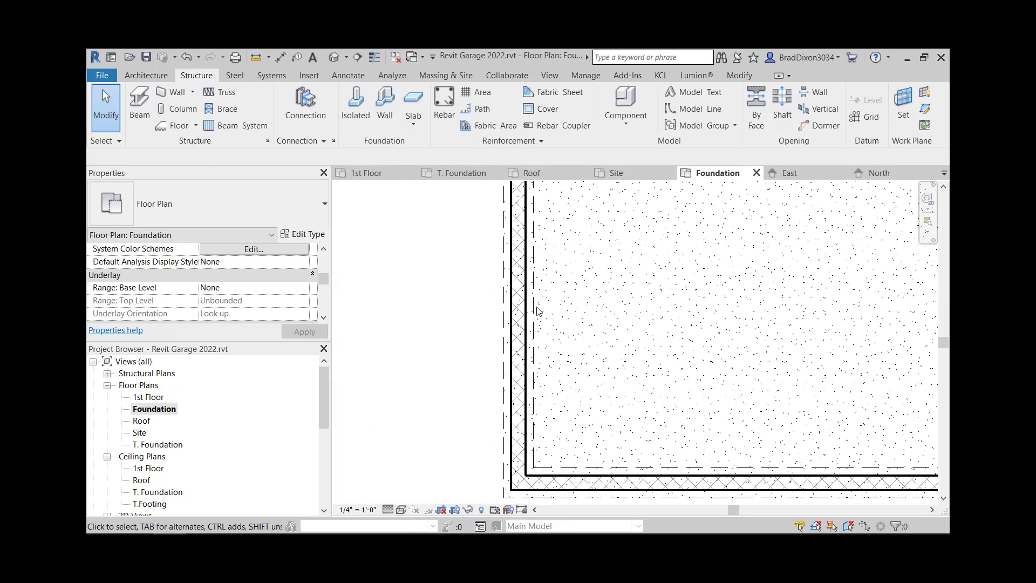
pyautogui.scroll(-2, 536, 282)
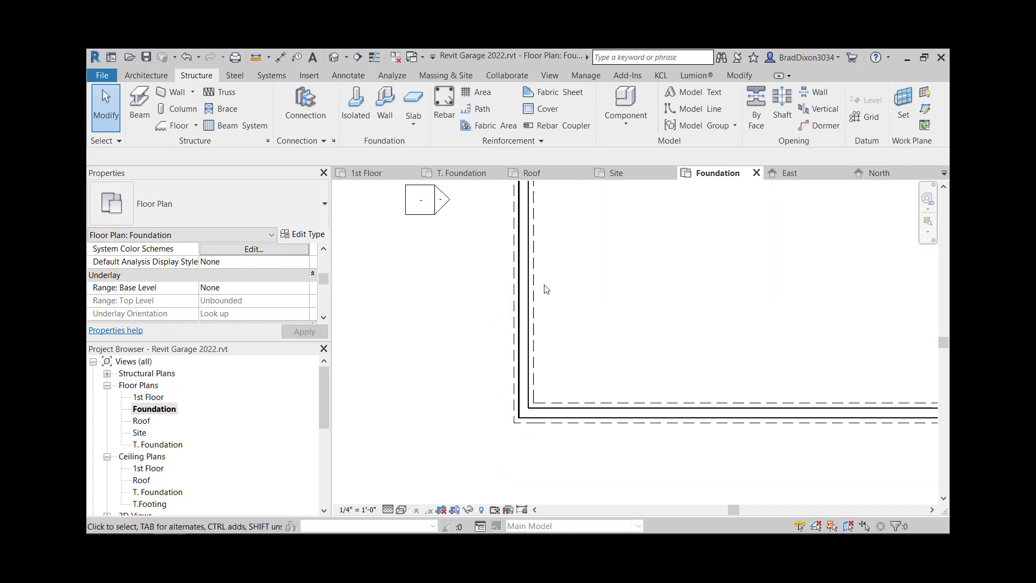
pyautogui.scroll(-3, 581, 324)
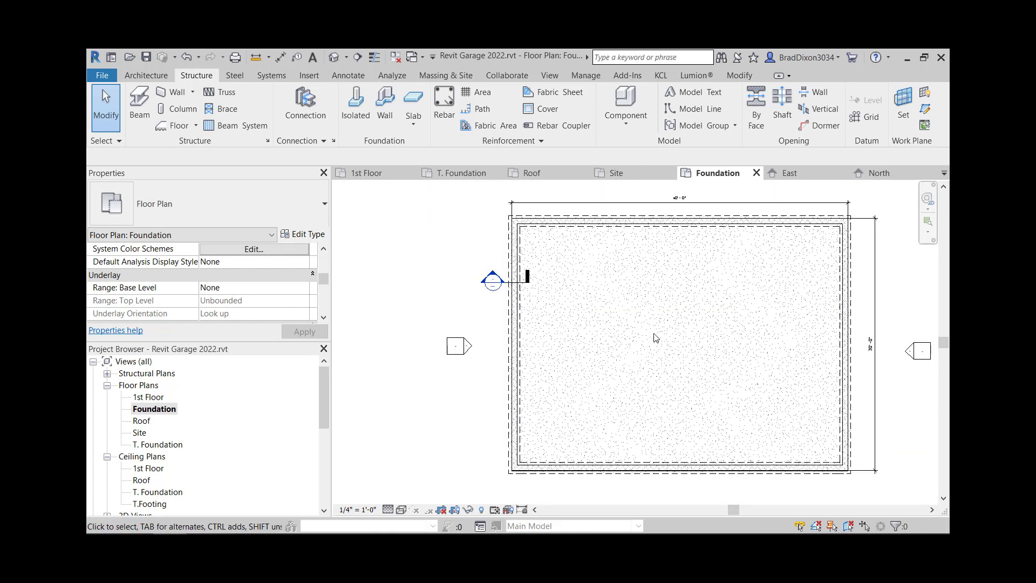
pyautogui.doubleClick(492, 280)
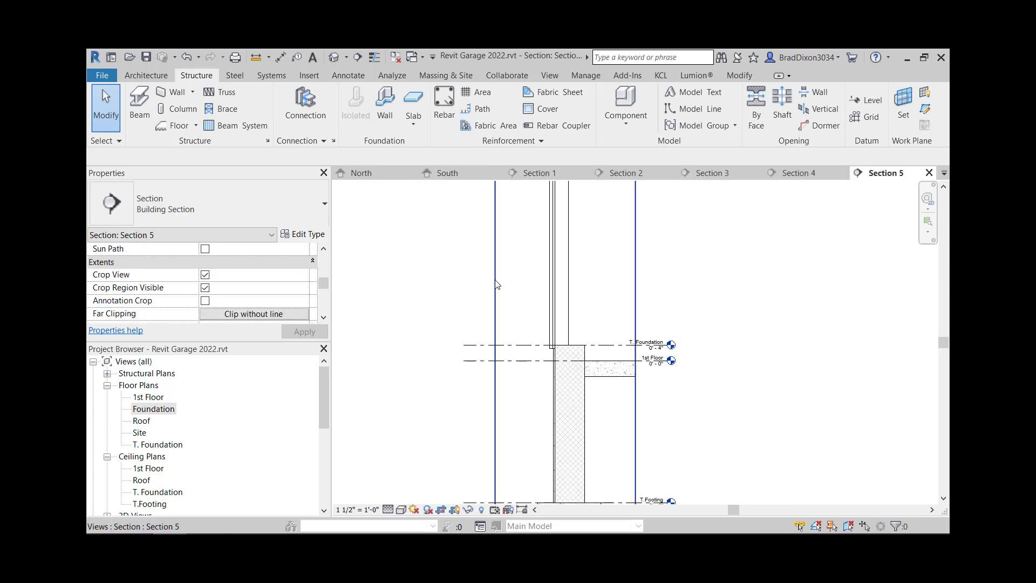
# Step: Inspect the wall footing below T.Footing in Section 5, then return to the Foundation plan
pyautogui.moveTo(640, 405); pyautogui.dragTo(729, 249, button='middle')
pyautogui.scroll(3, 706, 382)
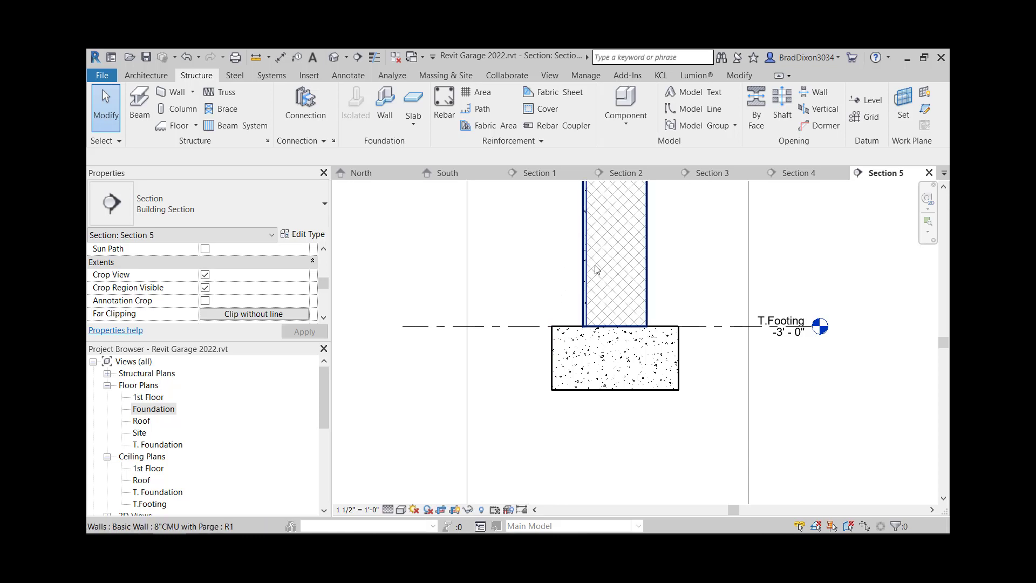
pyautogui.scroll(-4, 598, 269)
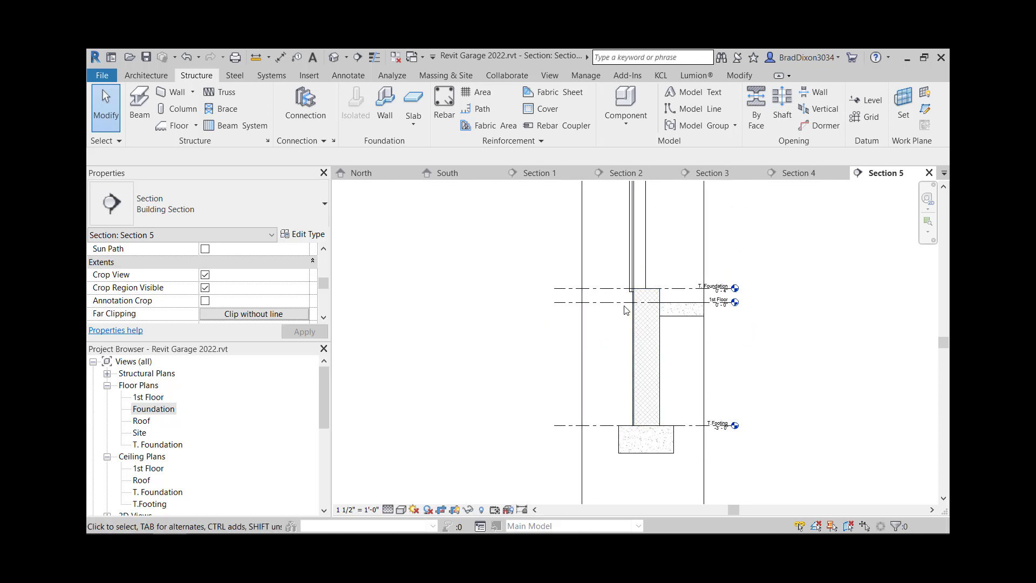
pyautogui.scroll(3, 626, 309)
pyautogui.scroll(-4, 636, 286)
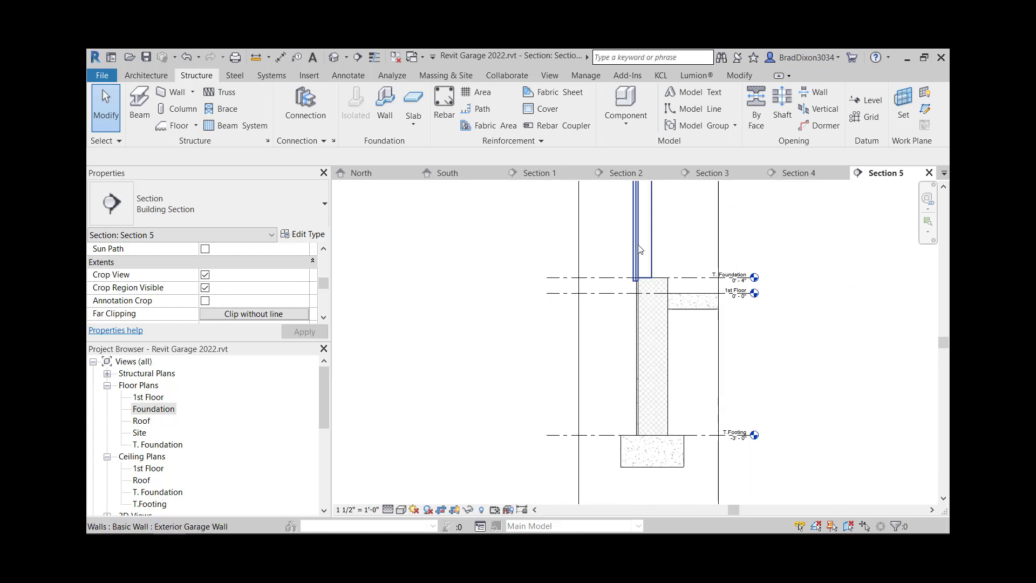
pyautogui.moveTo(686, 313); pyautogui.dragTo(696, 300, button='middle')
pyautogui.scroll(-1, 696, 261)
pyautogui.moveTo(697, 261); pyautogui.dragTo(688, 337, button='middle')
pyautogui.scroll(-2, 683, 373)
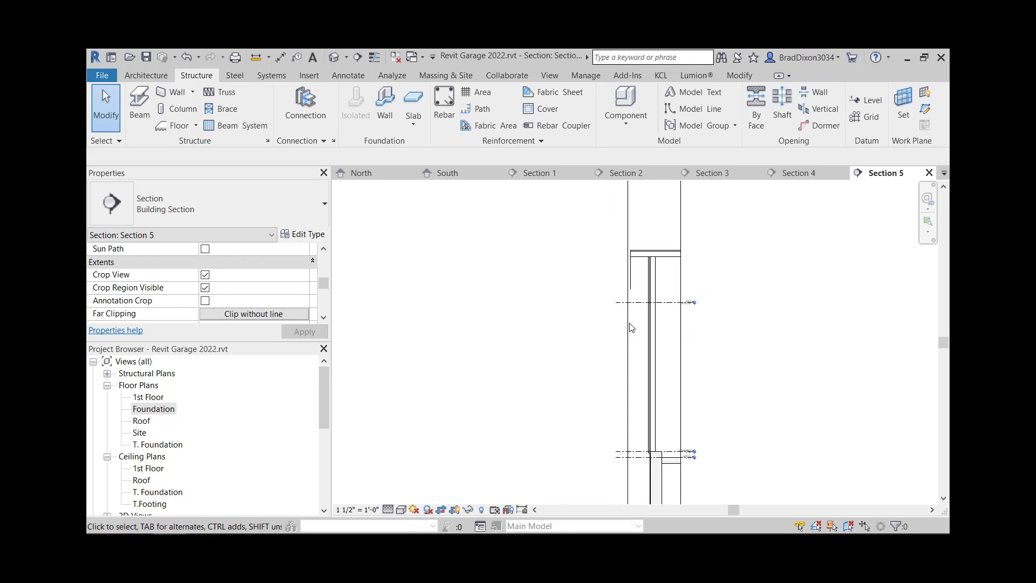
pyautogui.moveTo(675, 430); pyautogui.dragTo(667, 357, button='middle')
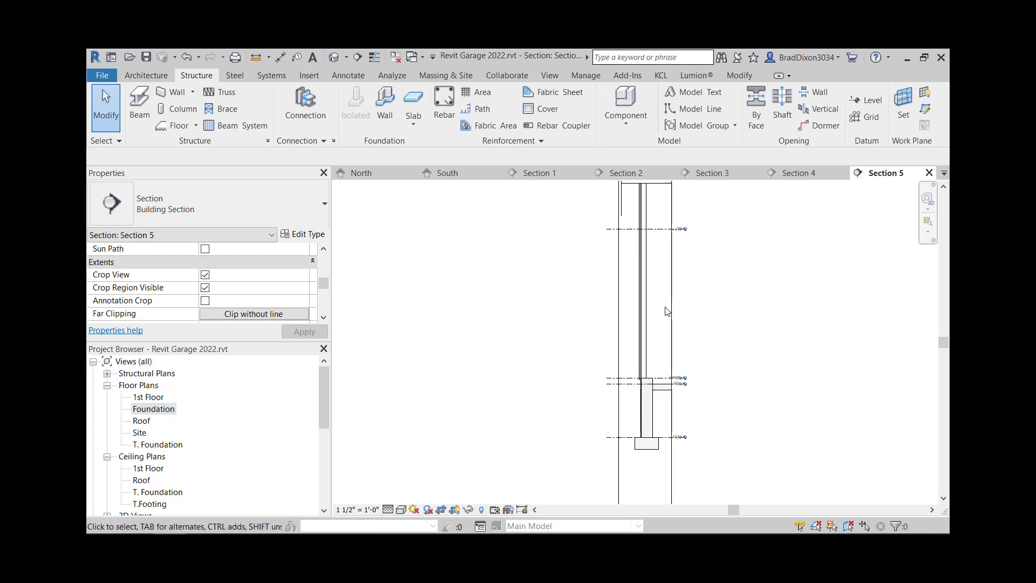
pyautogui.doubleClick(156, 410)
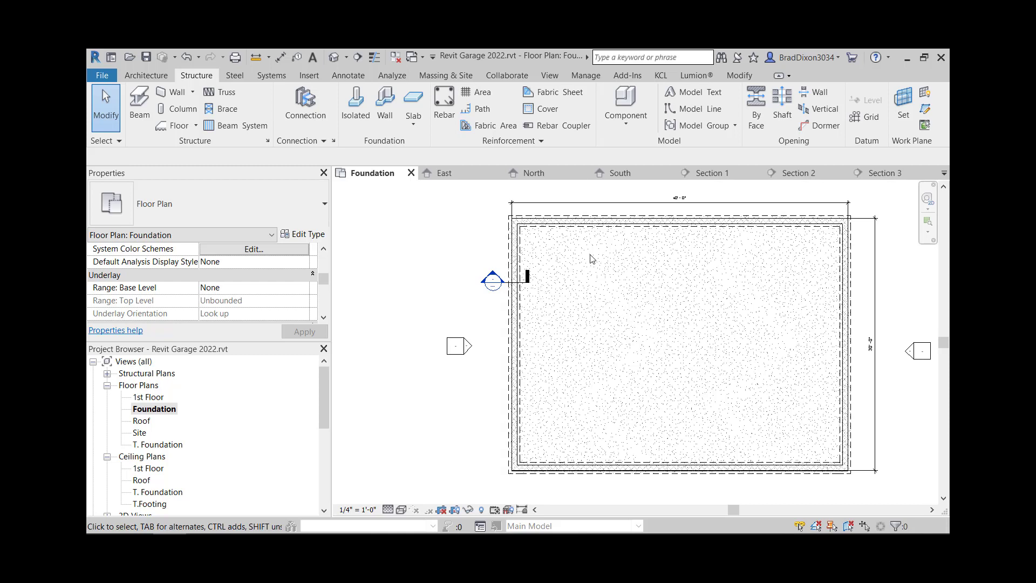
# Step: Show the Annotate ribbon tools after briefly visiting the Architecture tab
pyautogui.click(167, 75)
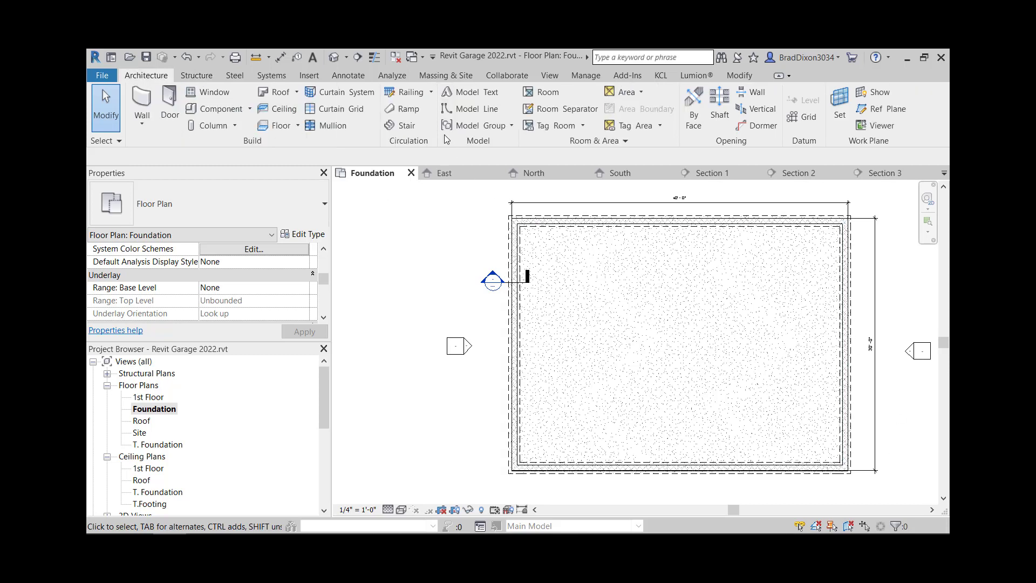
pyautogui.click(349, 76)
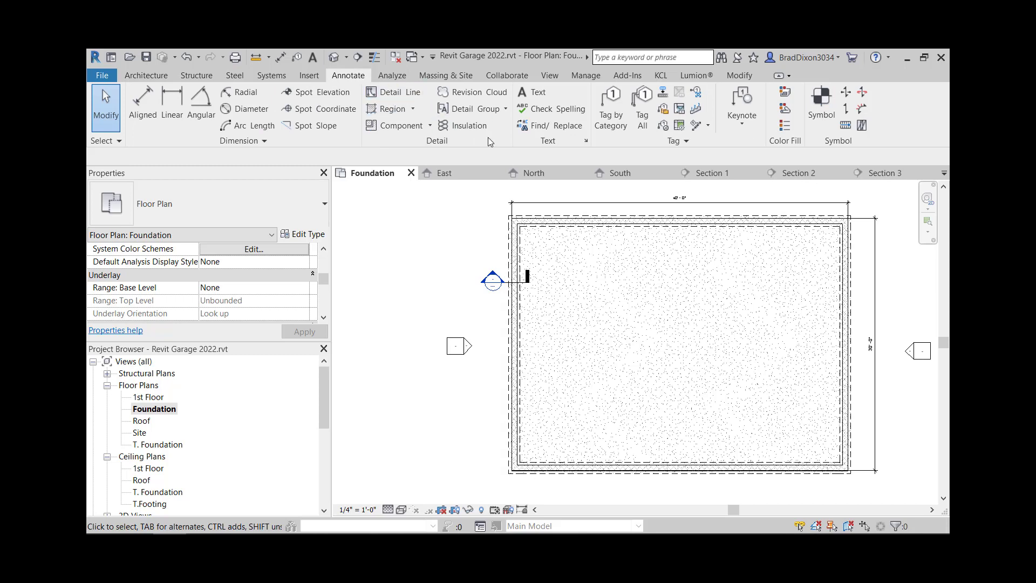
# Step: Start a Detail Line with the Medium Lines line style
pyautogui.click(394, 92)
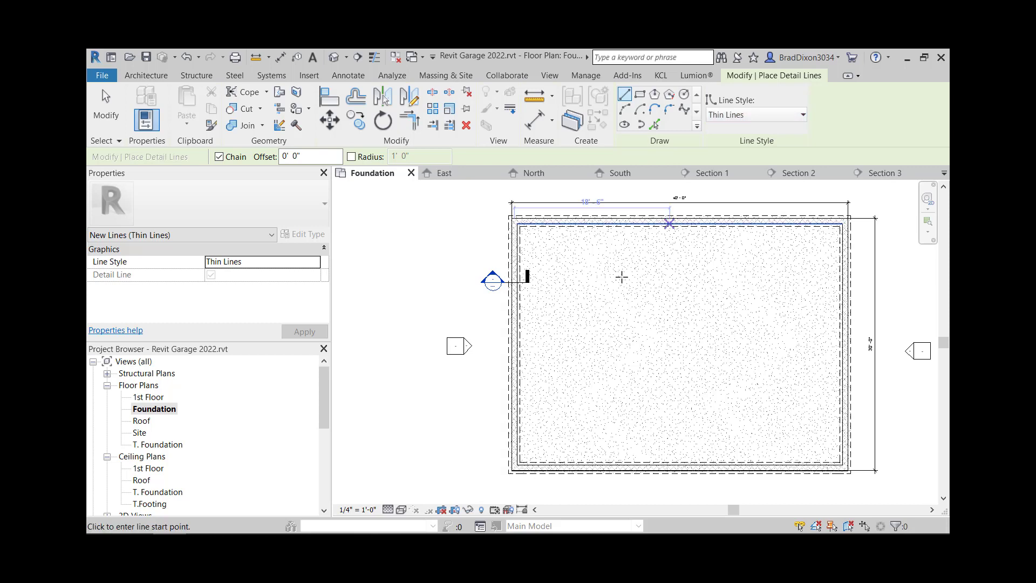
pyautogui.scroll(4, 514, 337)
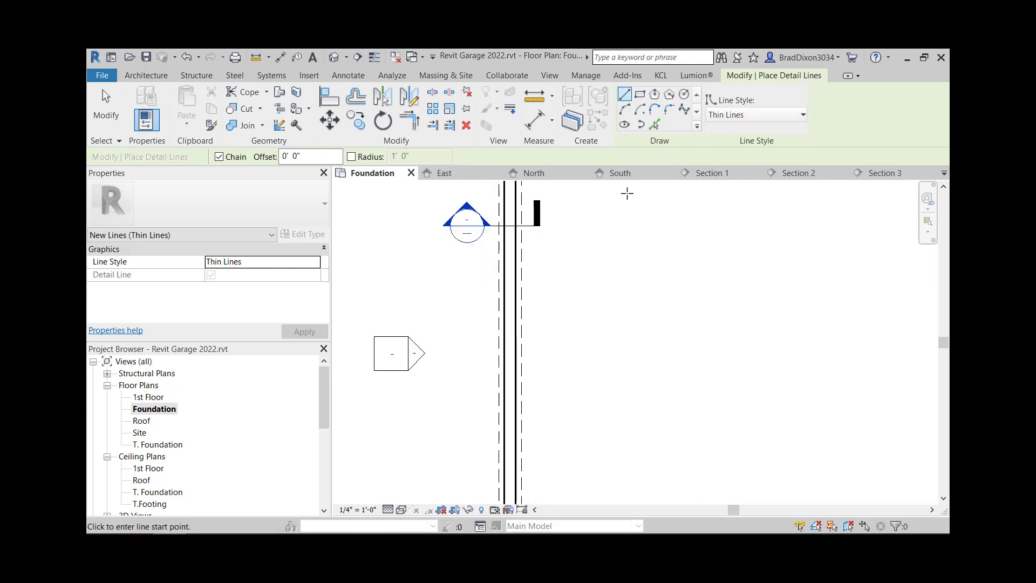
pyautogui.click(756, 114)
pyautogui.click(748, 237)
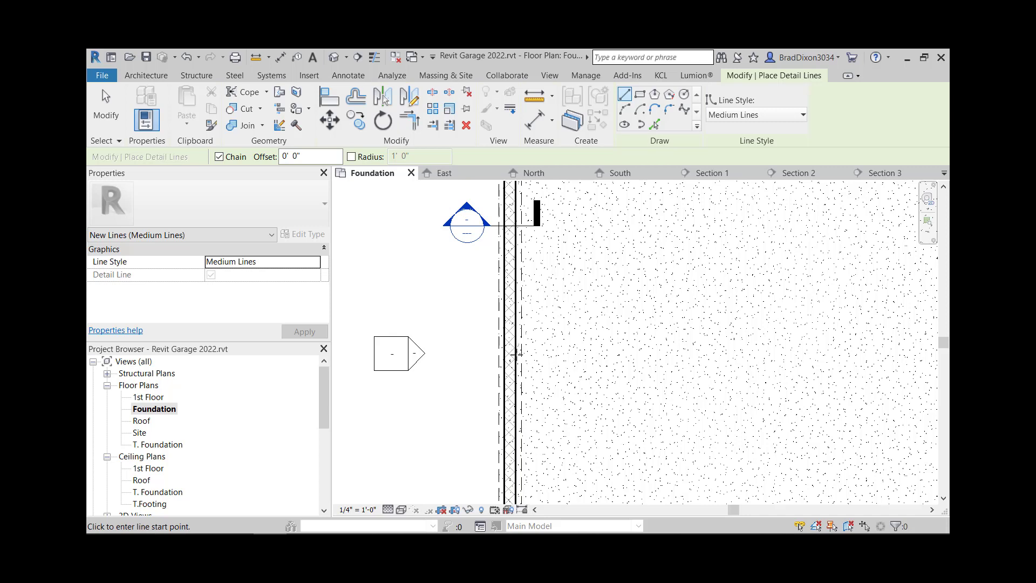
# Step: Draw the horizontal and vertical control joints between opposite wall midpoints
pyautogui.scroll(-3, 513, 400)
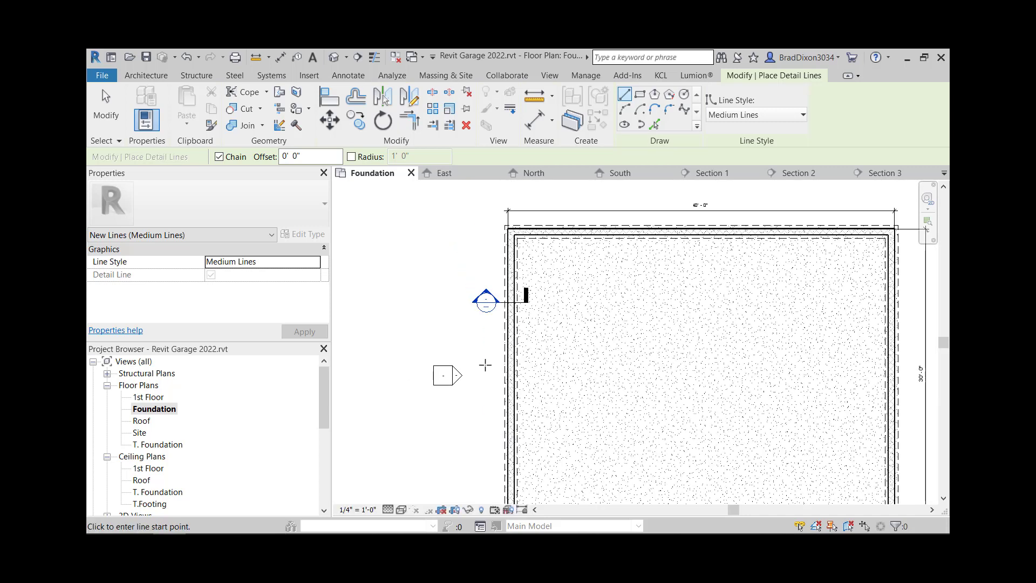
pyautogui.moveTo(522, 418); pyautogui.dragTo(524, 334, button='middle')
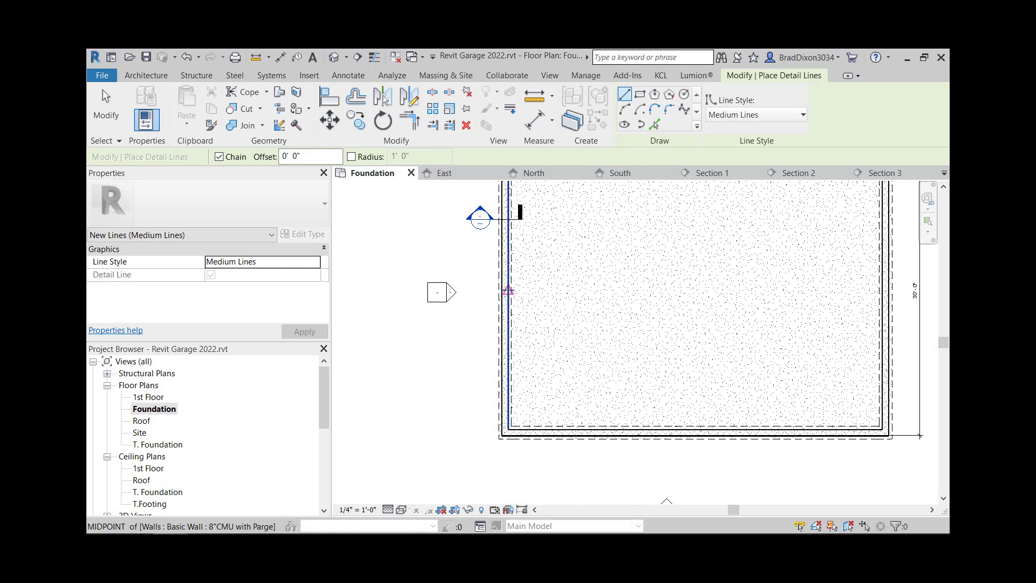
pyautogui.click(509, 291)
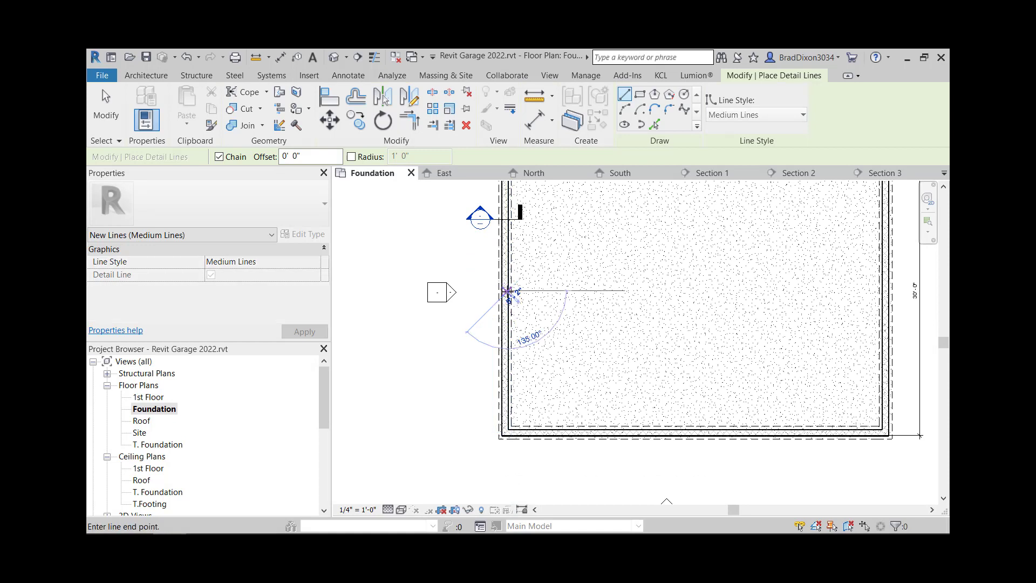
pyautogui.click(866, 291)
pyautogui.moveTo(680, 244); pyautogui.dragTo(688, 299, button='middle')
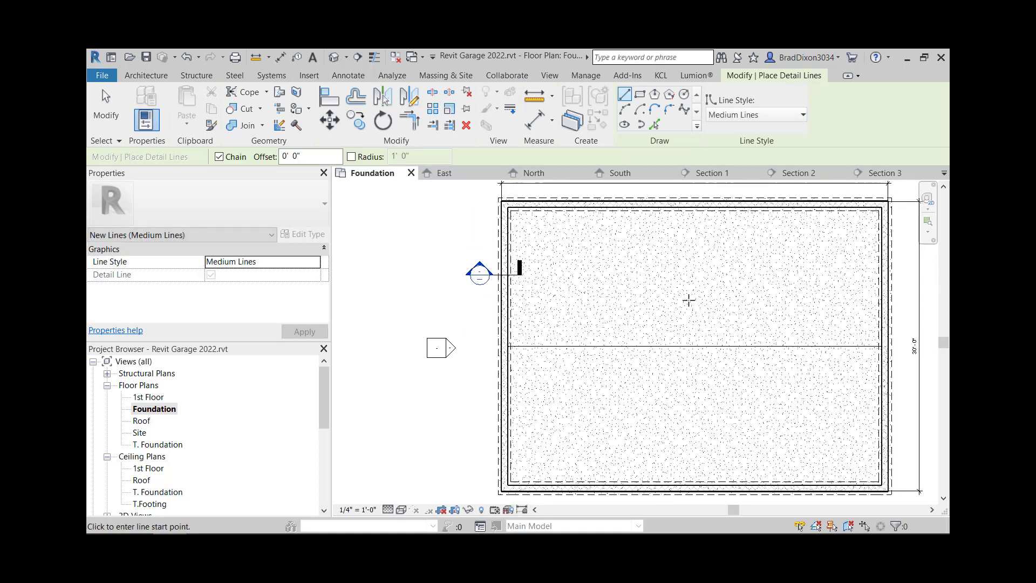
pyautogui.click(692, 208)
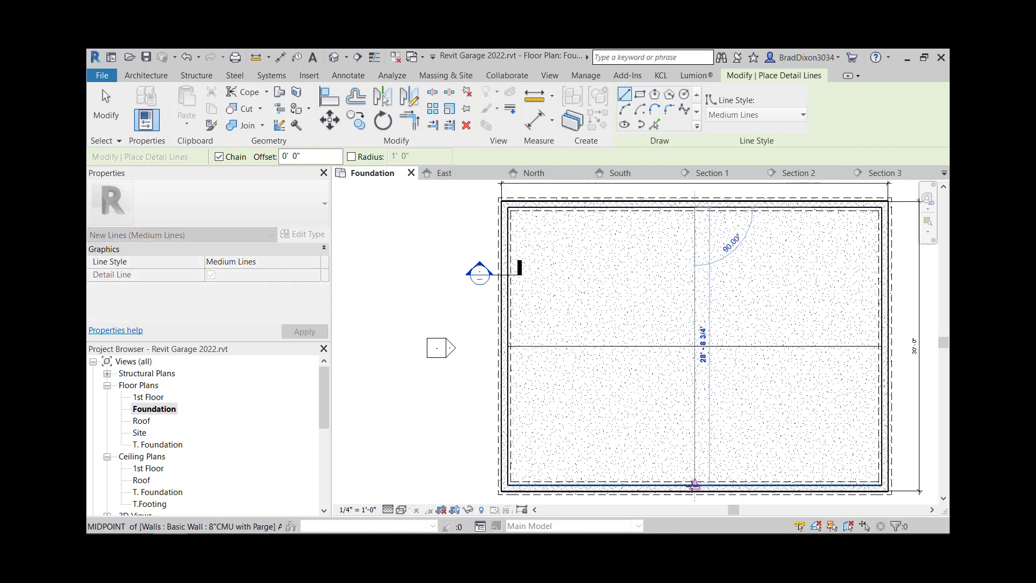
pyautogui.click(695, 484)
# Step: Add the 1' - 4" aligned dimension on the right wall footing with its text on a leader
pyautogui.press('Escape')
pyautogui.press('Escape')
pyautogui.scroll(2, 574, 324)
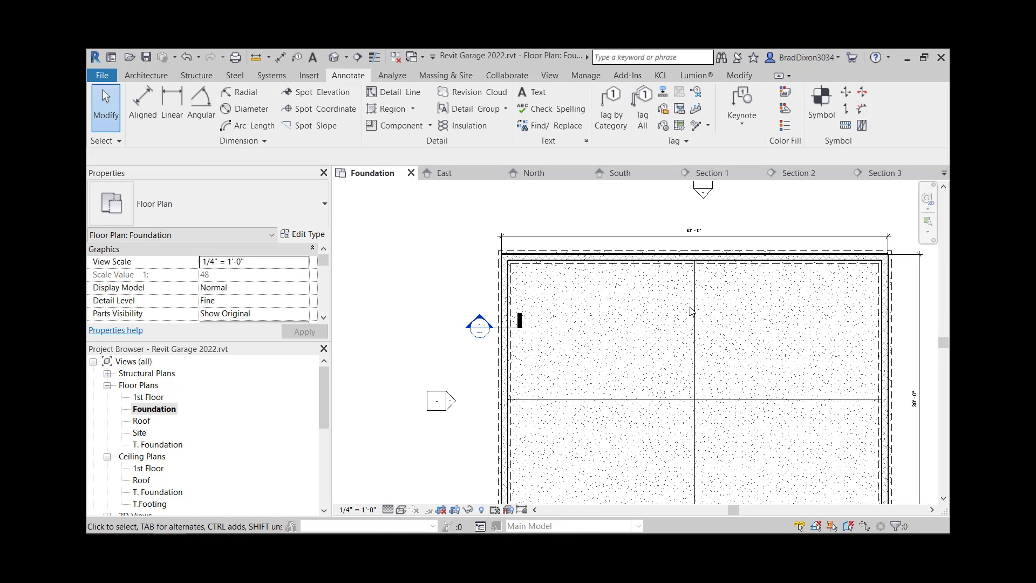
pyautogui.click(143, 111)
pyautogui.scroll(3, 691, 259)
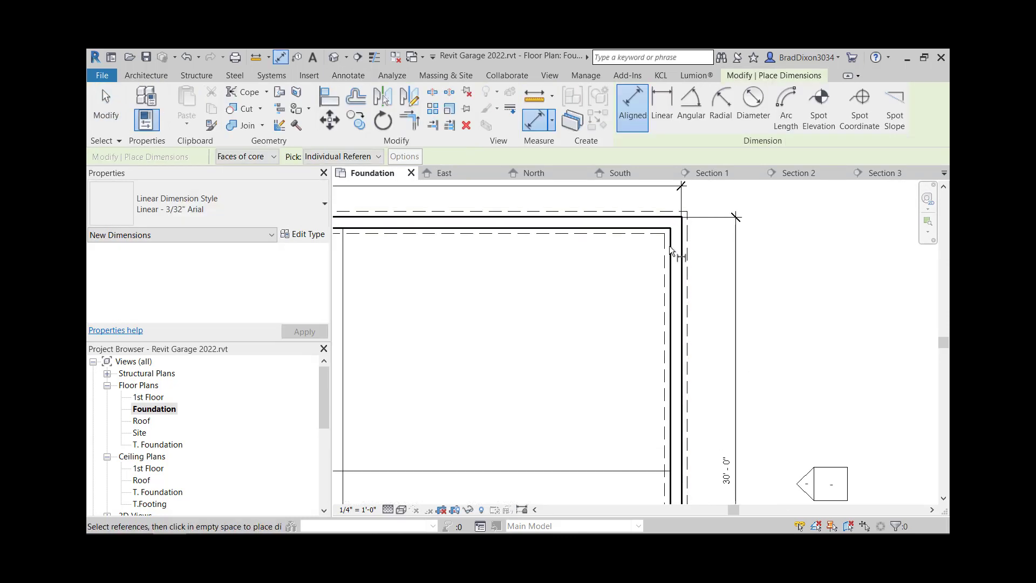
pyautogui.scroll(2, 674, 271)
pyautogui.click(666, 298)
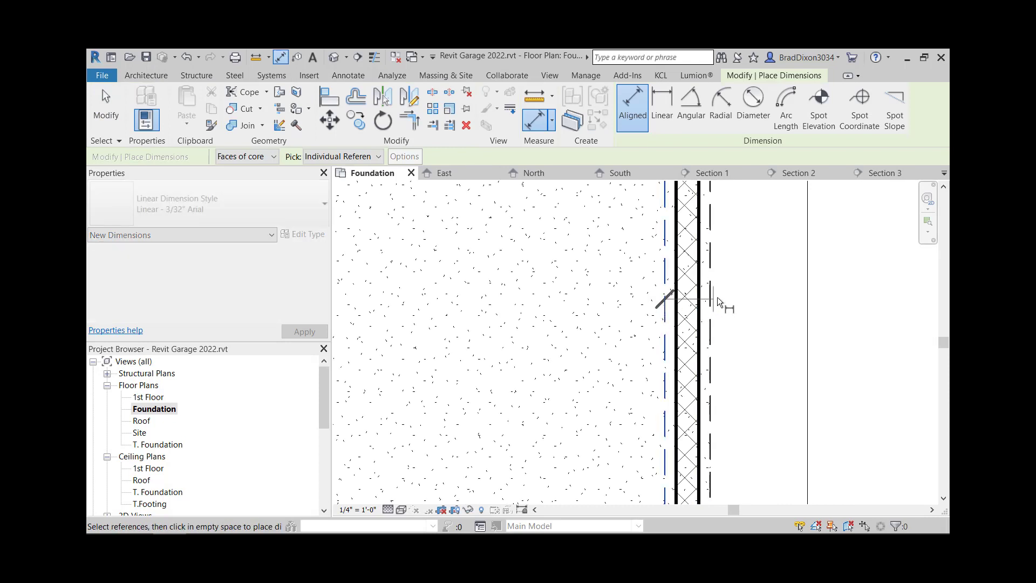
pyautogui.click(714, 300)
pyautogui.click(750, 325)
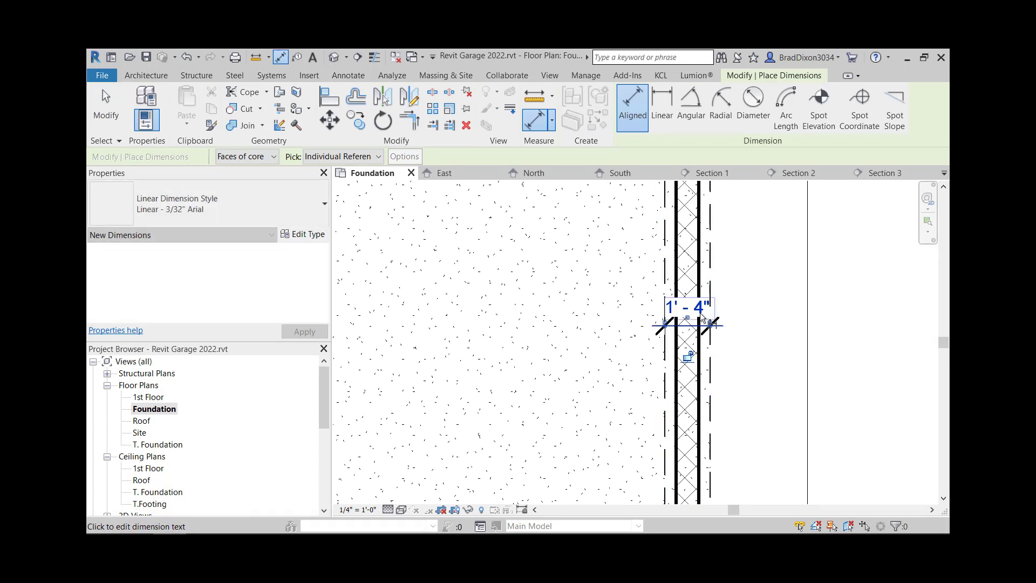
pyautogui.moveTo(699, 318); pyautogui.dragTo(762, 296)
# Step: Add the 0' - 7 5/8" wall-thickness dimension with its text pulled out on a leader
pyautogui.moveTo(737, 398); pyautogui.dragTo(680, 342, button='middle')
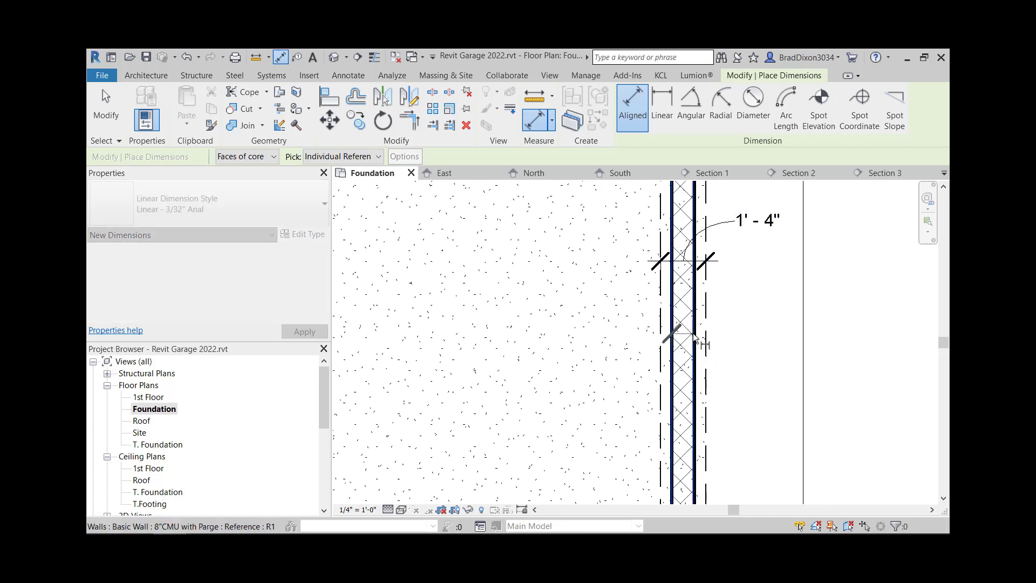
pyautogui.click(695, 338)
pyautogui.click(756, 351)
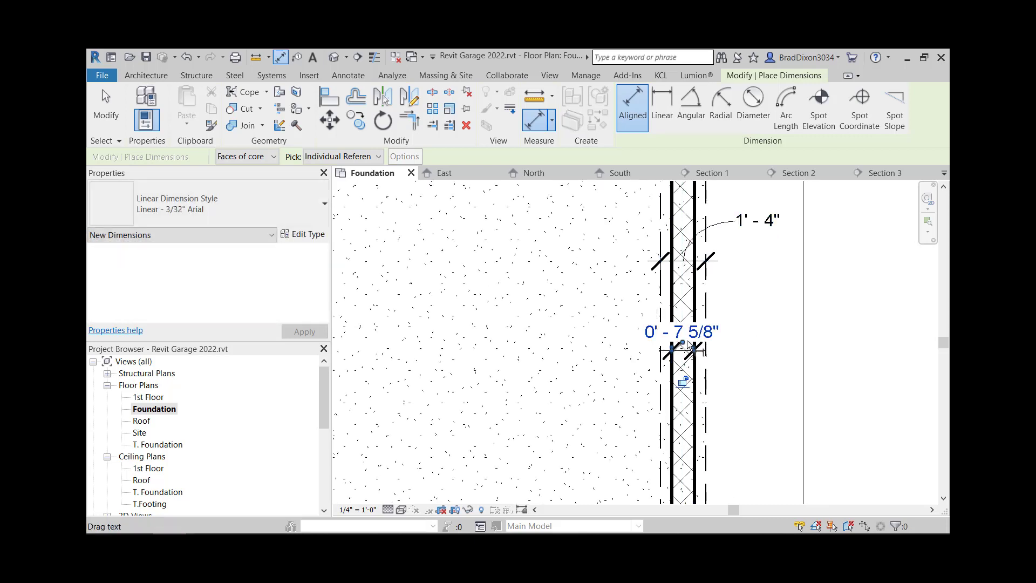
pyautogui.moveTo(688, 344); pyautogui.dragTo(776, 321)
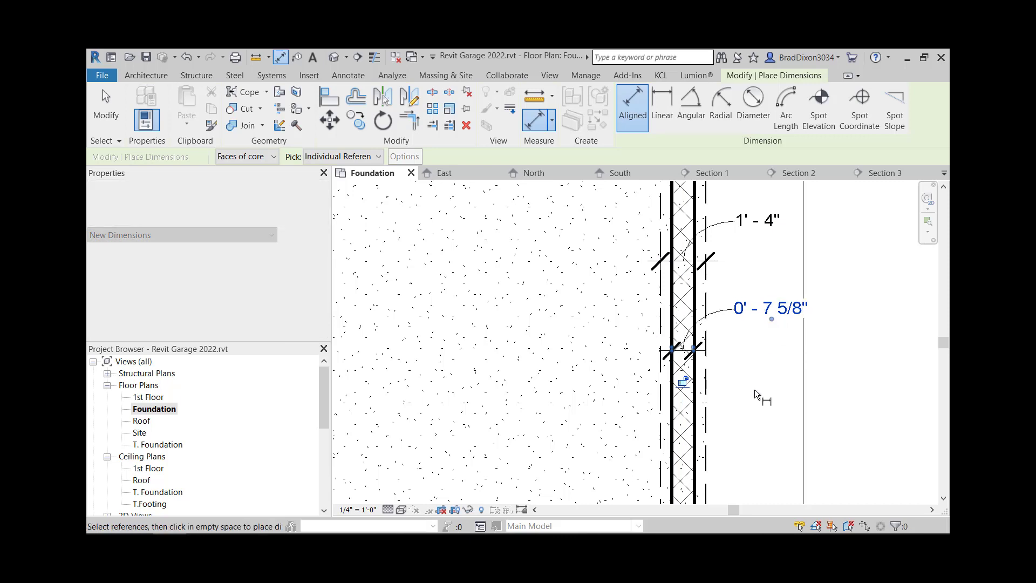
pyautogui.scroll(-2, 755, 397)
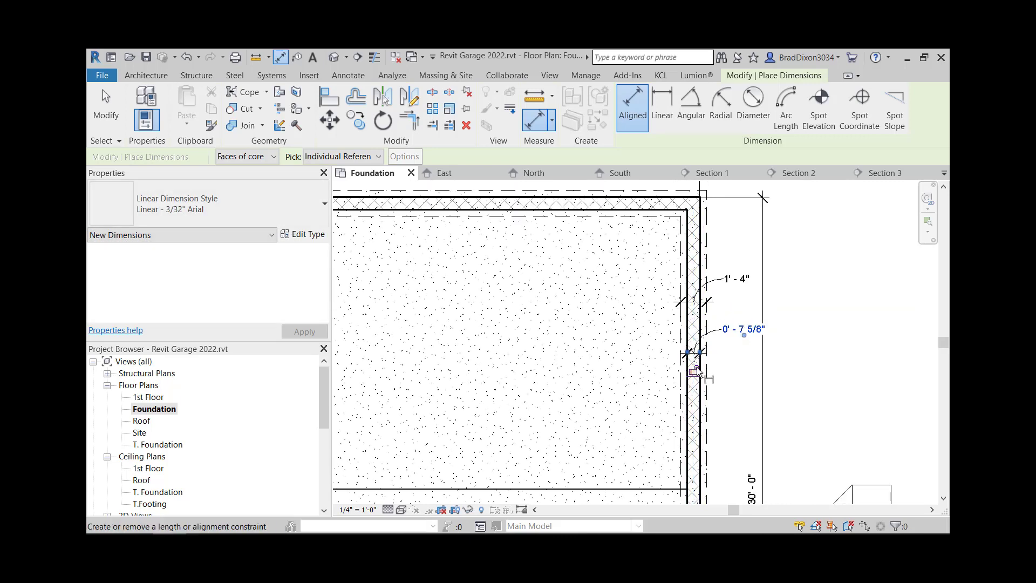
pyautogui.scroll(3, 714, 303)
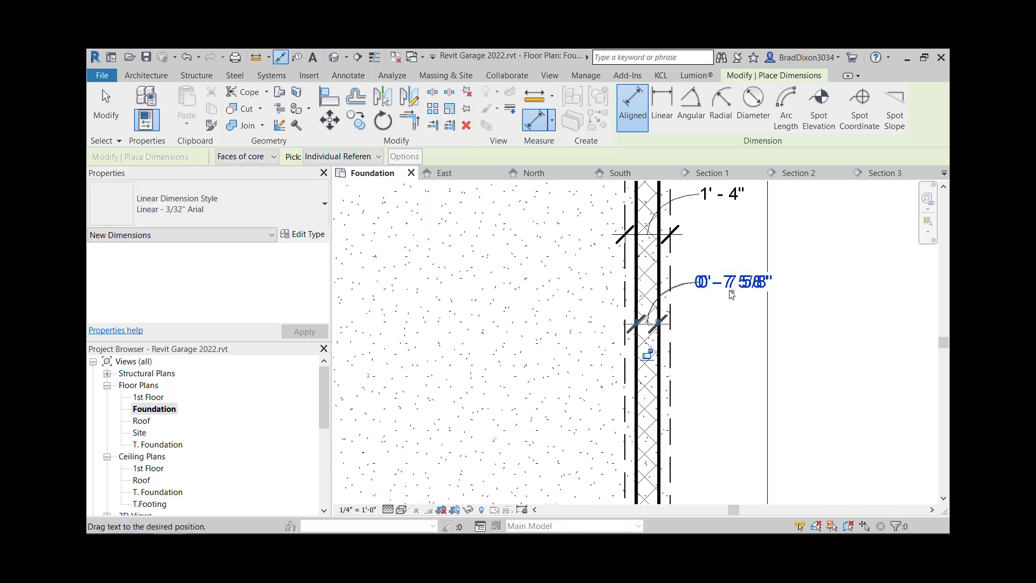
pyautogui.moveTo(730, 294); pyautogui.dragTo(693, 281)
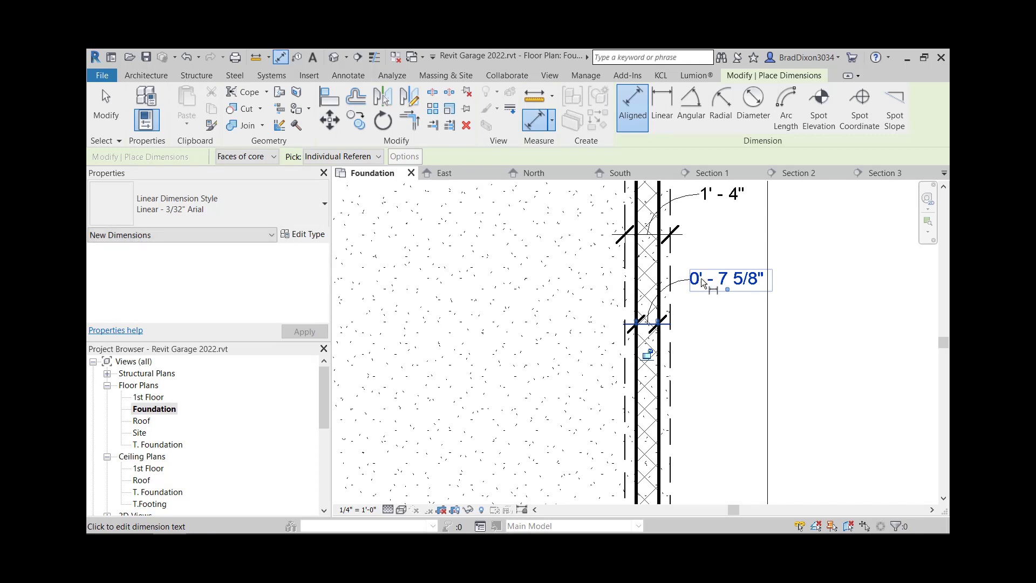
pyautogui.moveTo(740, 412)
pyautogui.mouseDown(button='middle')
pyautogui.moveTo(714, 286)
pyautogui.moveTo(702, 372)
pyautogui.moveTo(680, 317)
pyautogui.moveTo(688, 268)
pyautogui.mouseUp(button='middle')
pyautogui.press('Escape')
pyautogui.press('Escape')
pyautogui.moveTo(544, 293); pyautogui.dragTo(561, 355, button='middle')
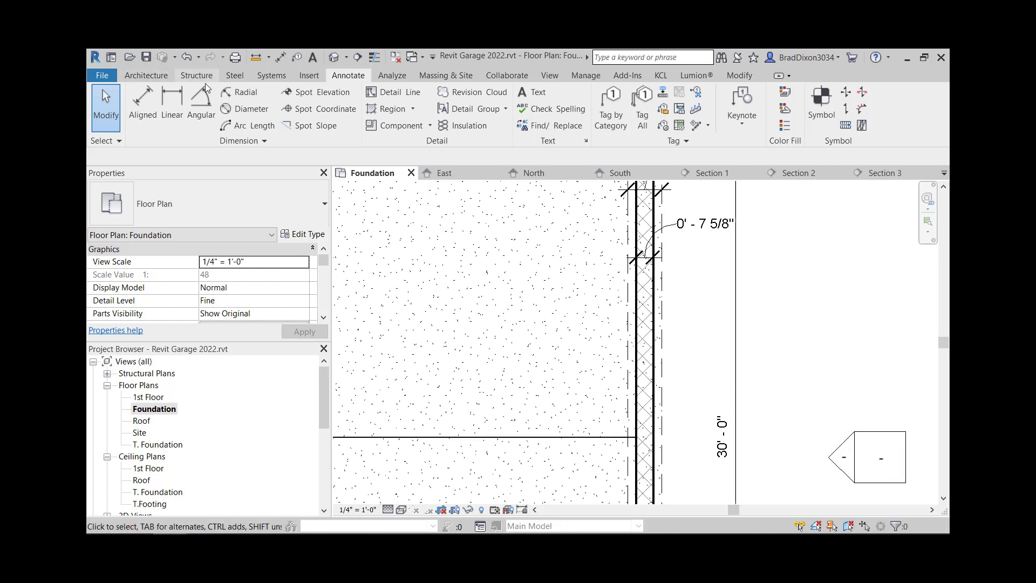
# Step: Look through the File menu and the Manage tab's Additional Settings list
pyautogui.click(149, 79)
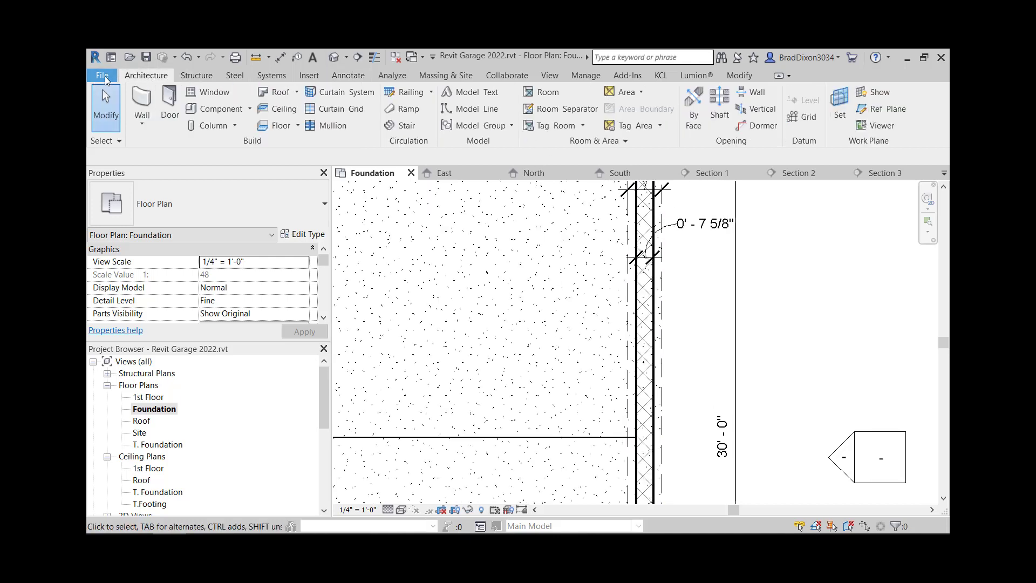
pyautogui.hotkey('alt', 'f')
pyautogui.click(139, 77)
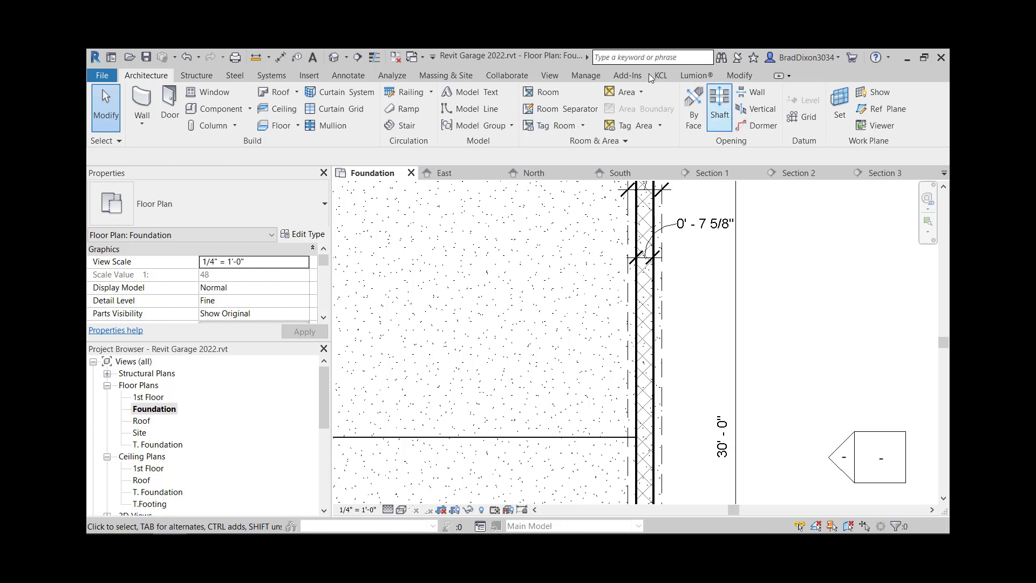
pyautogui.click(593, 77)
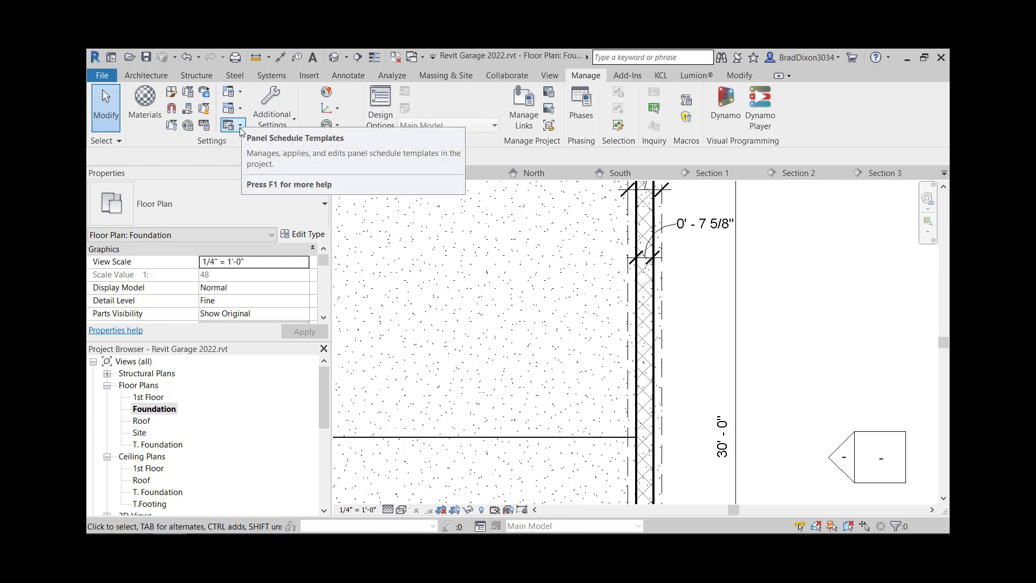
pyautogui.click(291, 126)
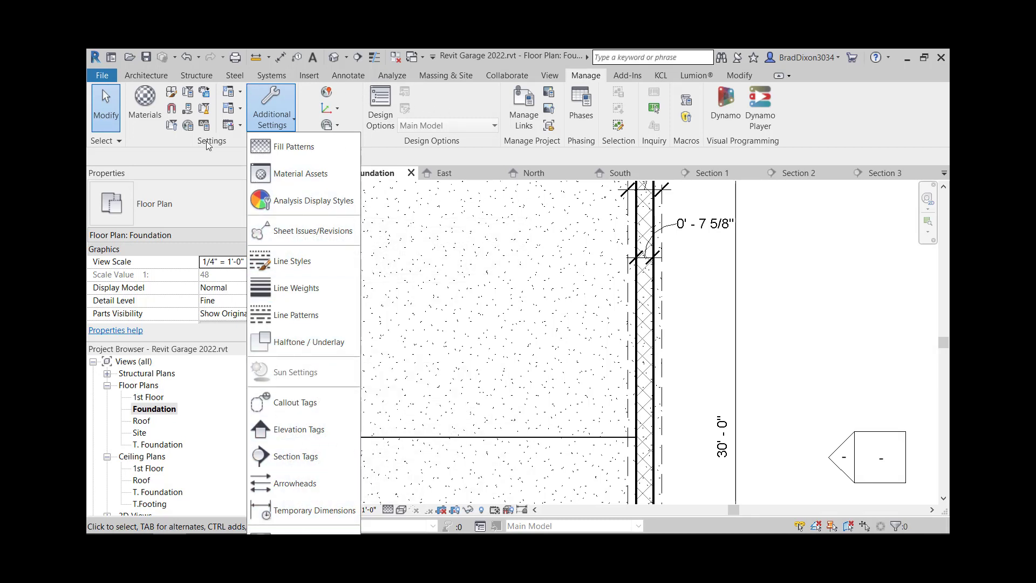
pyautogui.click(639, 163)
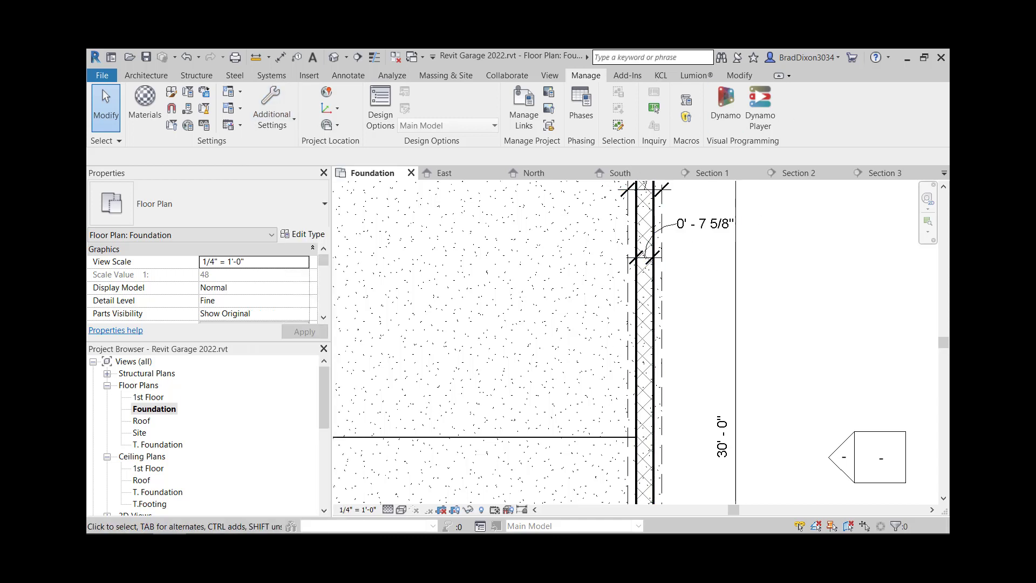
pyautogui.click(206, 128)
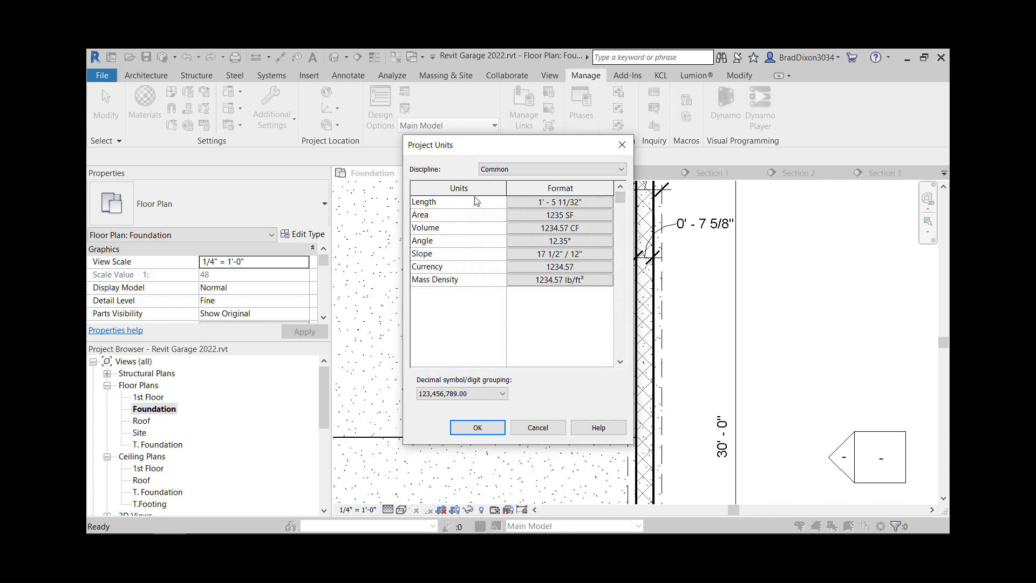
pyautogui.click(587, 202)
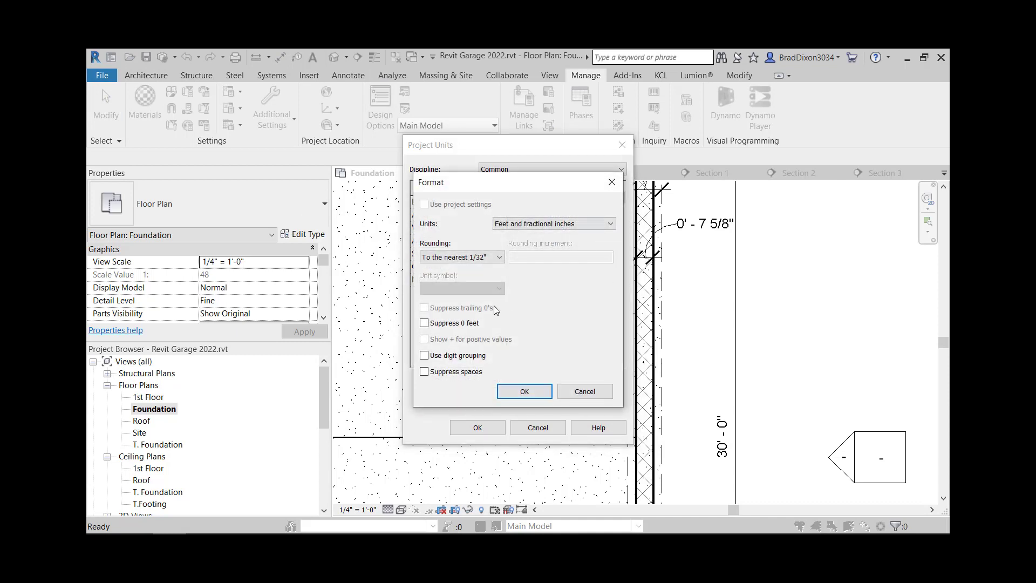
pyautogui.click(524, 391)
pyautogui.click(478, 428)
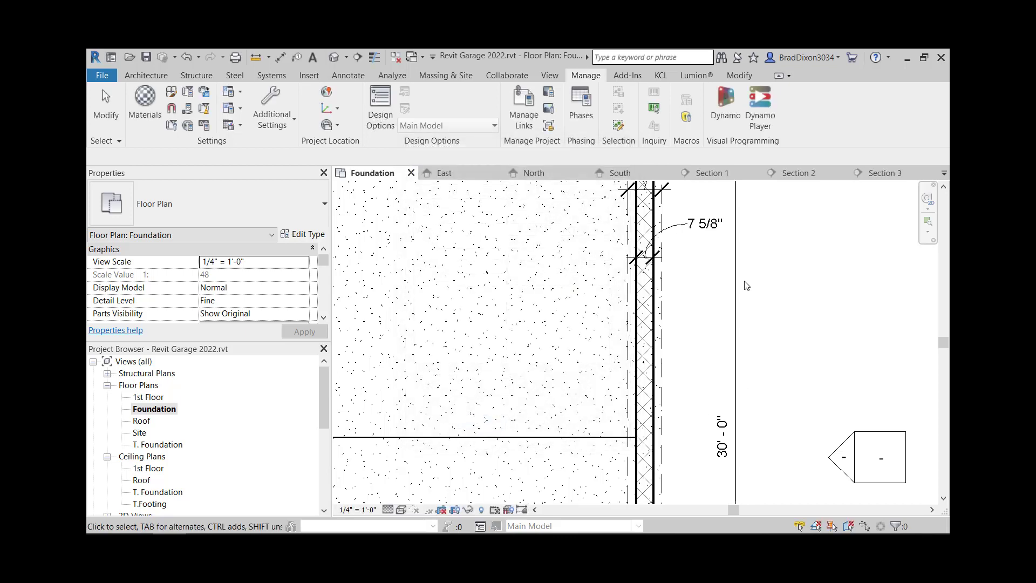
pyautogui.scroll(-3, 707, 308)
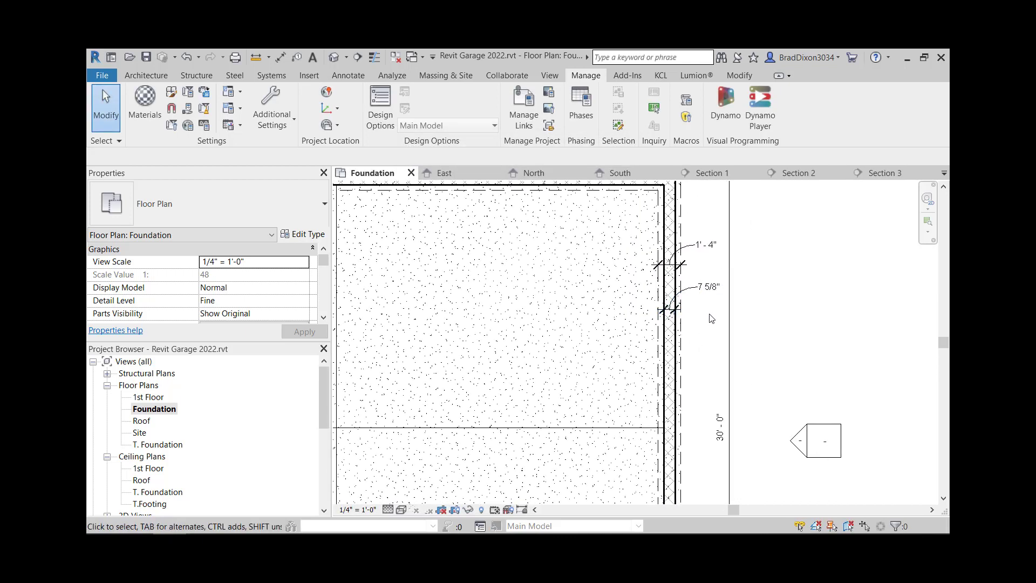
pyautogui.moveTo(707, 362); pyautogui.dragTo(712, 417, button='middle')
pyautogui.moveTo(616, 289); pyautogui.dragTo(627, 329, button='middle')
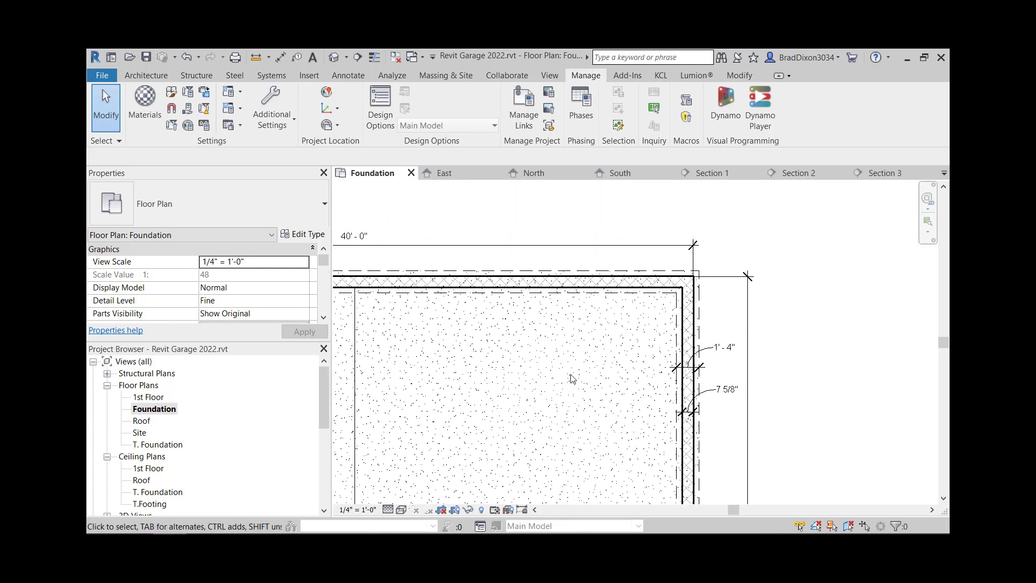
pyautogui.click(146, 75)
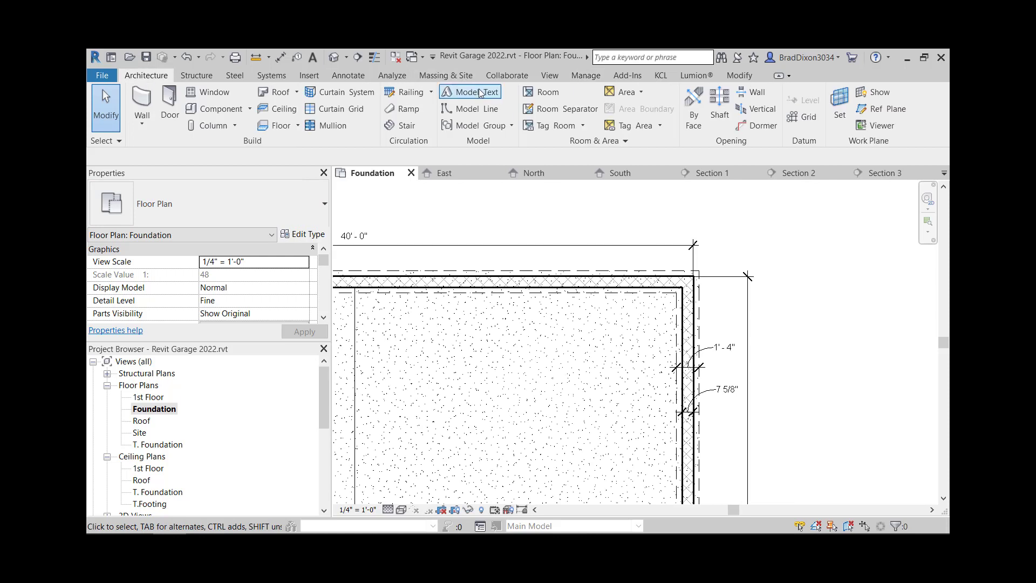
pyautogui.click(348, 75)
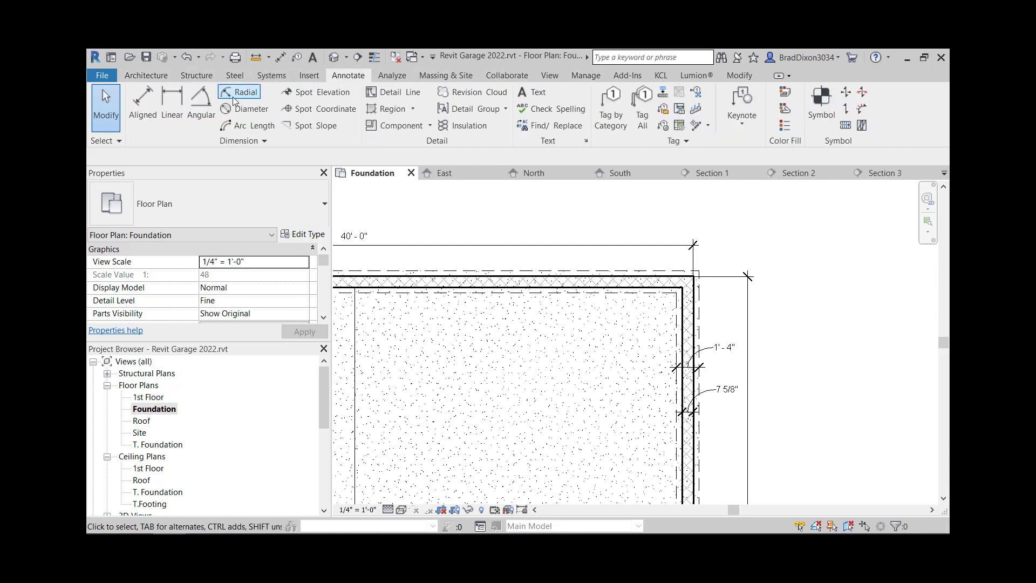
pyautogui.click(142, 105)
pyautogui.scroll(3, 755, 345)
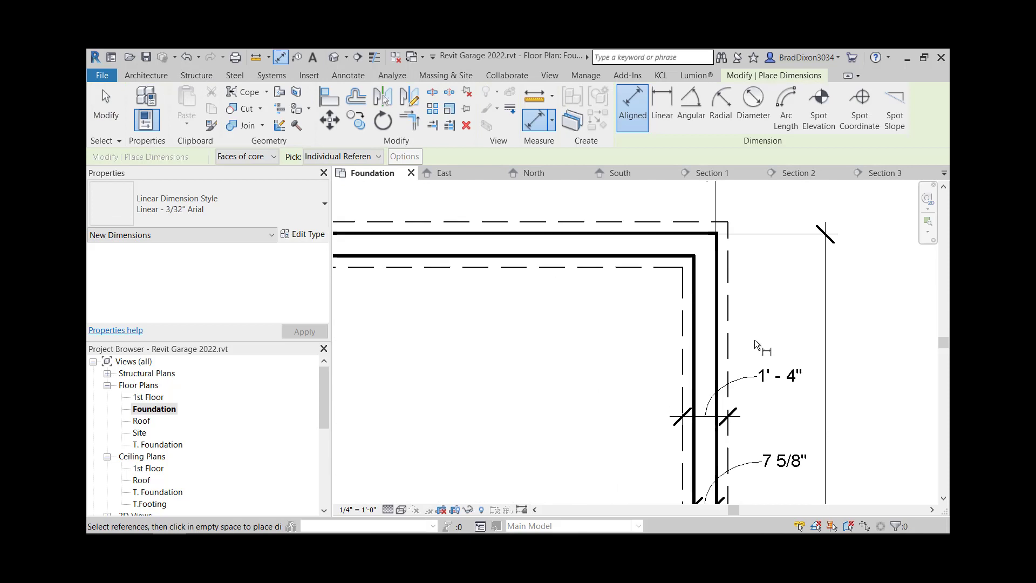
pyautogui.click(717, 308)
pyautogui.click(728, 306)
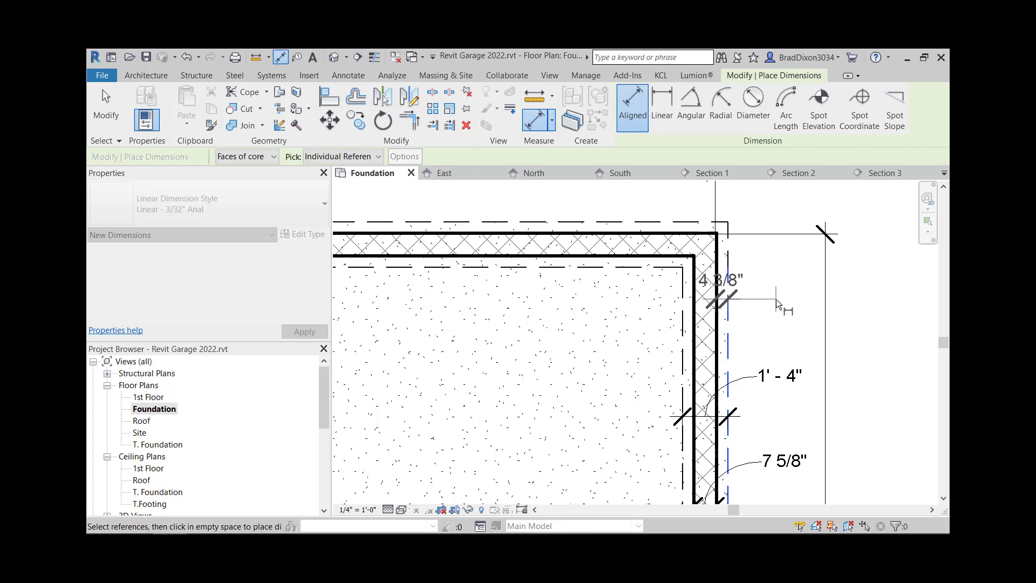
pyautogui.press('Escape')
pyautogui.press('Escape')
pyautogui.press('Escape')
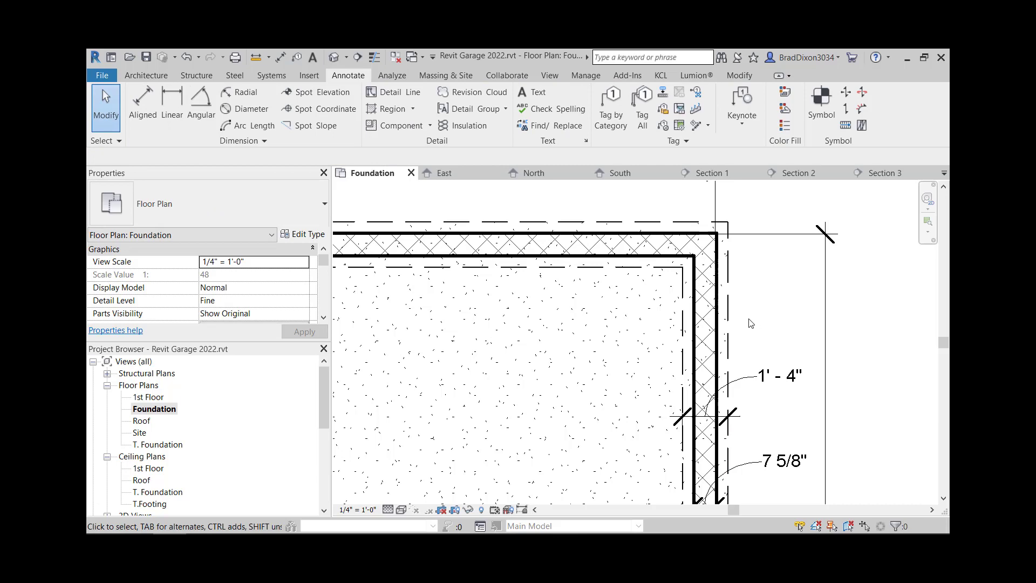
pyautogui.scroll(-5, 795, 294)
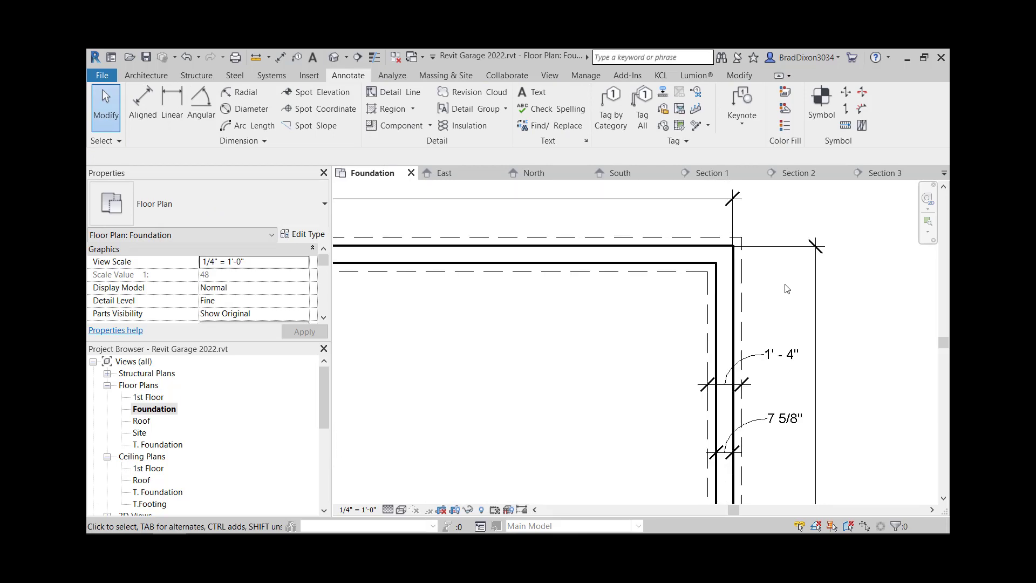
pyautogui.scroll(-4, 783, 353)
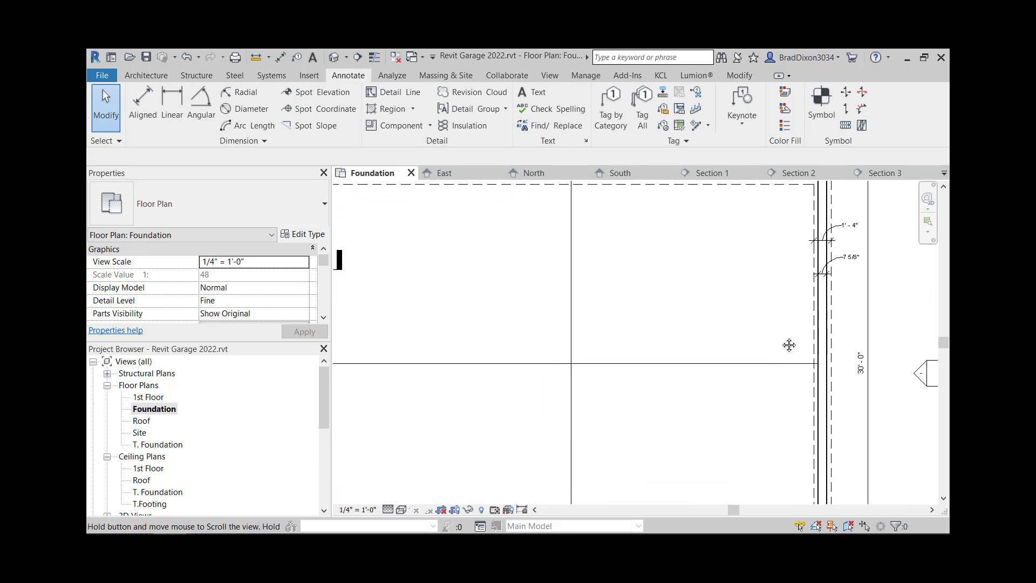
# Step: Dimension the two 19' - 4 3/8" bays from left wall through the vertical joint to right wall
pyautogui.click(136, 105)
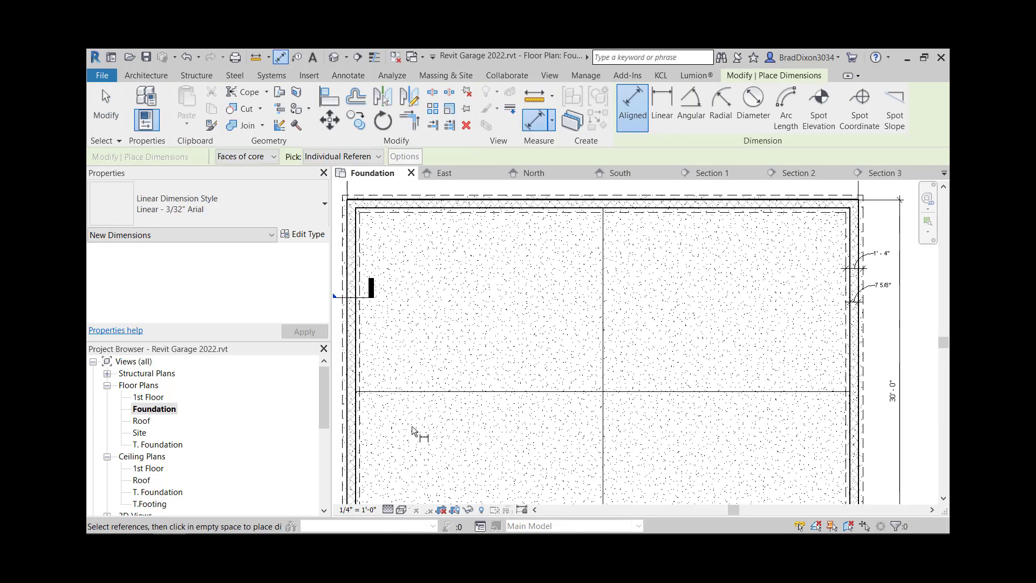
pyautogui.scroll(3, 357, 355)
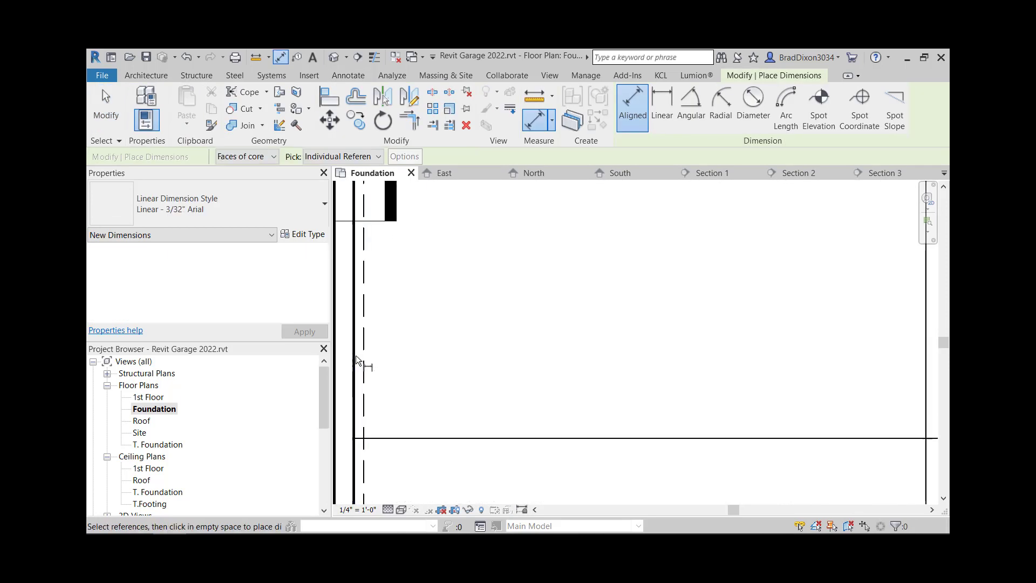
pyautogui.click(357, 357)
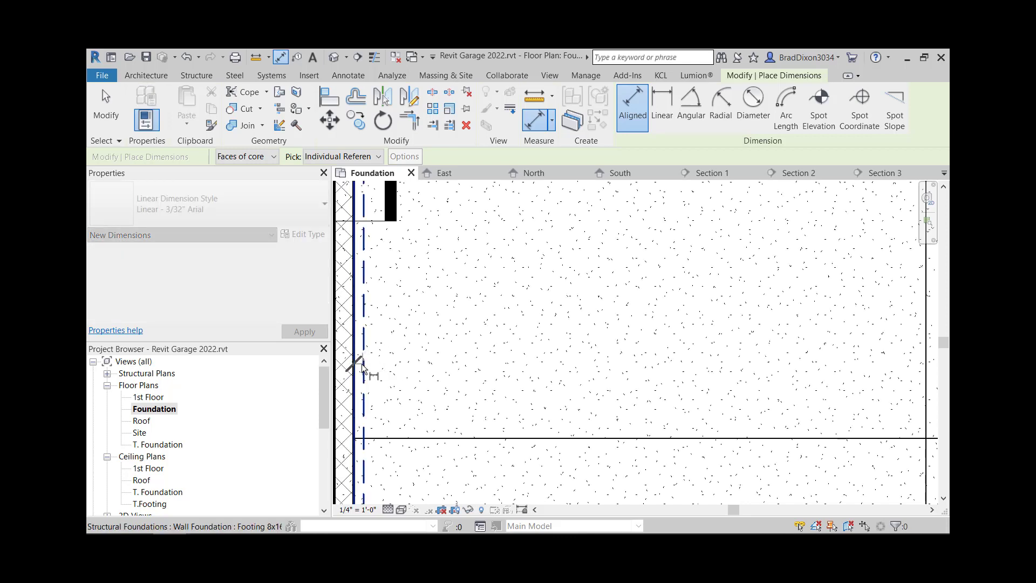
pyautogui.scroll(-2, 395, 375)
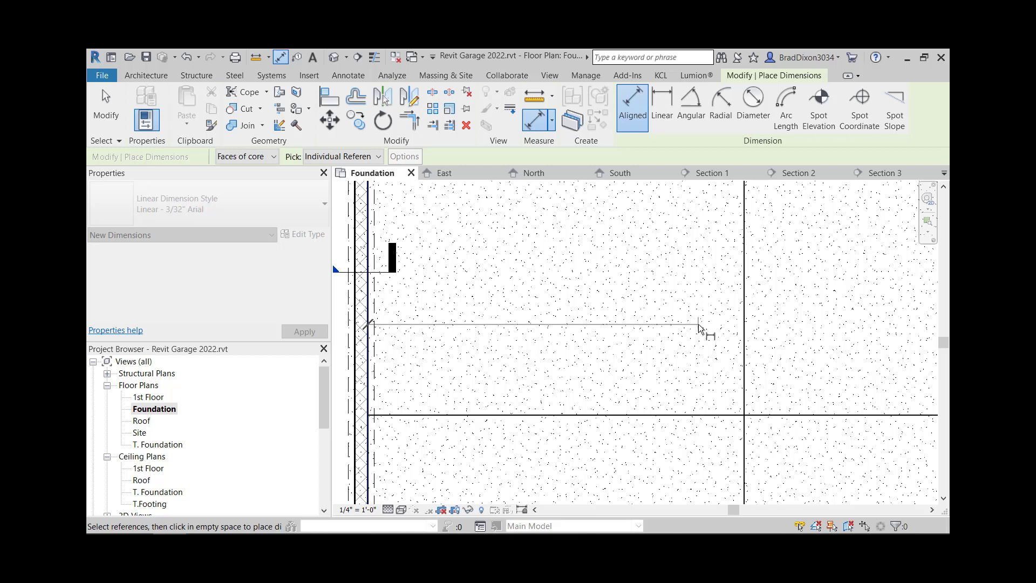
pyautogui.click(747, 330)
pyautogui.moveTo(880, 342); pyautogui.dragTo(663, 353, button='middle')
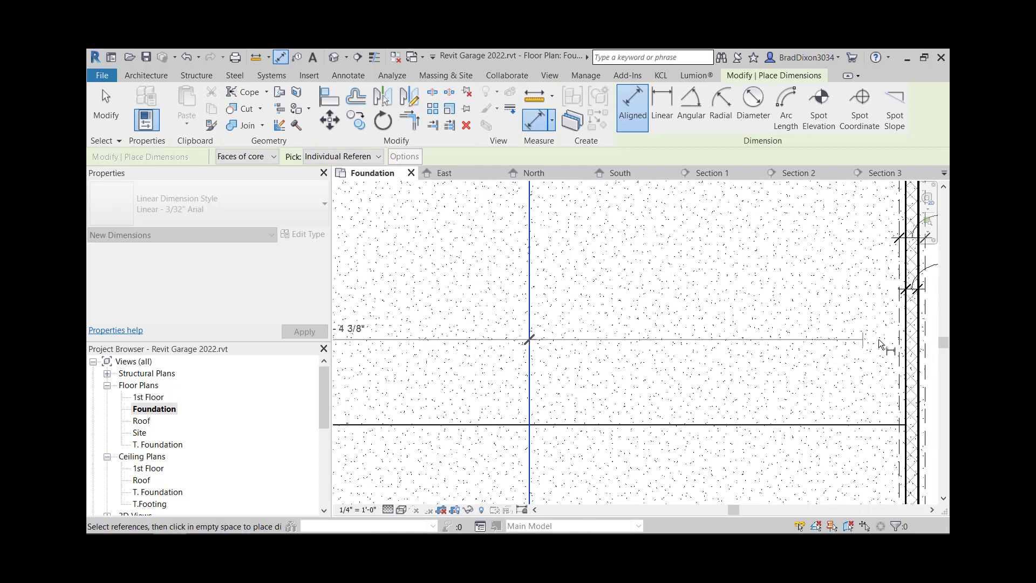
pyautogui.click(909, 348)
pyautogui.scroll(-2, 864, 343)
pyautogui.click(824, 327)
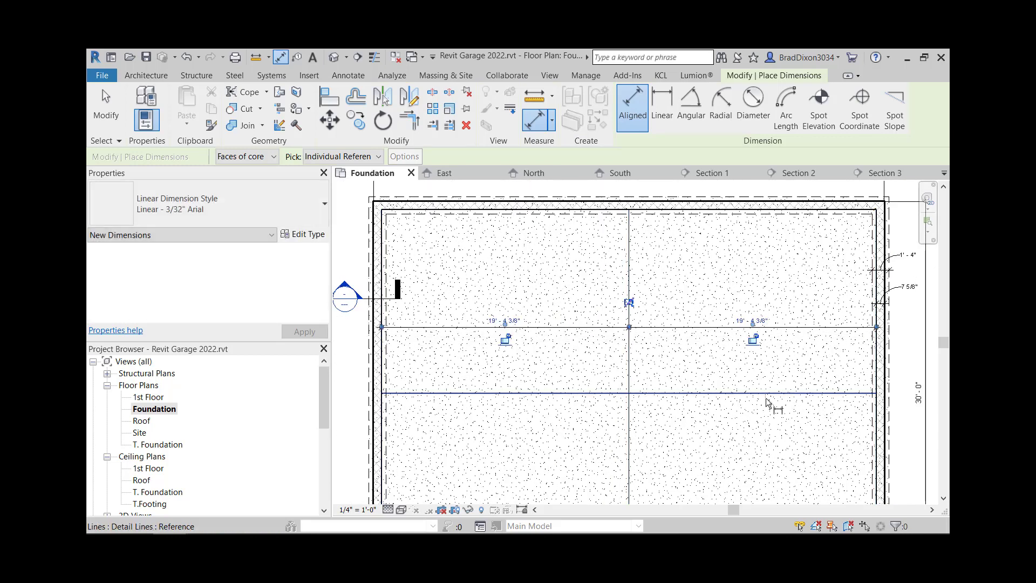
# Step: Dimension the two 14' - 4 3/8" bays from slab bottom through the horizontal joint to top
pyautogui.moveTo(697, 481); pyautogui.dragTo(713, 453, button='middle')
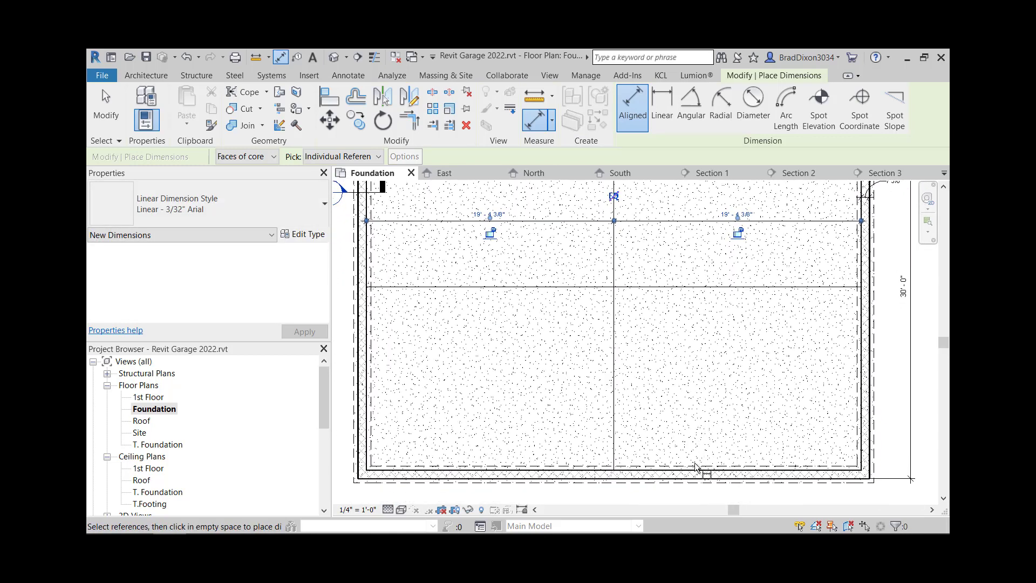
pyautogui.click(694, 474)
pyautogui.moveTo(685, 372); pyautogui.dragTo(703, 446, button='middle')
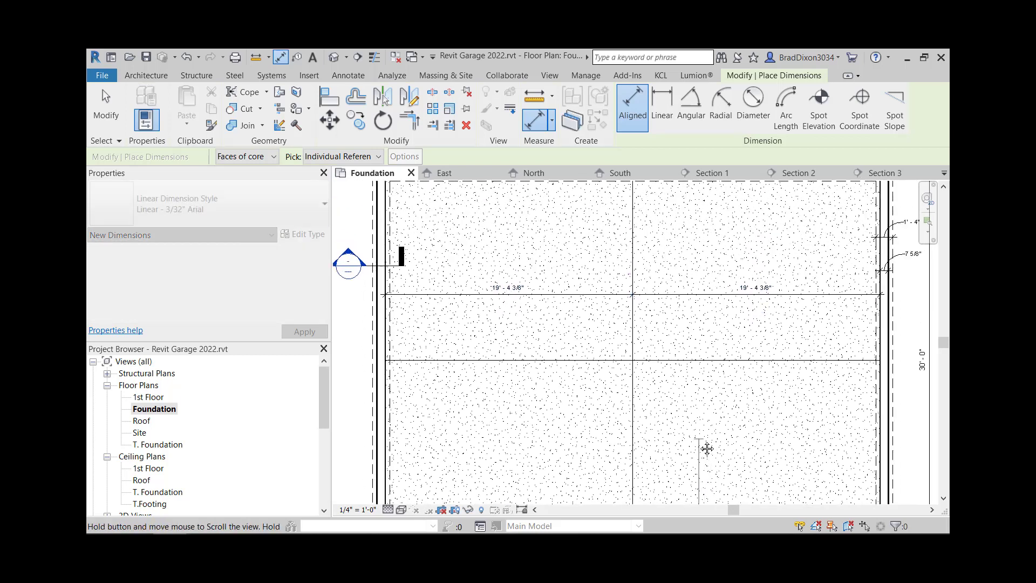
pyautogui.click(707, 362)
pyautogui.moveTo(694, 259); pyautogui.dragTo(687, 321, button='middle')
pyautogui.click(699, 245)
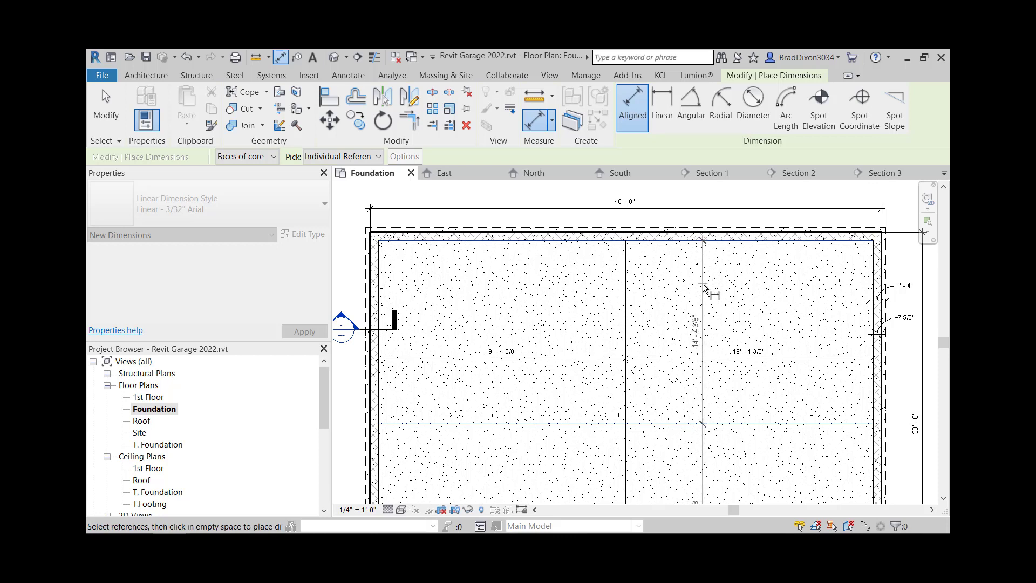
pyautogui.click(704, 324)
pyautogui.moveTo(731, 435); pyautogui.dragTo(719, 349, button='middle')
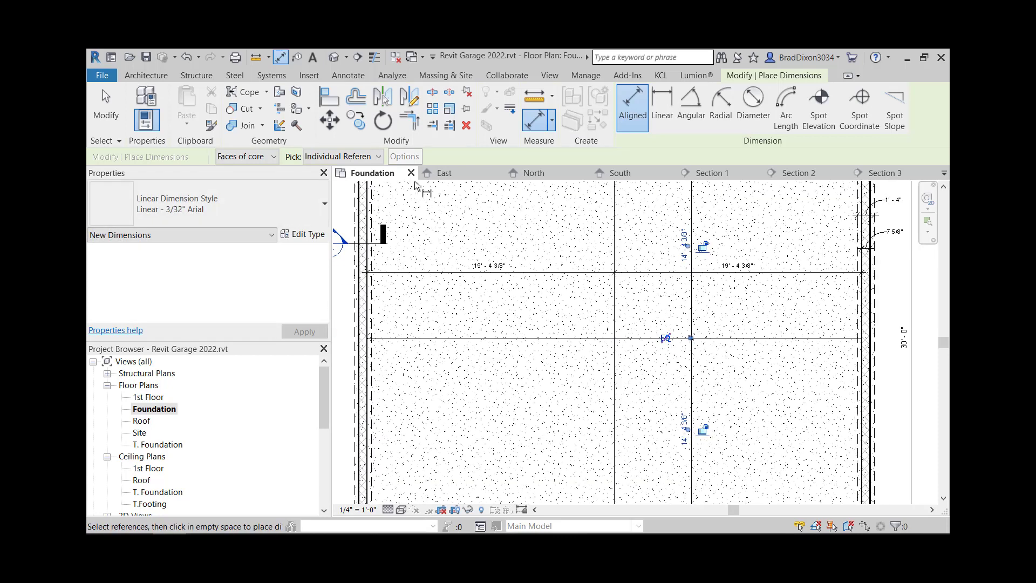
# Step: Finish dimensioning, zoom out to the slab, and expand sheet A103 under Sheets (all)
pyautogui.click(106, 113)
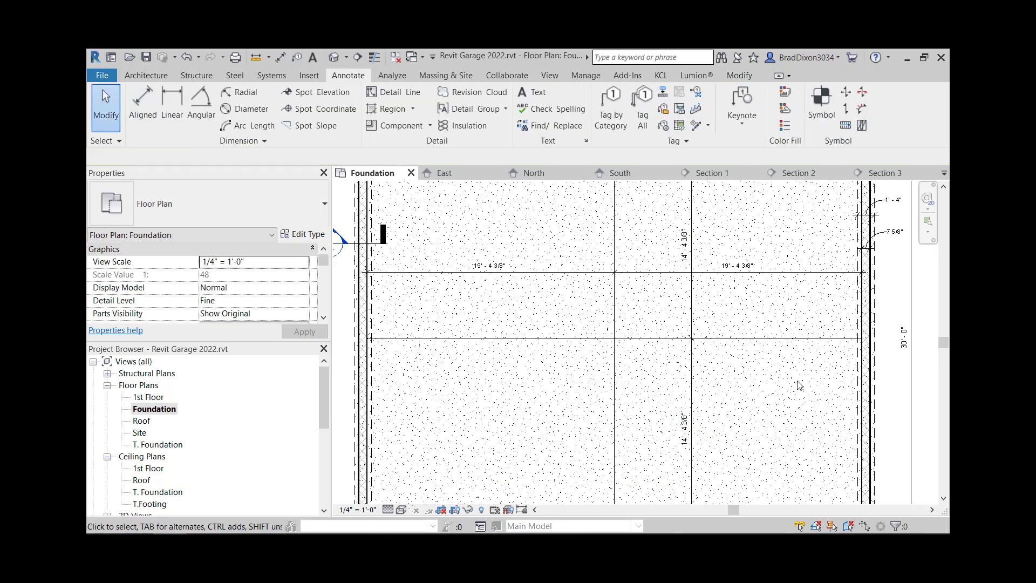
pyautogui.scroll(-3, 777, 389)
pyautogui.scroll(2, 704, 318)
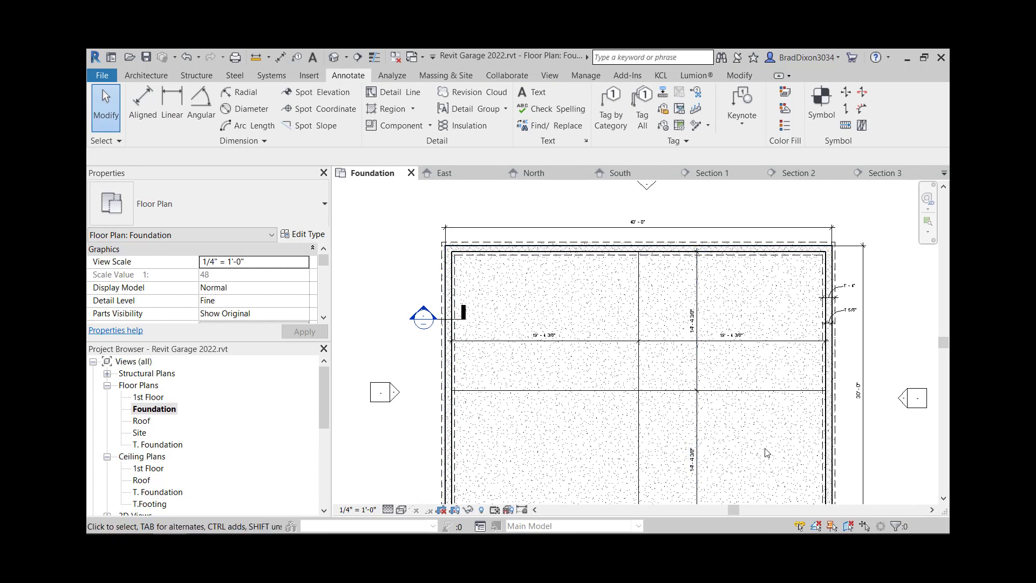
pyautogui.scroll(-2, 766, 450)
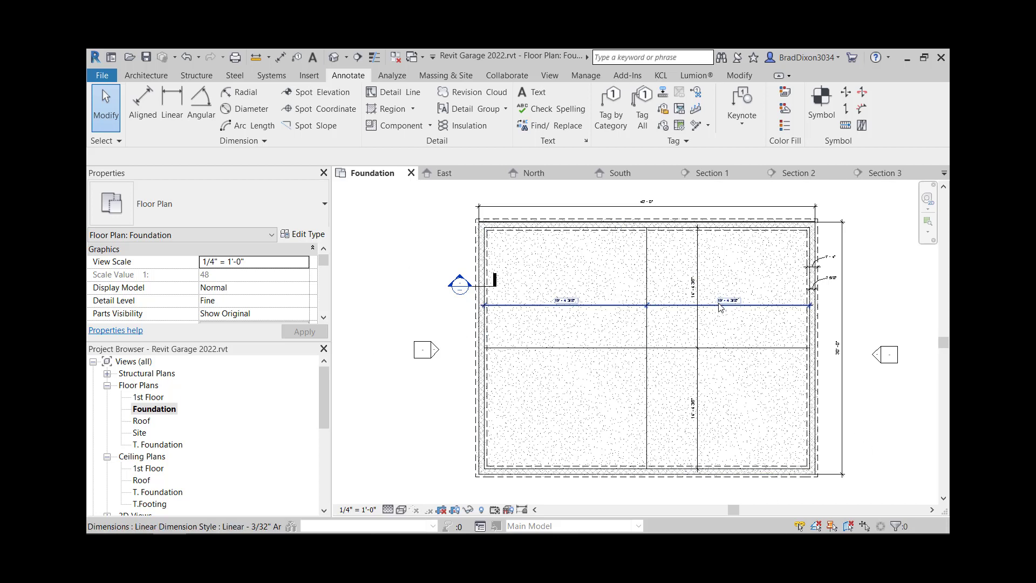
pyautogui.scroll(-5, 210, 466)
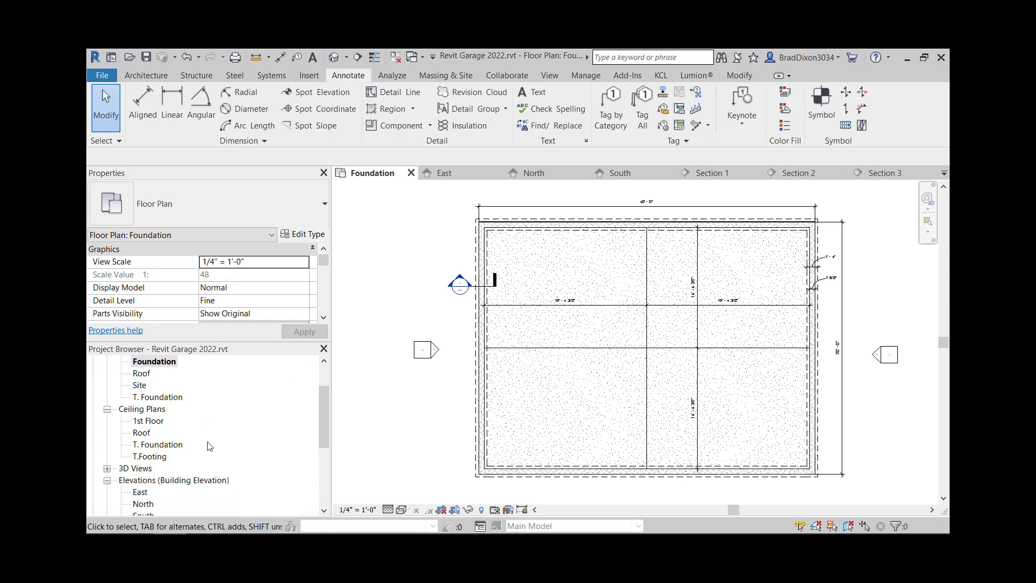
pyautogui.scroll(-1, 163, 491)
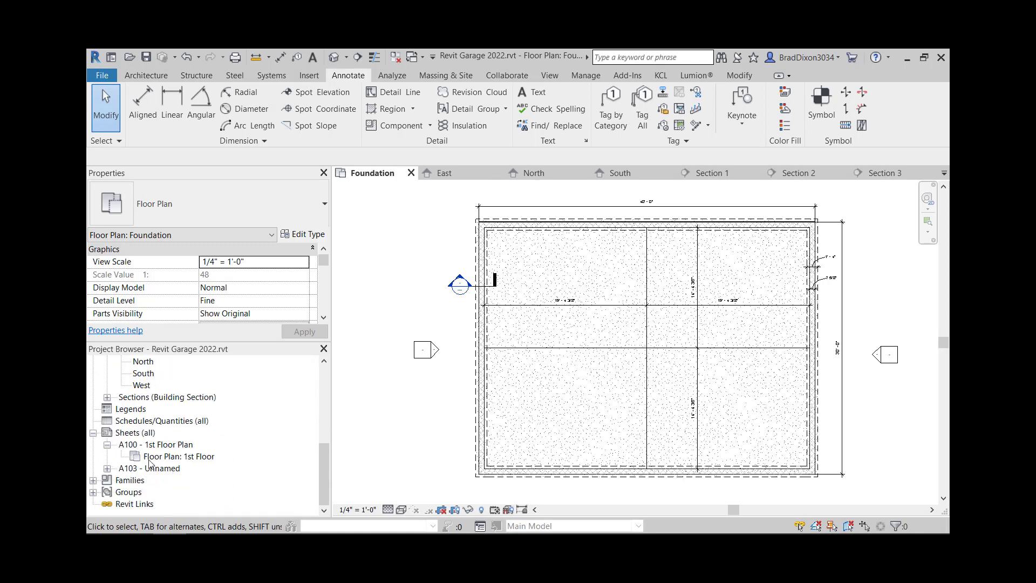
pyautogui.click(107, 469)
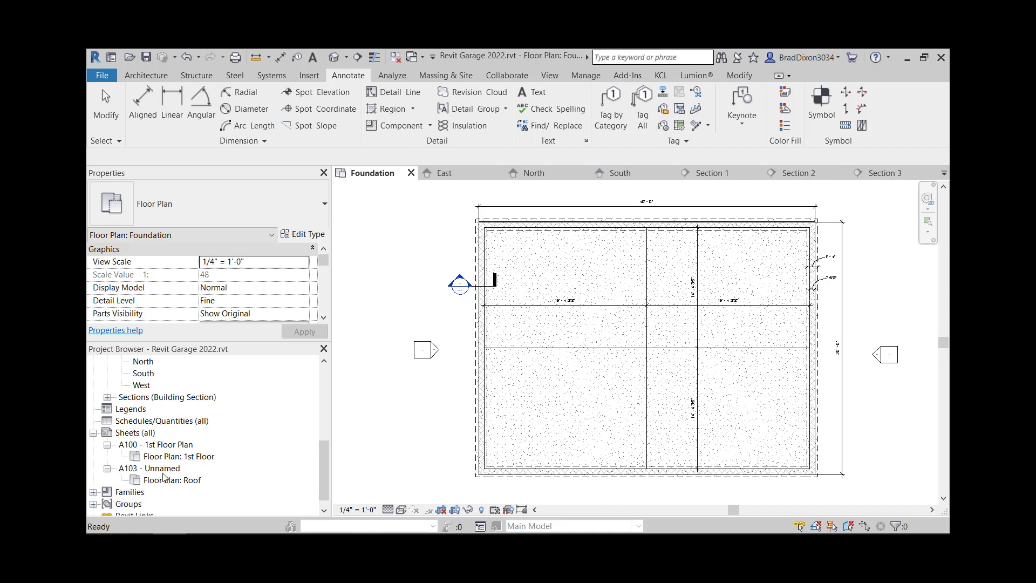
# Step: Create a new sheet A101 with the B 11 x 17 Horizontal title block
pyautogui.rightClick(139, 438)
pyautogui.click(179, 446)
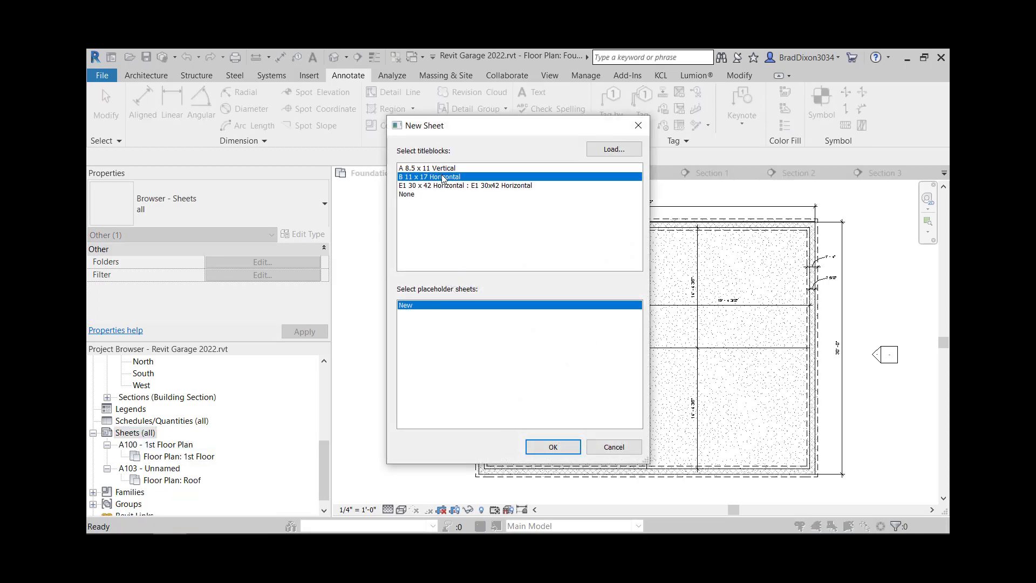
pyautogui.click(553, 447)
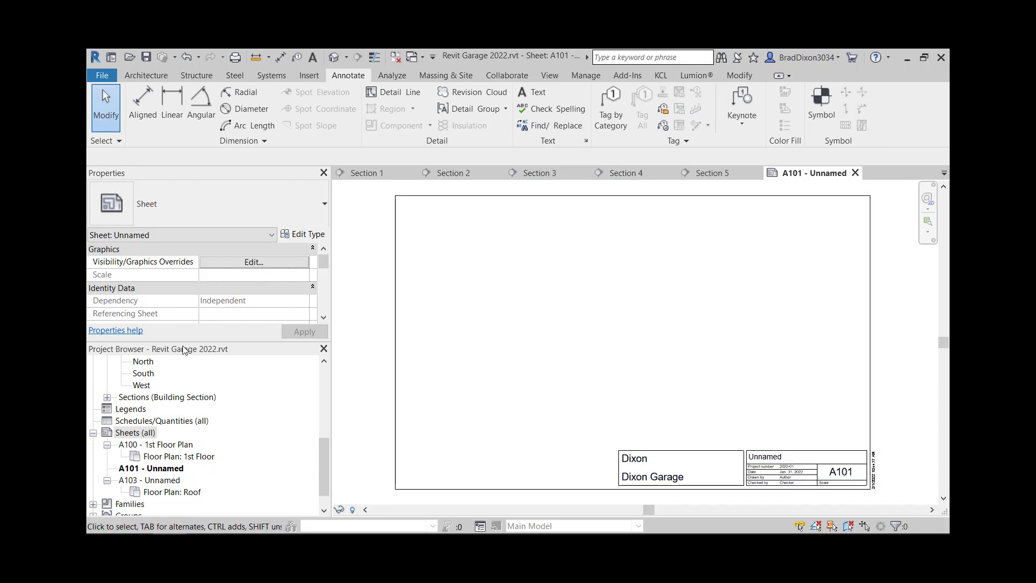
# Step: Place the Foundation floor plan on sheet A101 as a viewport and select it
pyautogui.scroll(5, 237, 423)
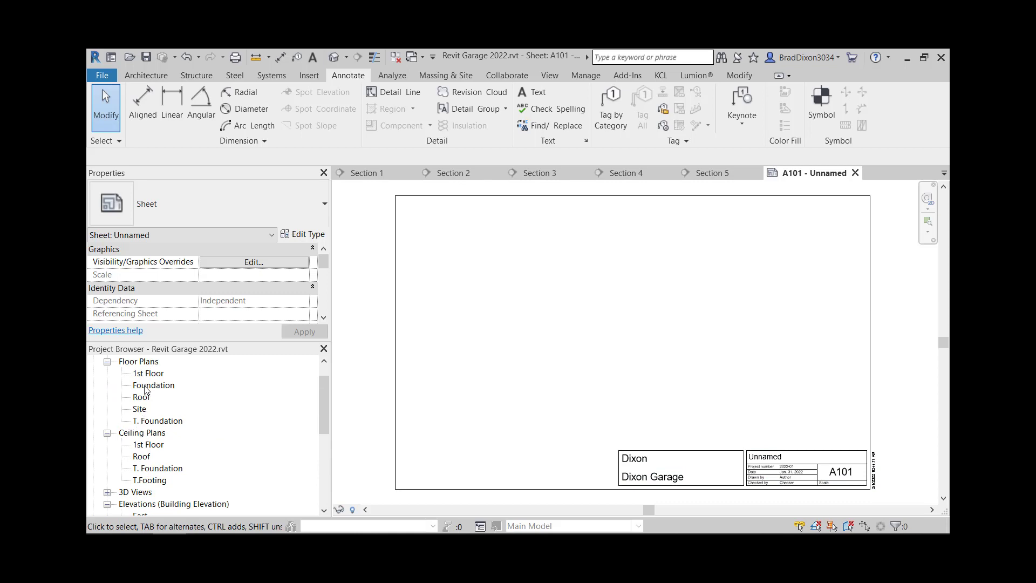
pyautogui.moveTo(145, 389); pyautogui.dragTo(615, 308)
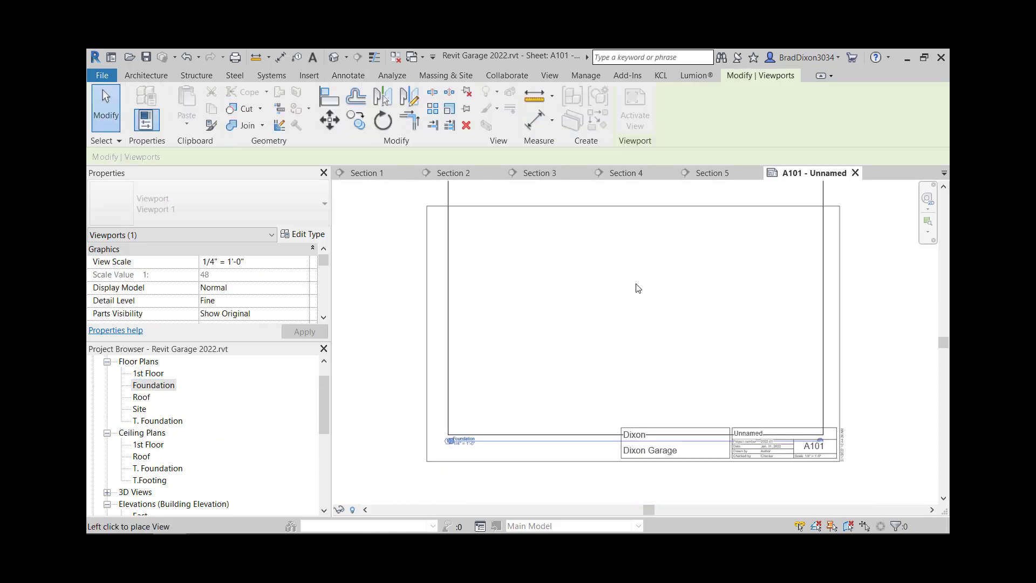
pyautogui.click(631, 328)
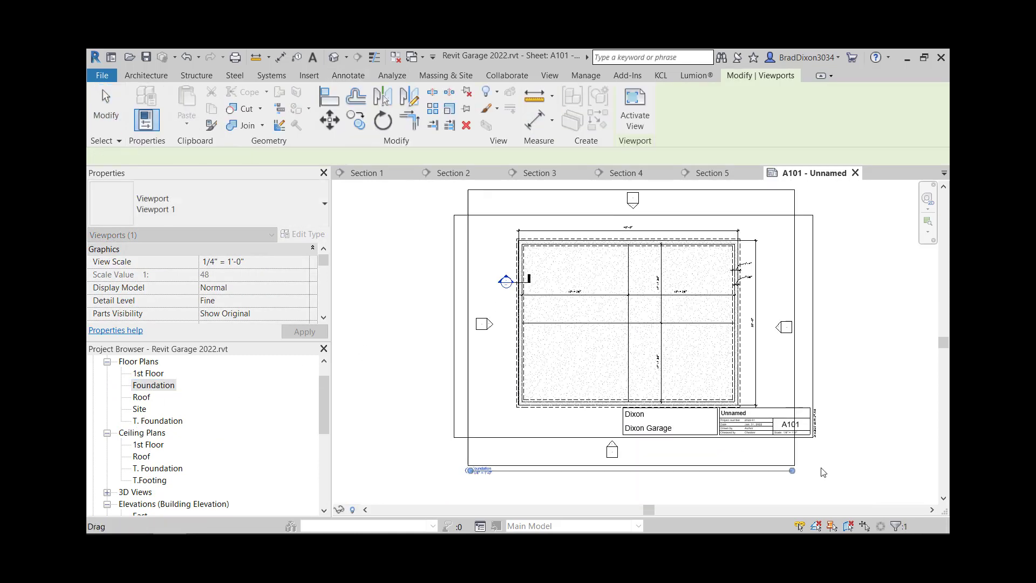
pyautogui.click(922, 455)
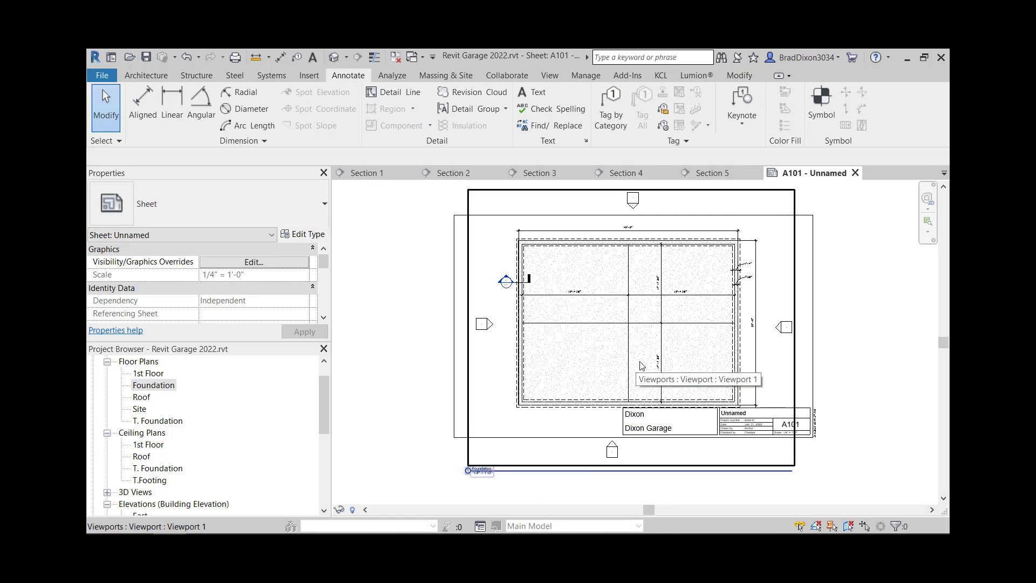
pyautogui.click(638, 286)
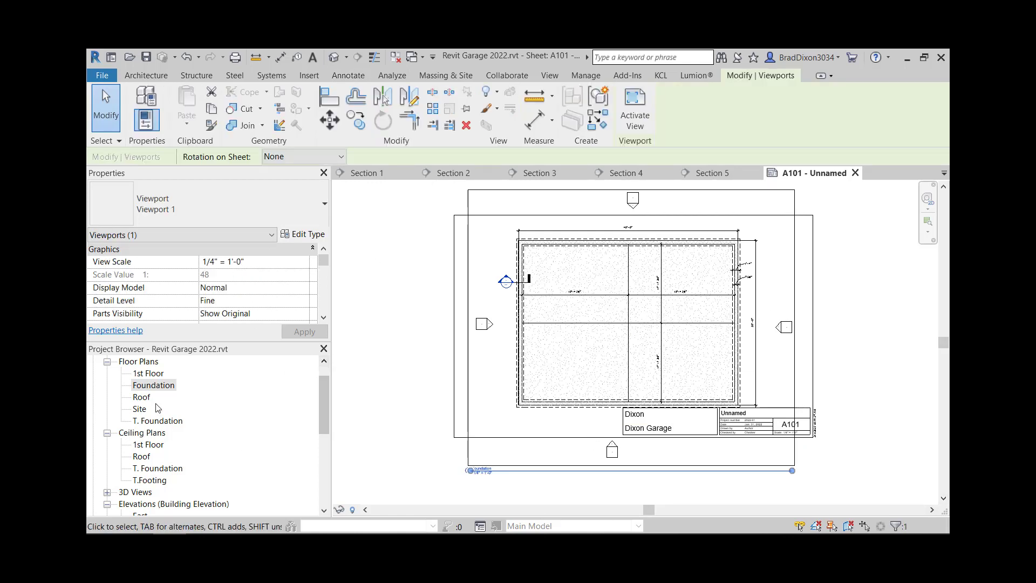
# Step: Open the Foundation floor plan and make its crop region visible
pyautogui.doubleClick(154, 385)
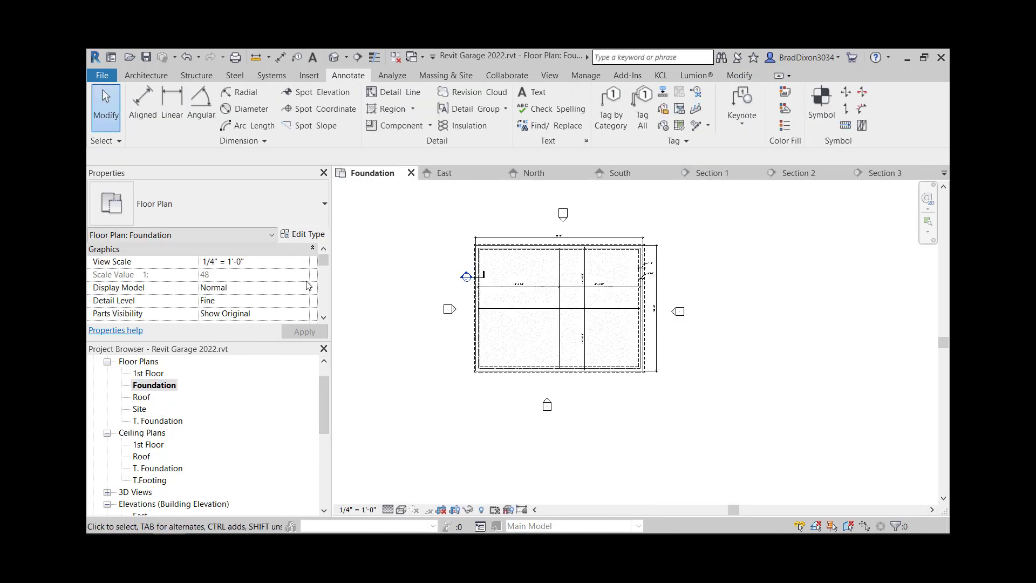
pyautogui.scroll(-3, 263, 303)
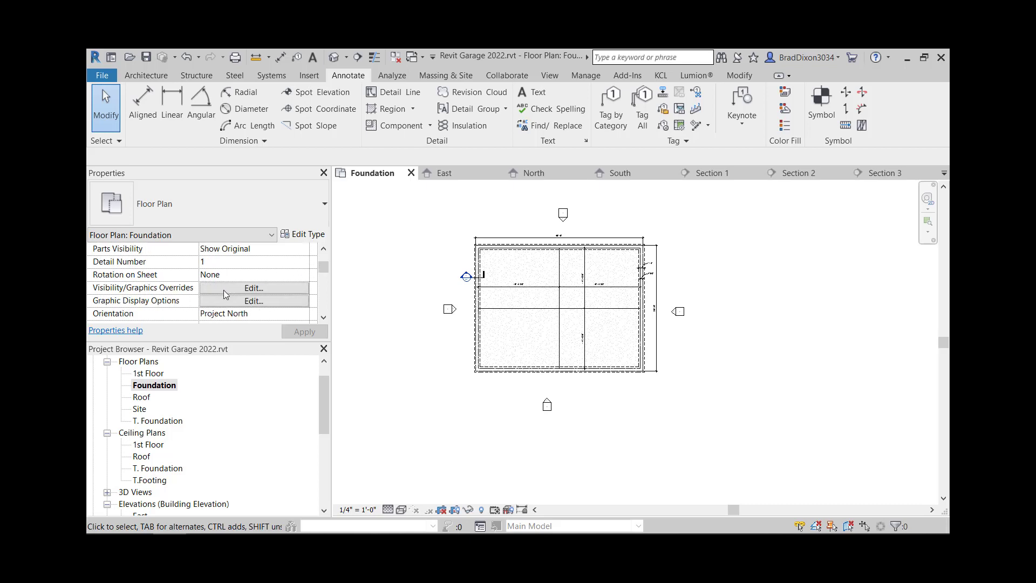
pyautogui.scroll(-3, 254, 302)
pyautogui.scroll(-3, 246, 296)
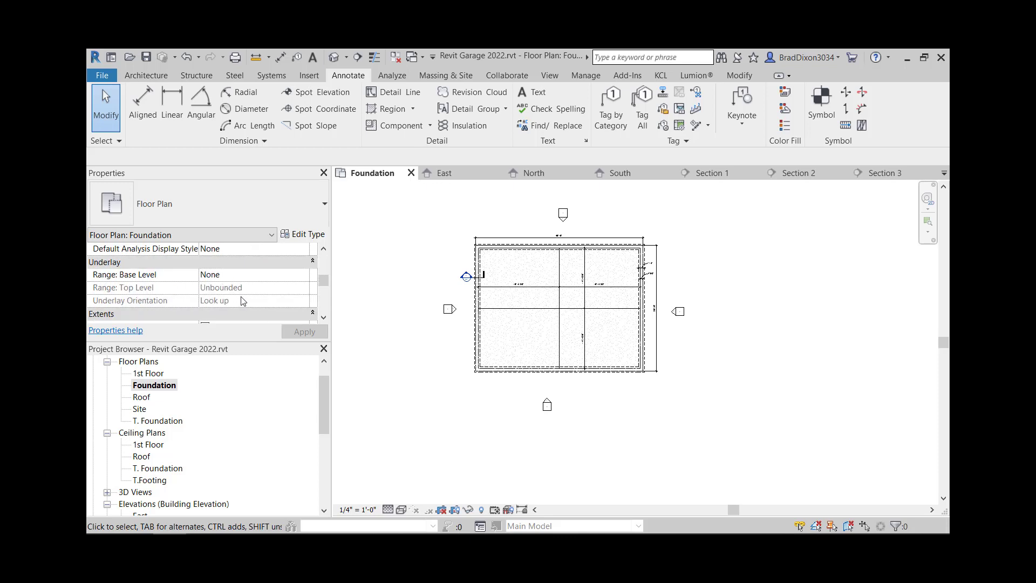
pyautogui.scroll(10, 250, 289)
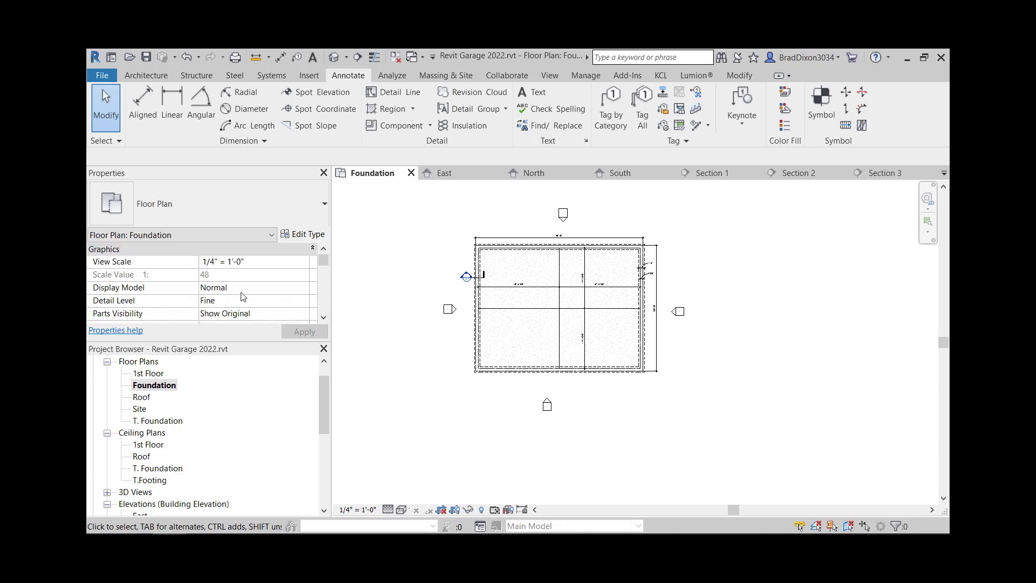
pyautogui.scroll(-8, 243, 296)
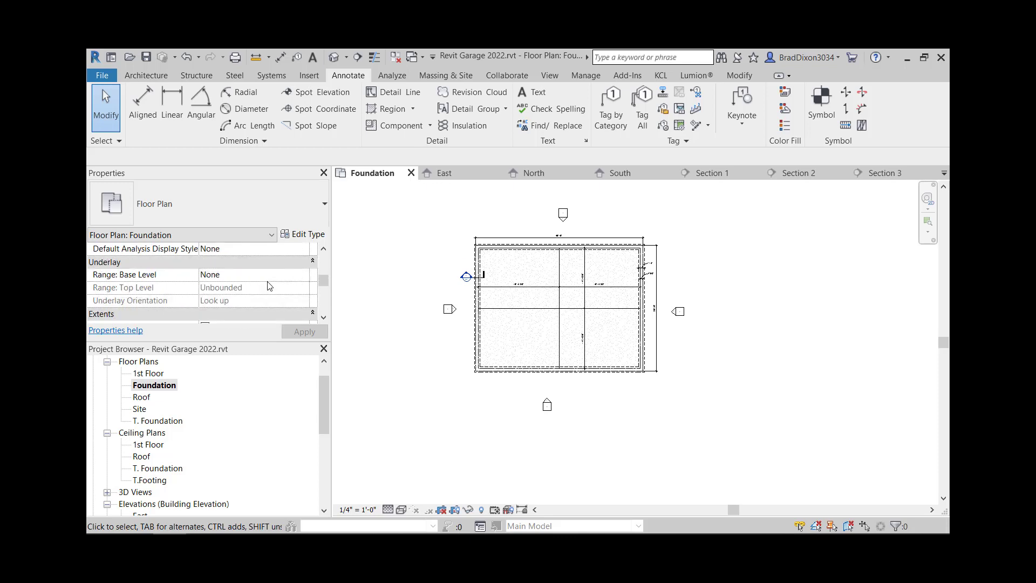
pyautogui.scroll(-1, 270, 286)
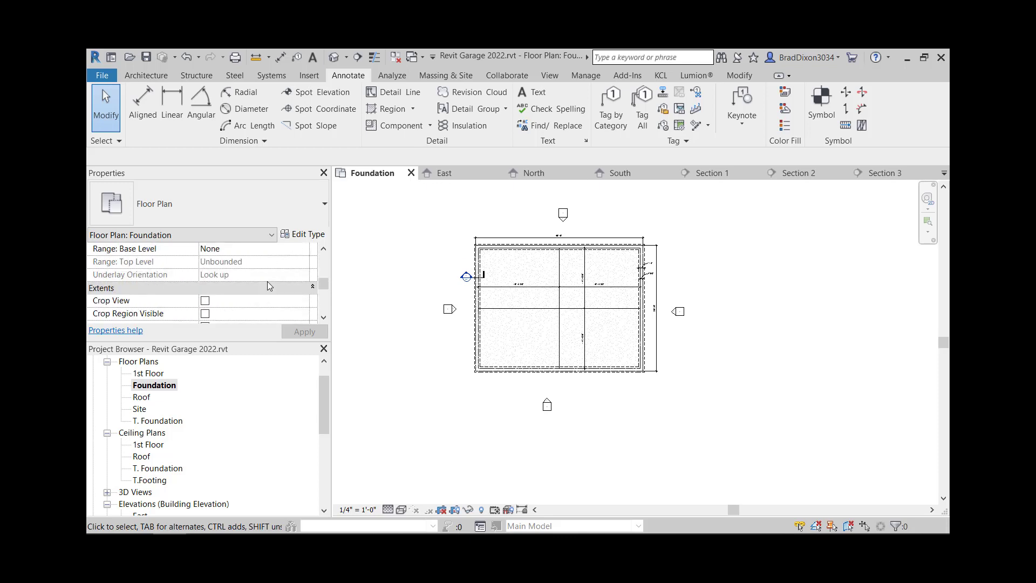
pyautogui.click(205, 313)
pyautogui.click(206, 314)
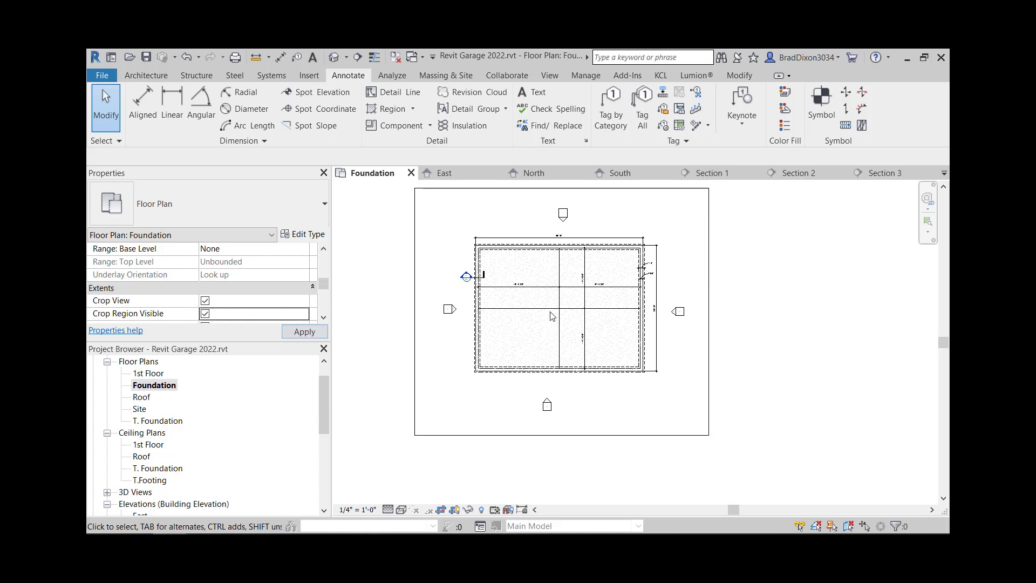
# Step: Drag all four crop region edges in tightly around the slab and its dimensions
pyautogui.click(709, 308)
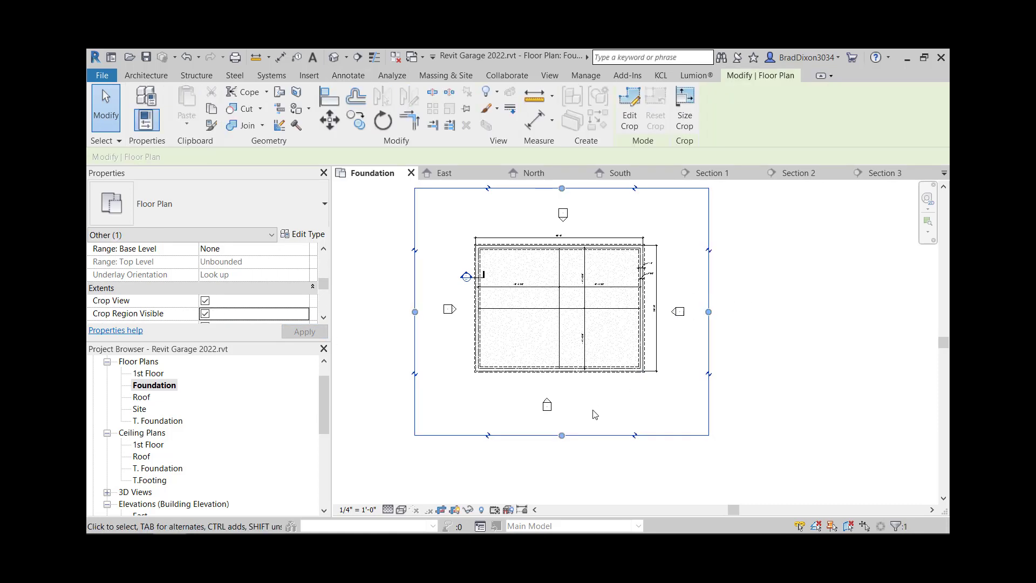
pyautogui.moveTo(572, 435); pyautogui.dragTo(574, 381)
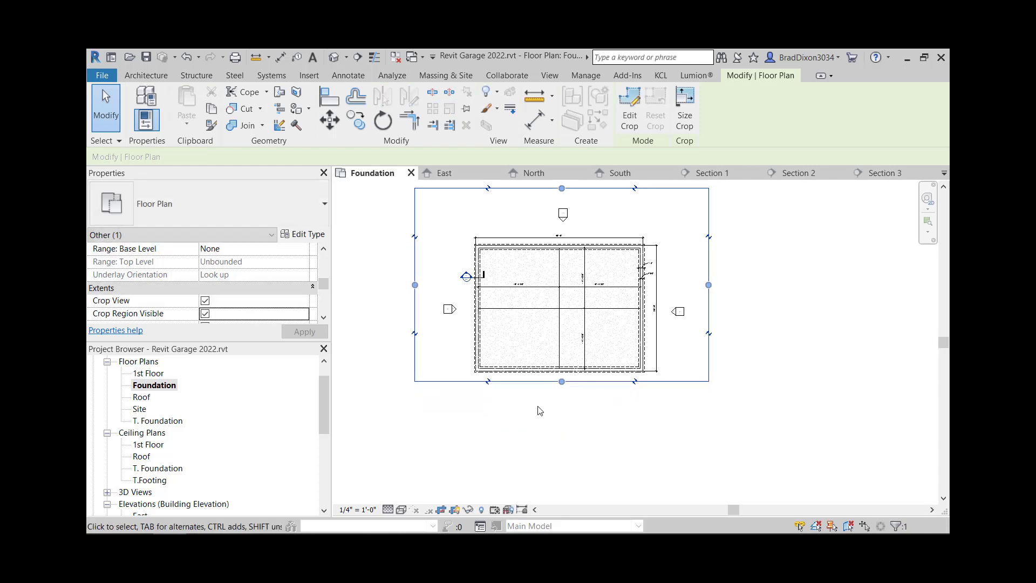
pyautogui.moveTo(709, 285); pyautogui.dragTo(668, 285)
pyautogui.moveTo(541, 188); pyautogui.dragTo(541, 230)
pyautogui.moveTo(415, 306); pyautogui.dragTo(459, 308)
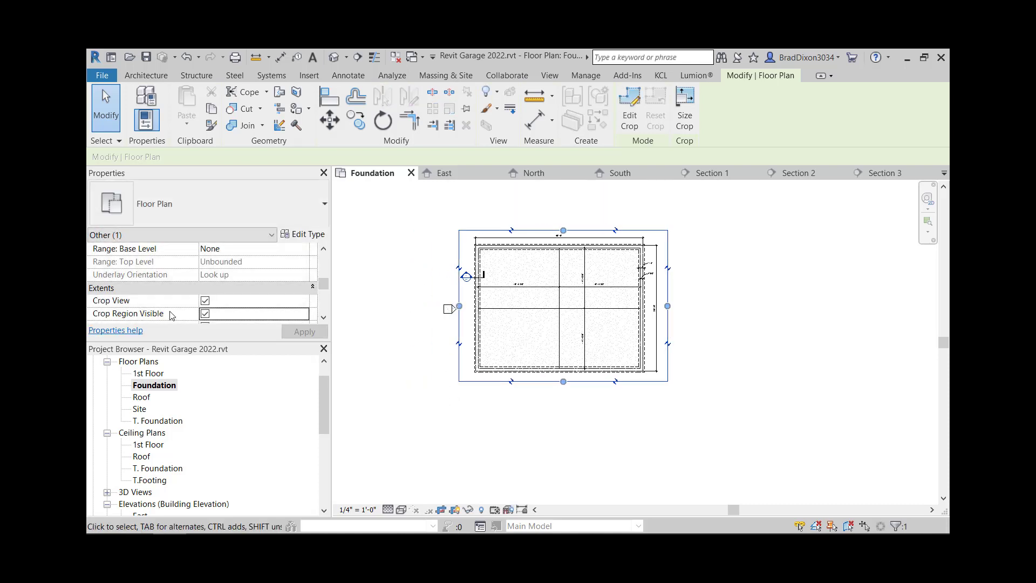
pyautogui.click(205, 314)
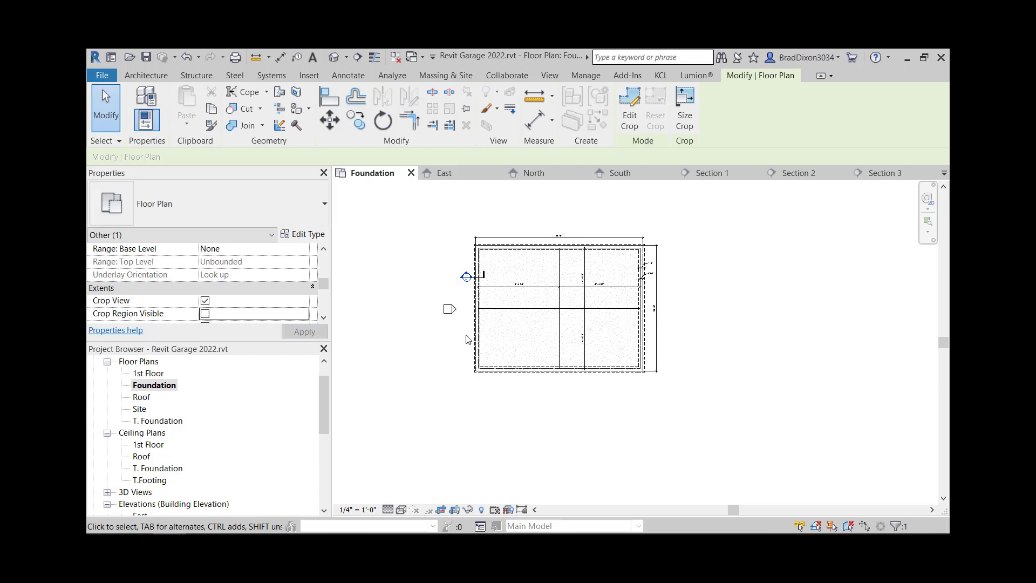
pyautogui.click(205, 314)
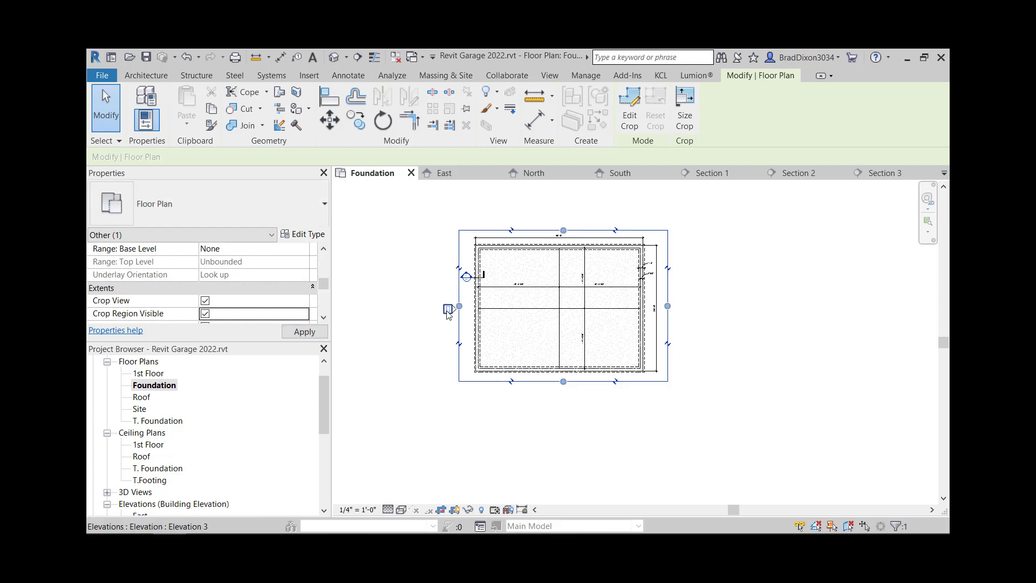
pyautogui.moveTo(461, 306); pyautogui.dragTo(462, 306)
pyautogui.scroll(-3, 207, 314)
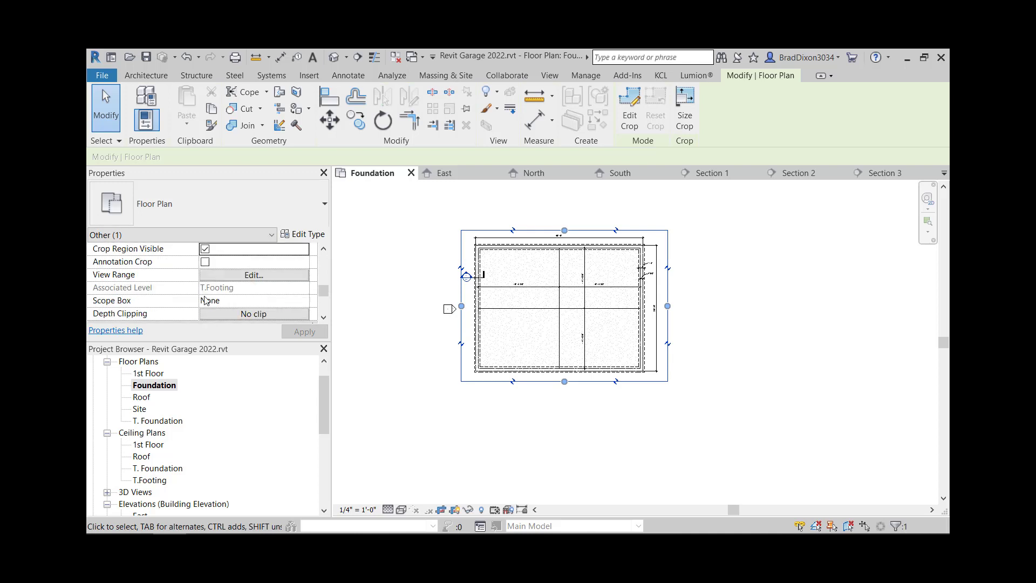
# Step: Enable annotation crop, tighten its left edge, and hide the crop boundary
pyautogui.click(205, 262)
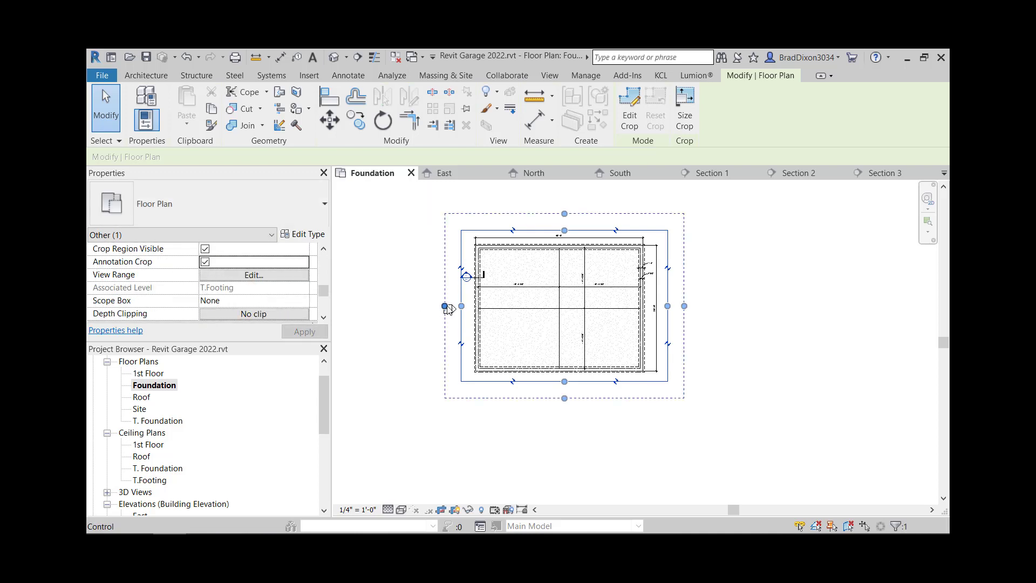
pyautogui.moveTo(445, 306); pyautogui.dragTo(456, 307)
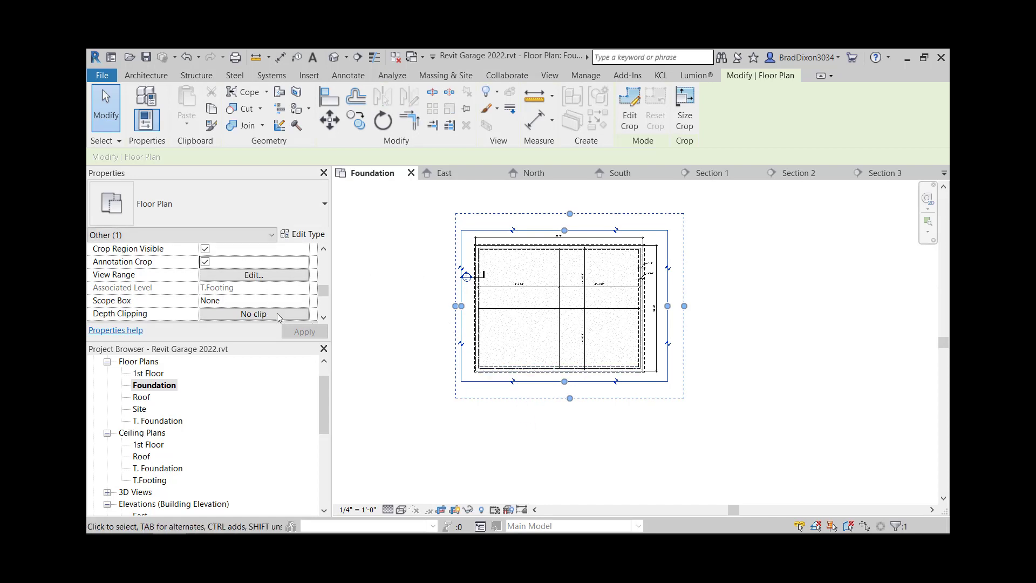
pyautogui.click(205, 249)
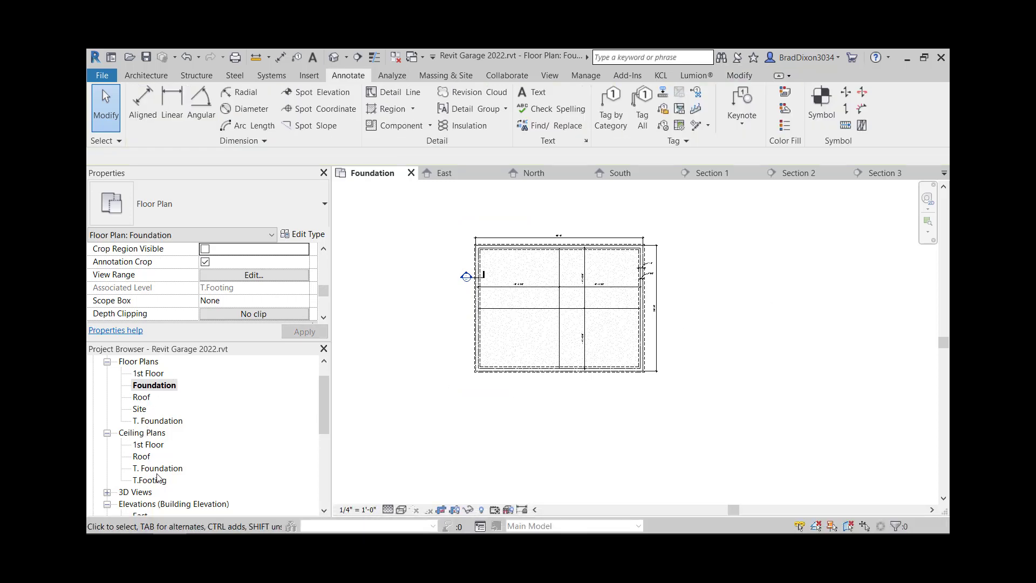
# Step: Open sheet A101 and change its title block name to Foundation
pyautogui.scroll(-5, 160, 476)
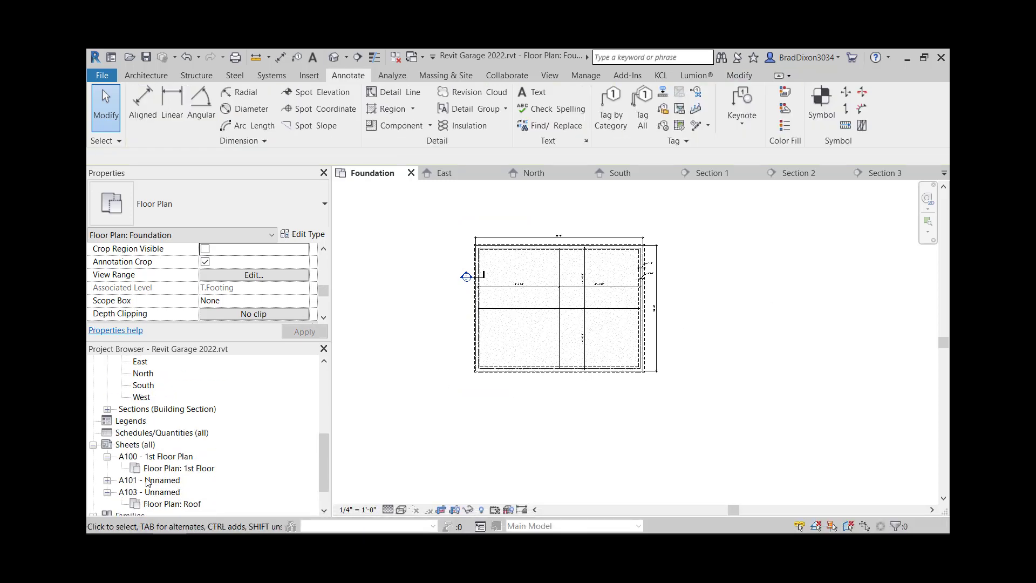
pyautogui.doubleClick(148, 481)
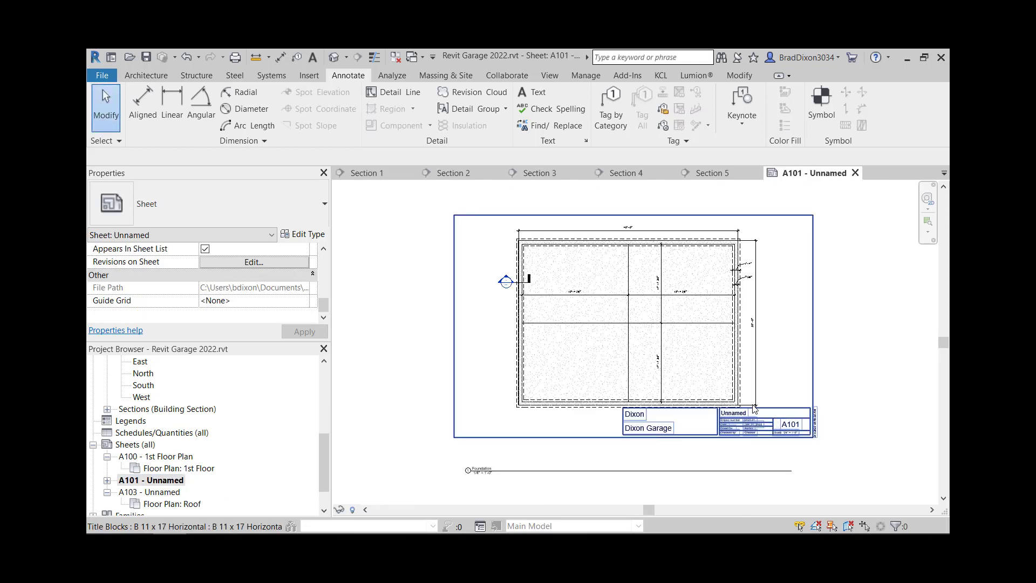
pyautogui.click(740, 415)
pyautogui.click(741, 416)
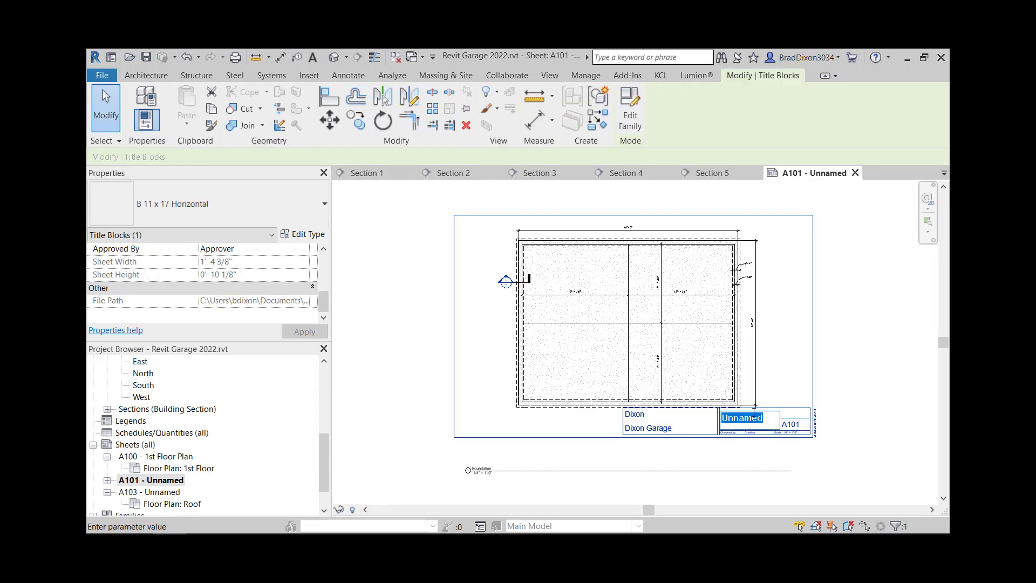
pyautogui.write('F')
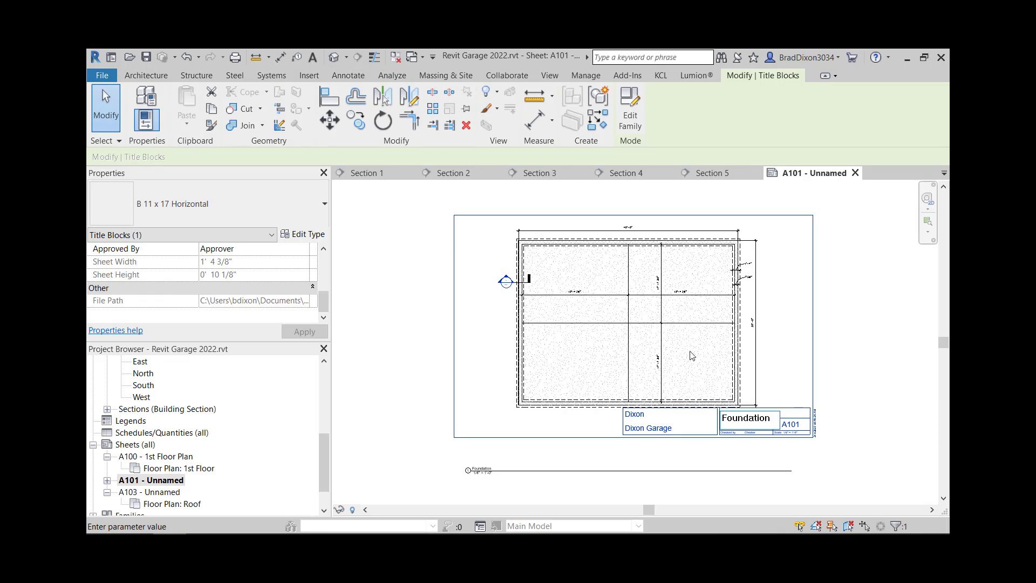
pyautogui.write('oundation')
pyautogui.click(877, 345)
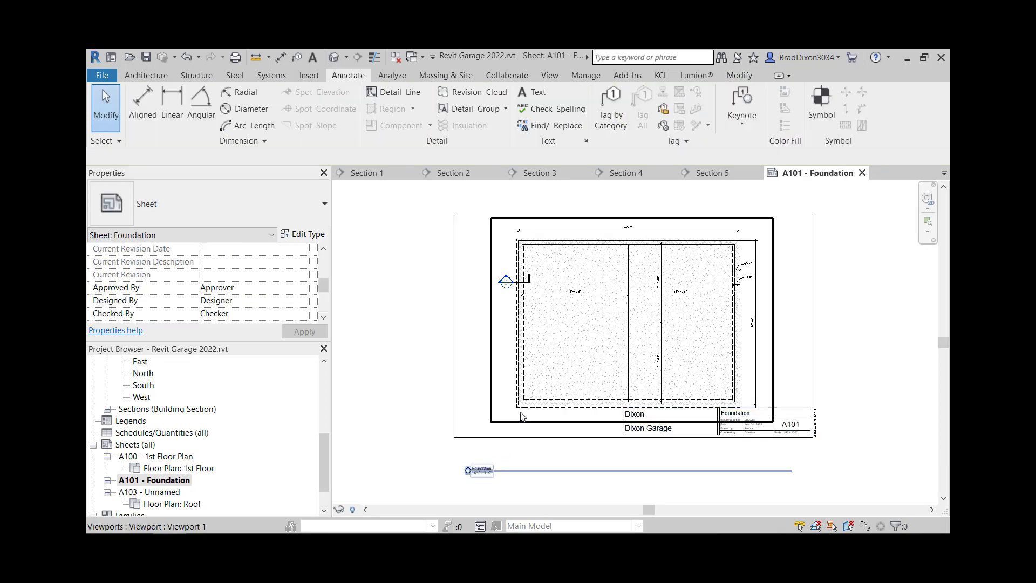
# Step: Shorten the plan viewport's title line and place the title below the plan
pyautogui.click(532, 404)
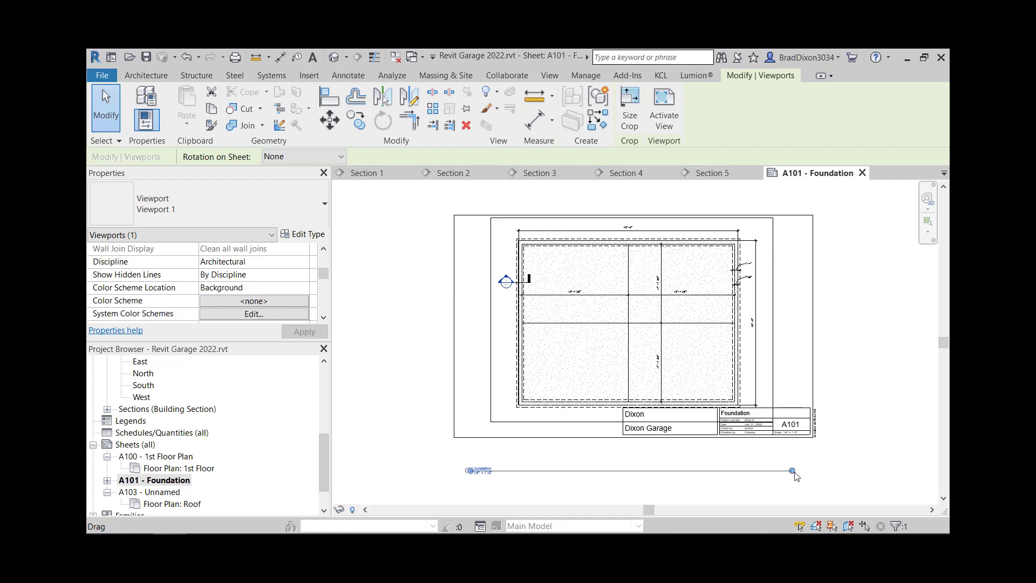
pyautogui.moveTo(797, 476)
pyautogui.mouseDown()
pyautogui.moveTo(502, 478)
pyautogui.moveTo(506, 452)
pyautogui.moveTo(560, 421)
pyautogui.moveTo(547, 418)
pyautogui.mouseUp()
pyautogui.click(551, 499)
pyautogui.click(561, 503)
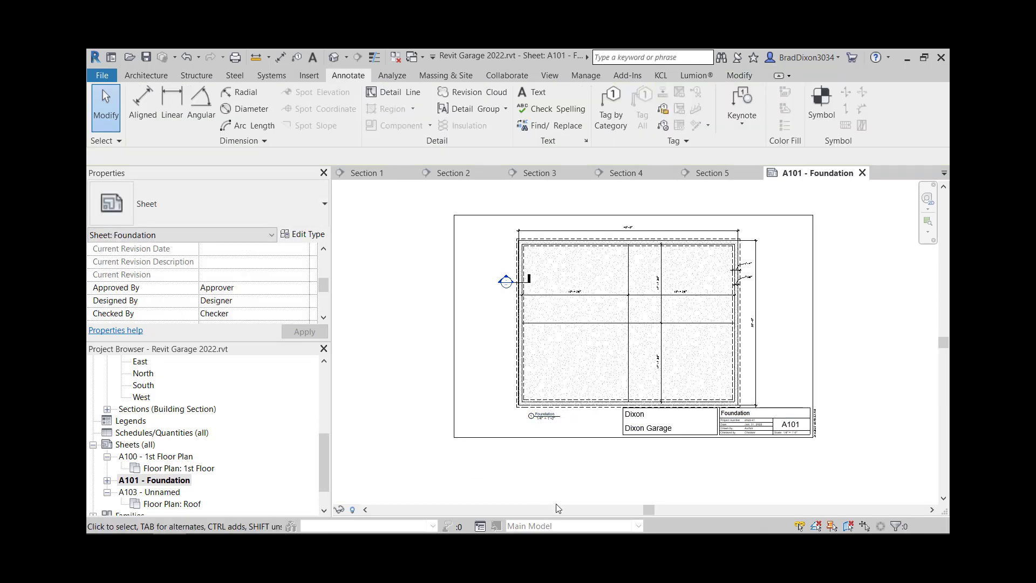
# Step: Nudge the plan viewport slightly up within the sheet border
pyautogui.click(695, 304)
pyautogui.moveTo(695, 304); pyautogui.dragTo(695, 295)
pyautogui.click(882, 362)
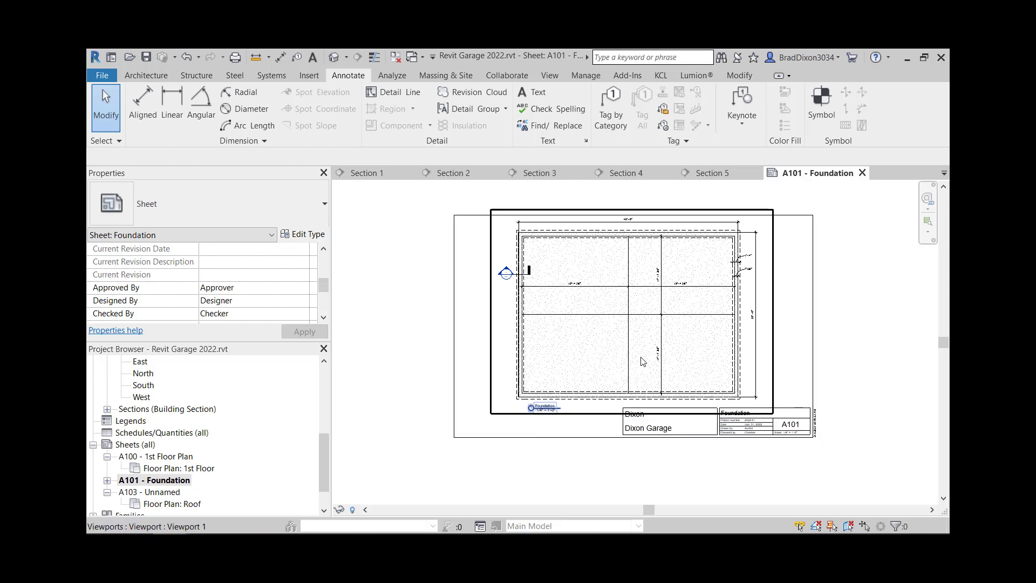
pyautogui.click(849, 432)
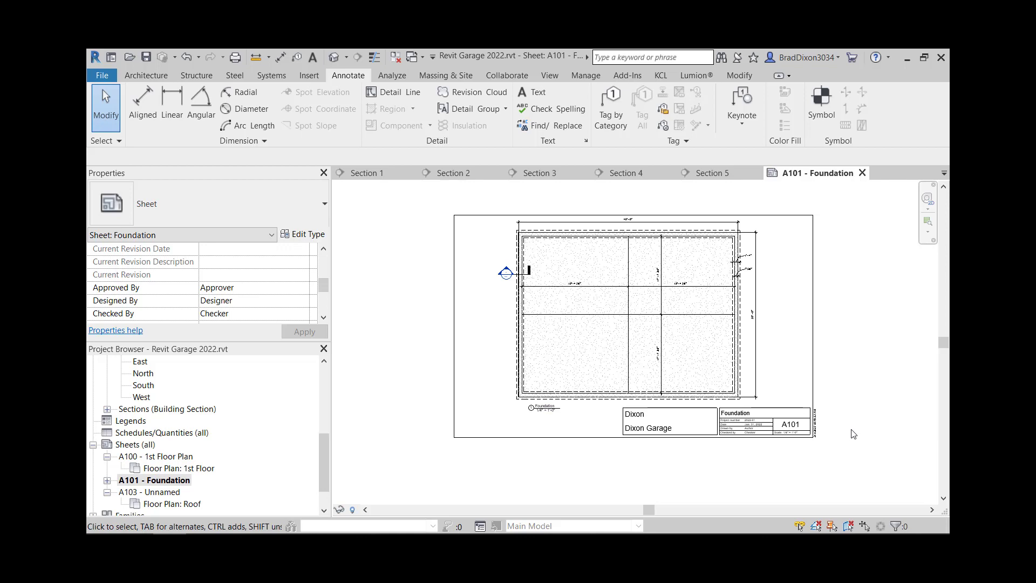